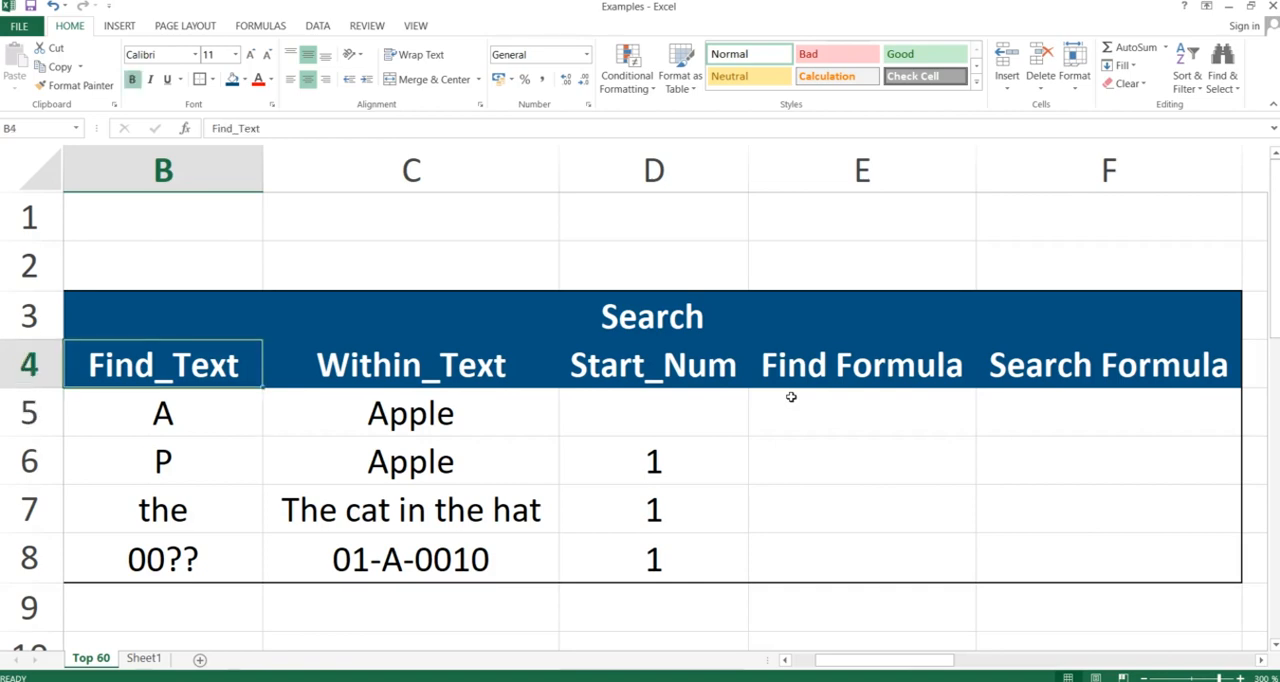
Enter a FIND formula in E5 that looks for B5 within C5, leaving out the start number: =FIND(B5;C5)
key("Right")
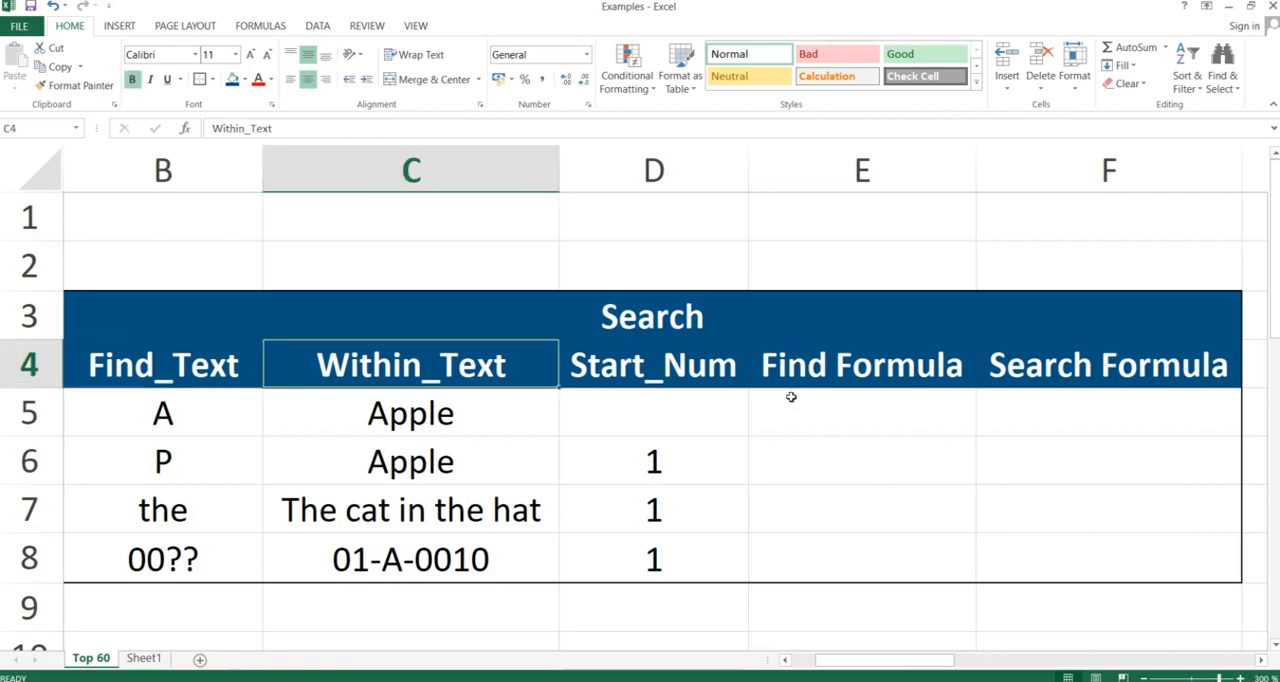
key("Right")
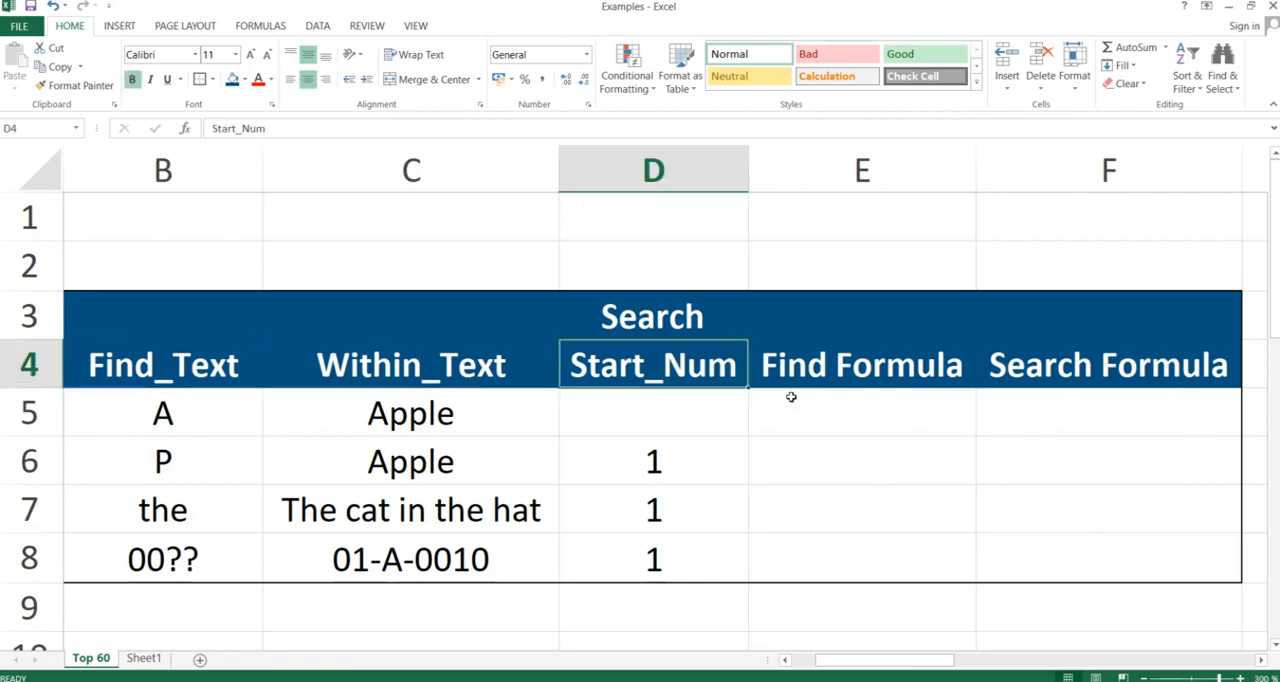
key("Down")
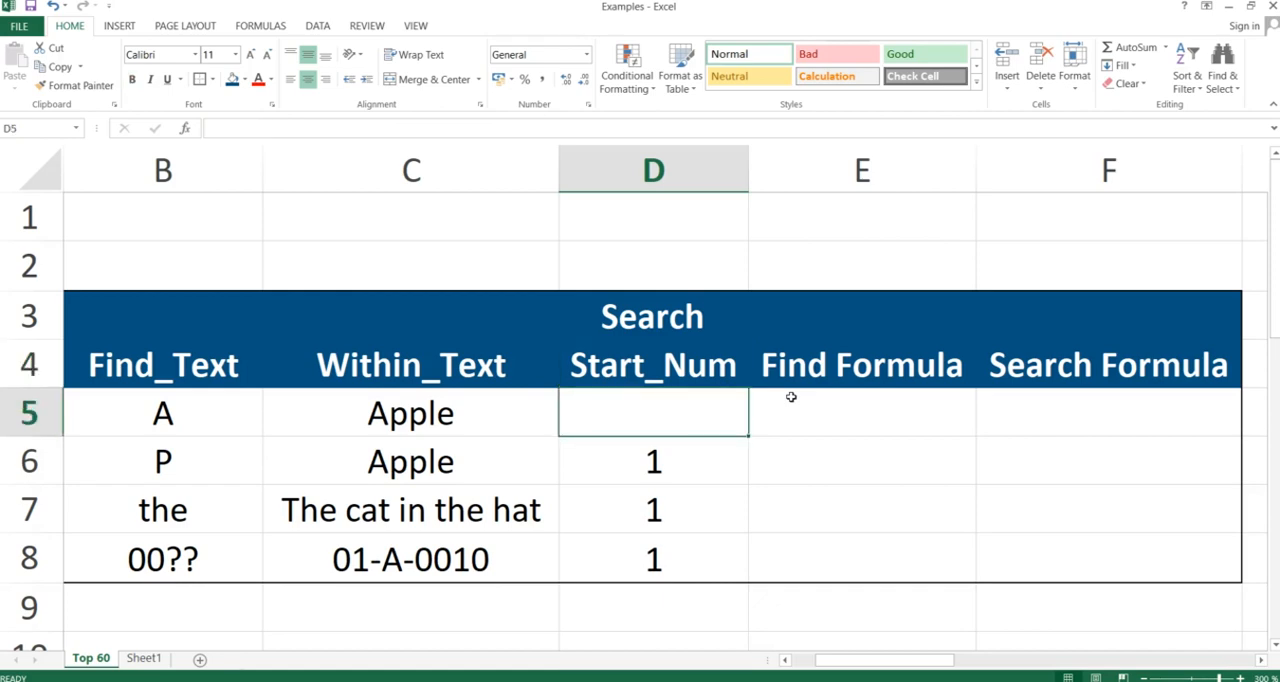
key("Right")
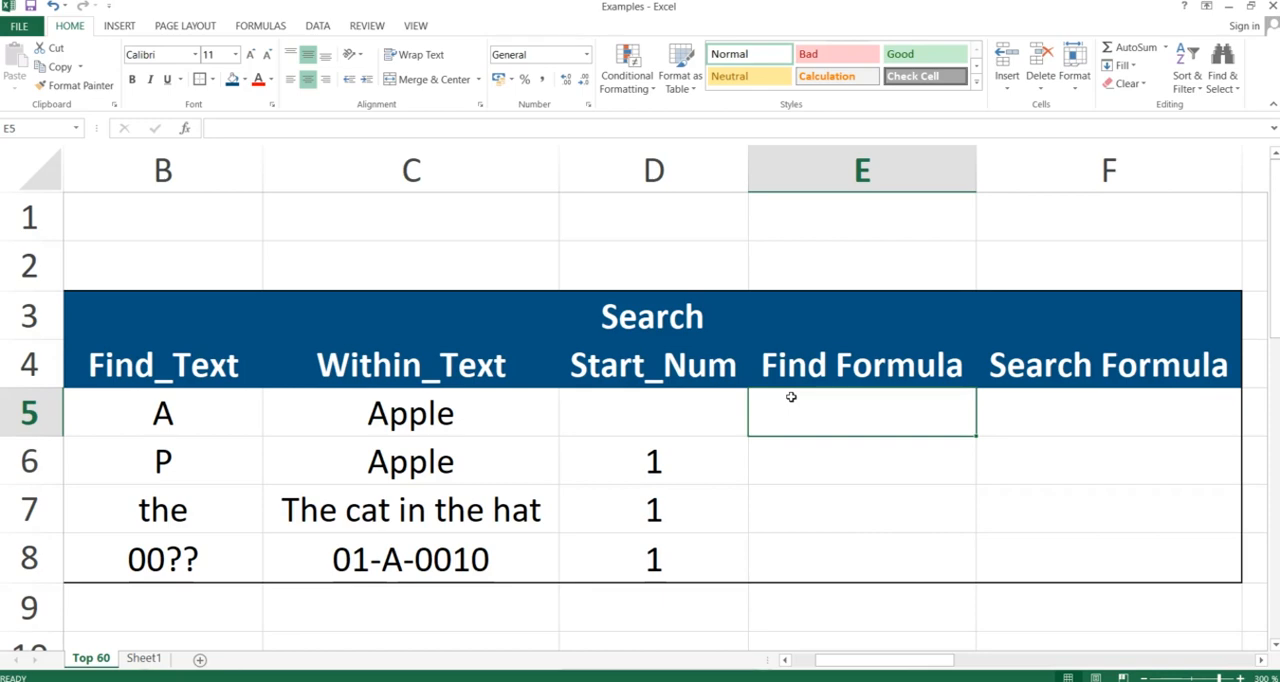
type("=f")
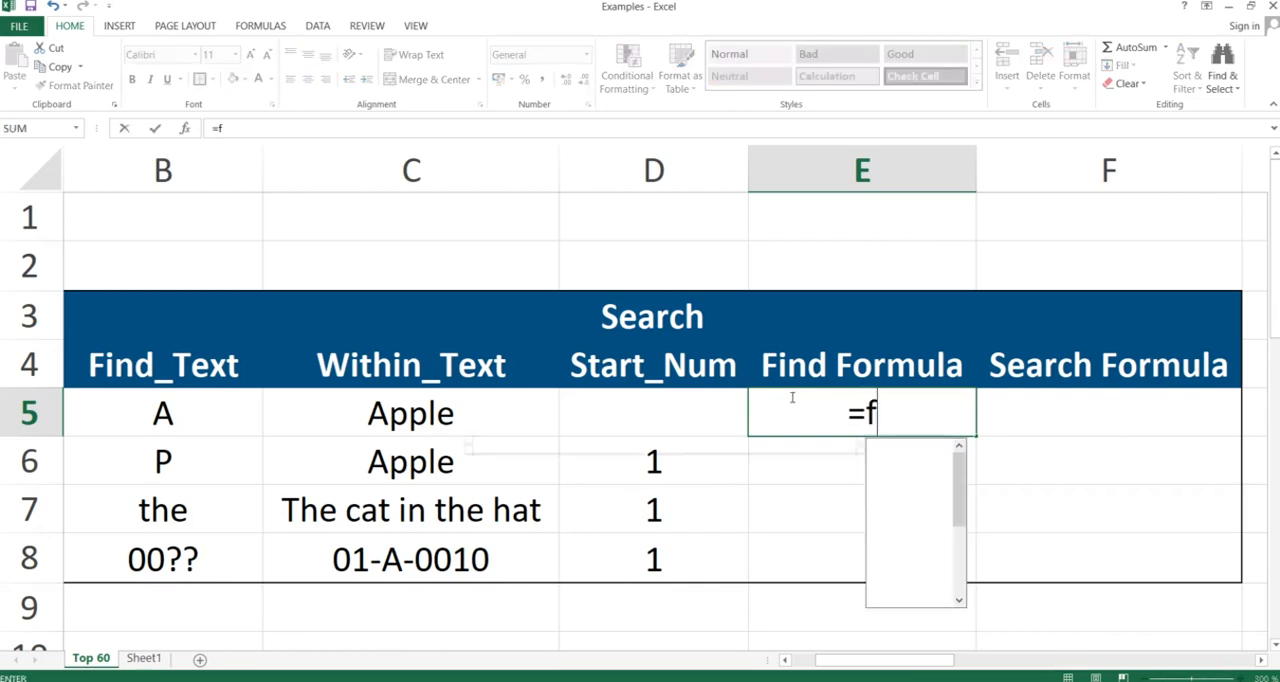
type("ind(")
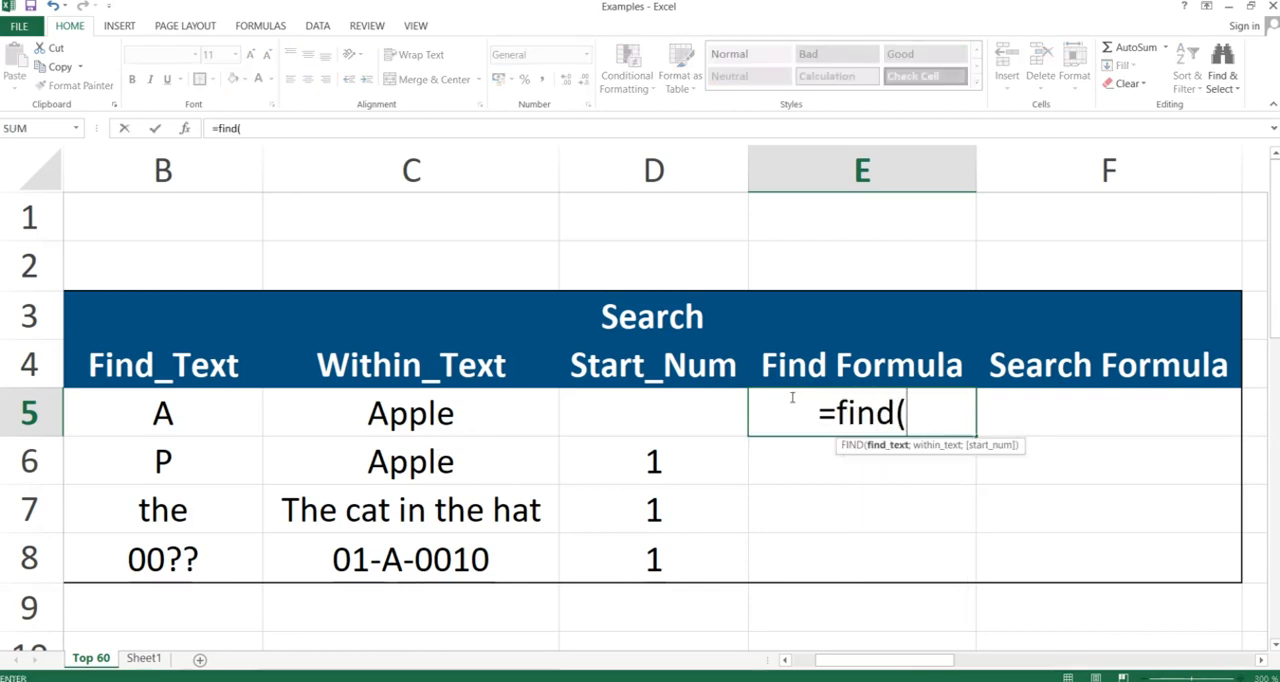
key("Left")
key("Left")
key("Left")
key("Left")
key("Right")
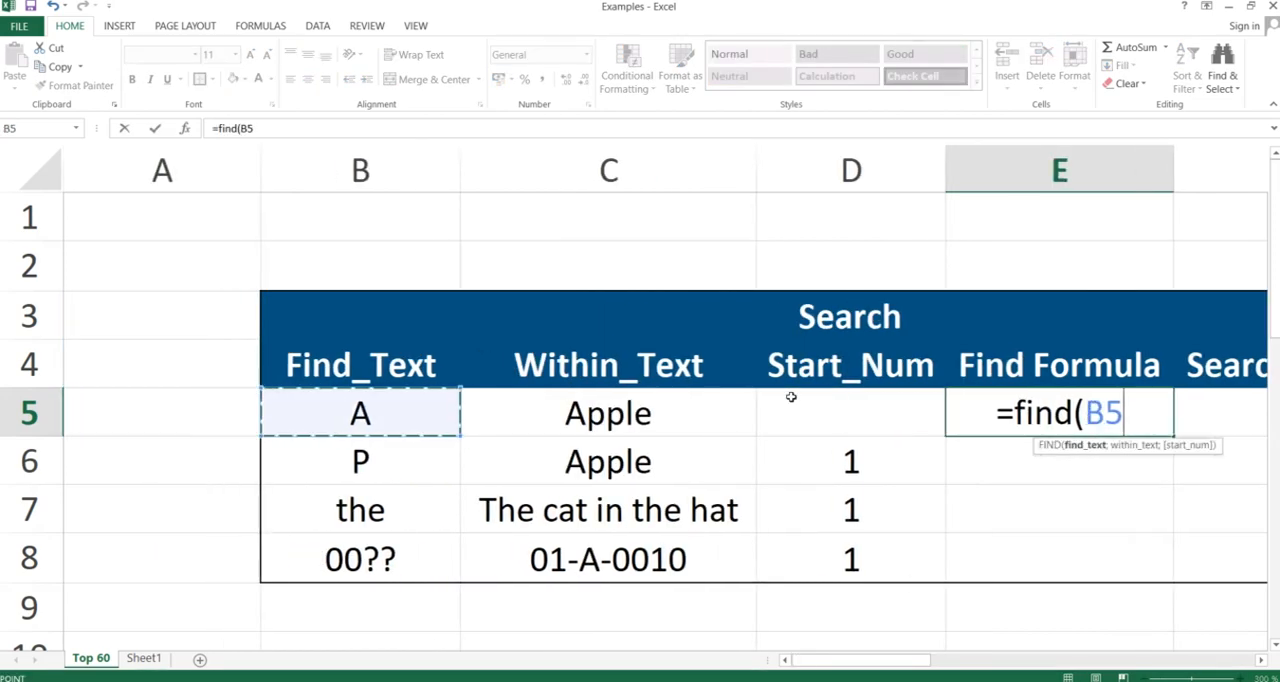
type(";")
key("Left")
key("Left")
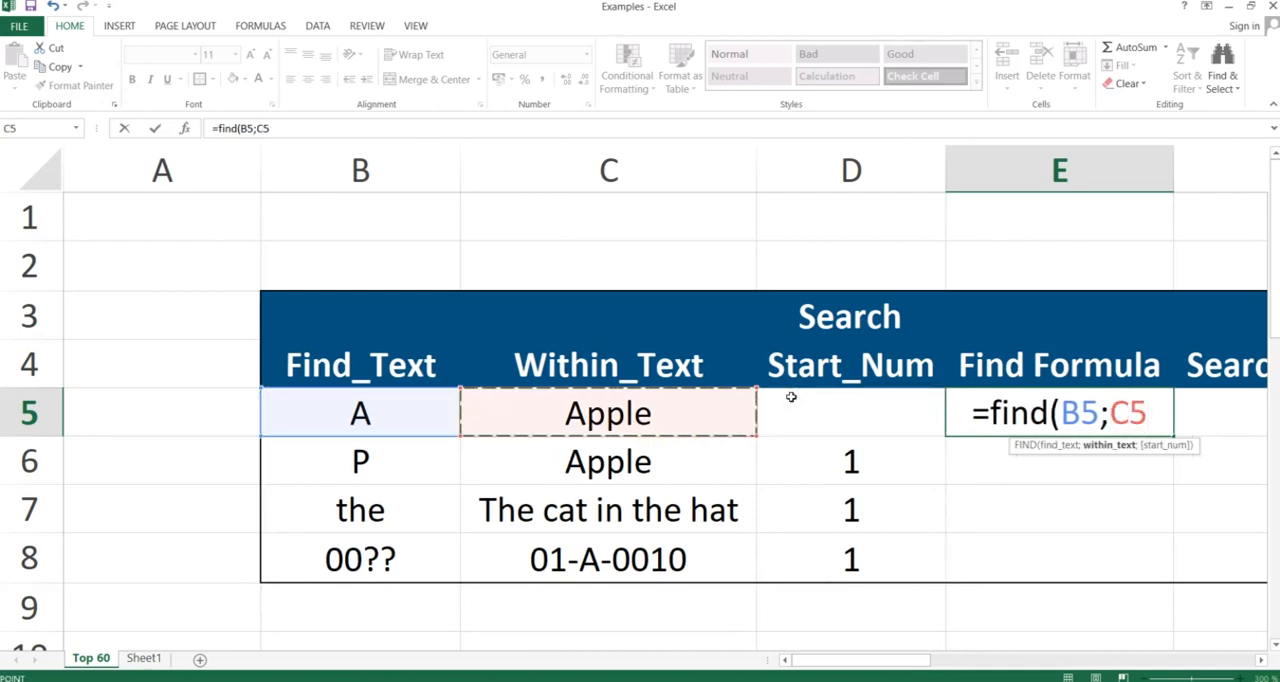
type(";")
key("BackSpace")
type(")")
key("Return")
Enter the matching SEARCH formula in F5 using the same find and within texts: =SEARCH(B5;C5)
key("Up")
key("Right")
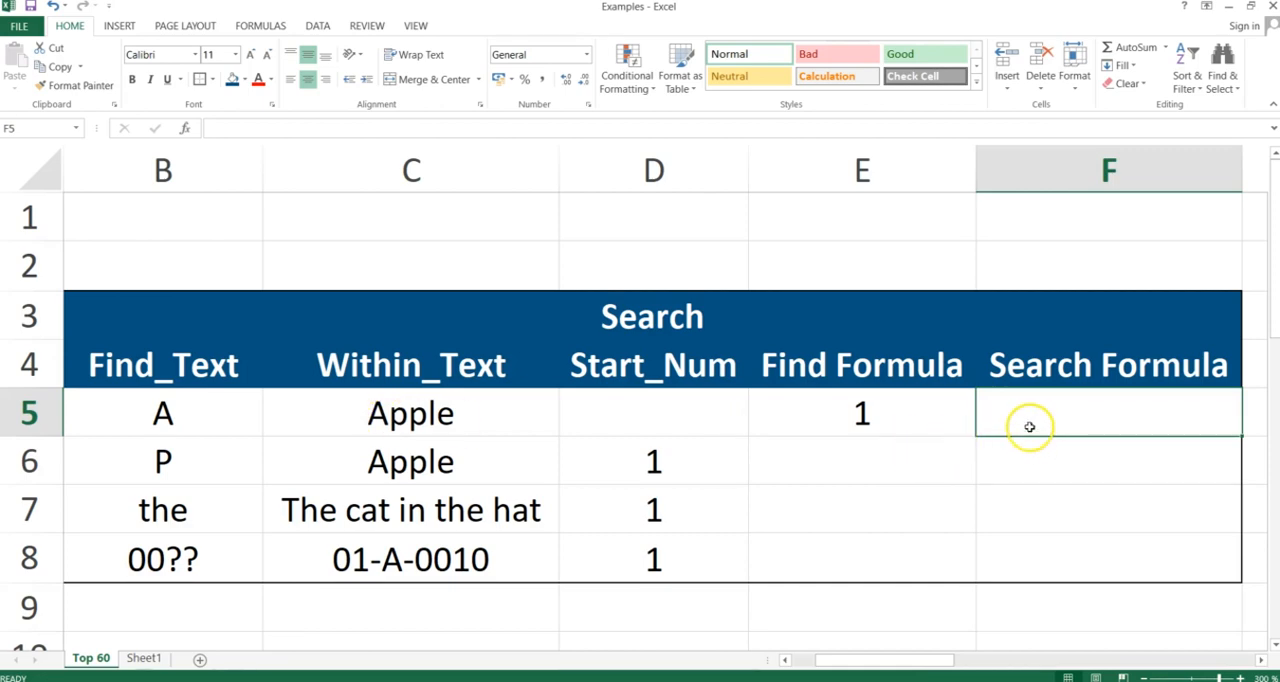
type("=search(")
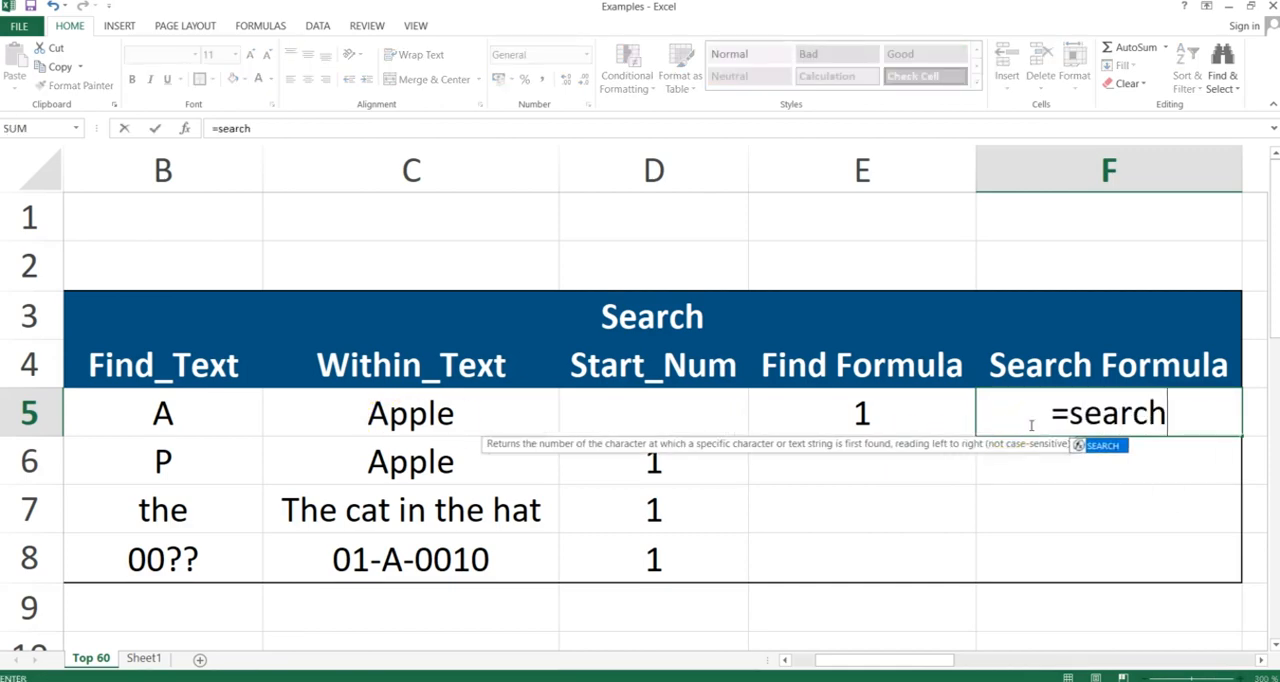
key("Left")
key("Left")
key("Left")
key("Left")
key("Left")
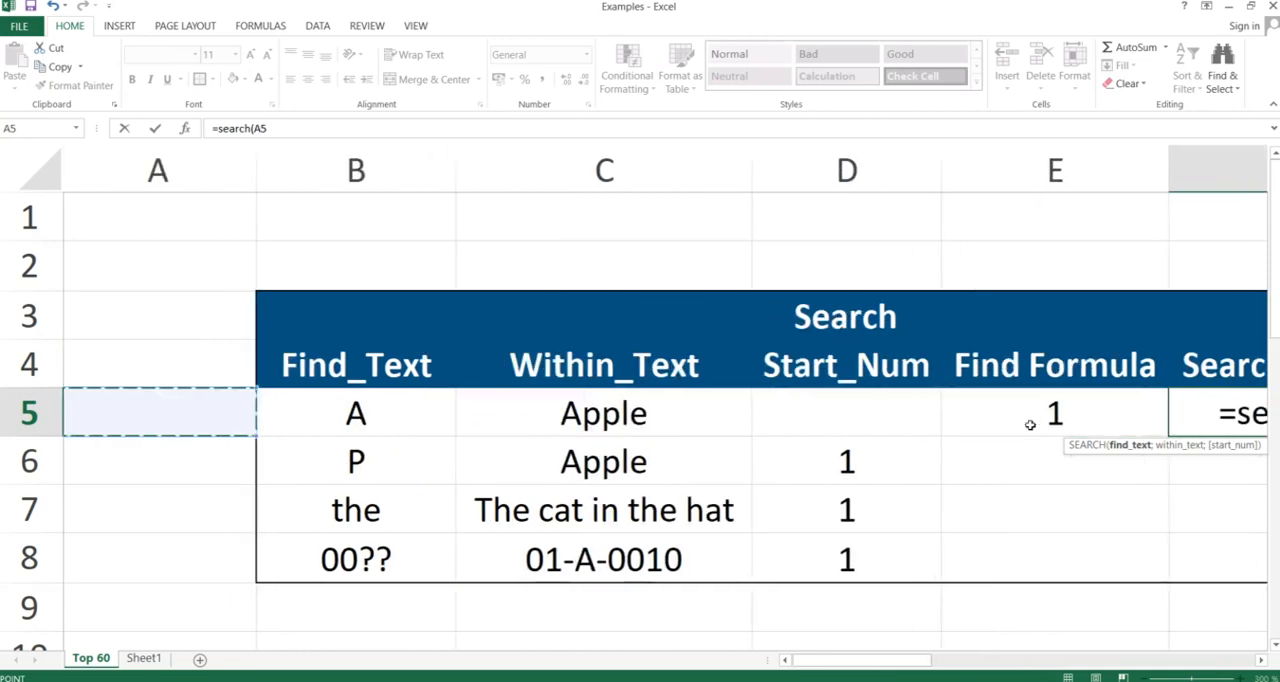
key("Right")
type(";")
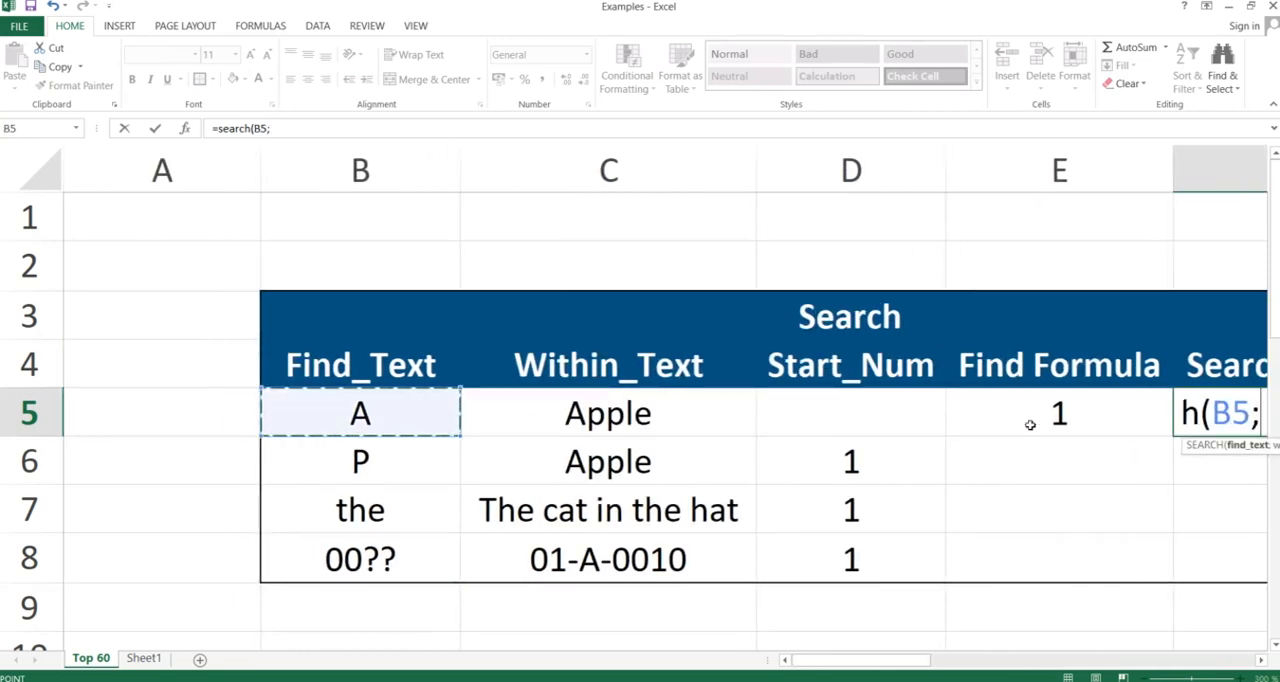
key("Left")
key("Left")
key("Left")
key("Left")
key("Right")
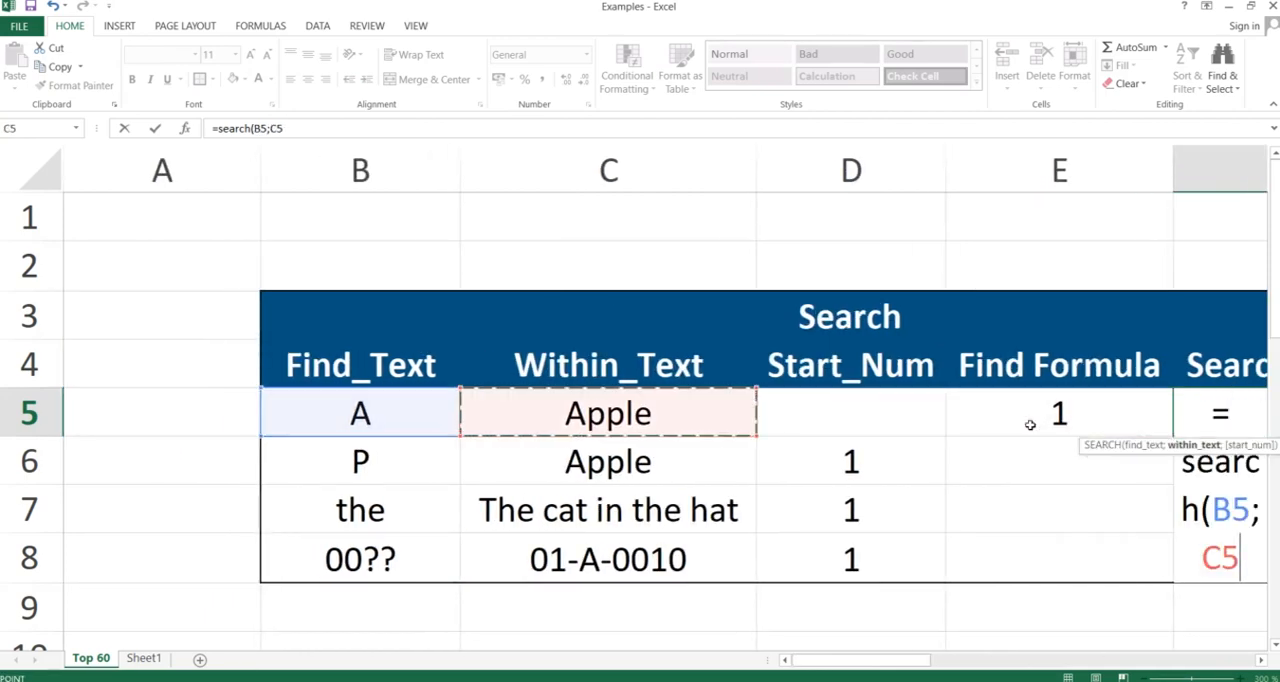
type(")")
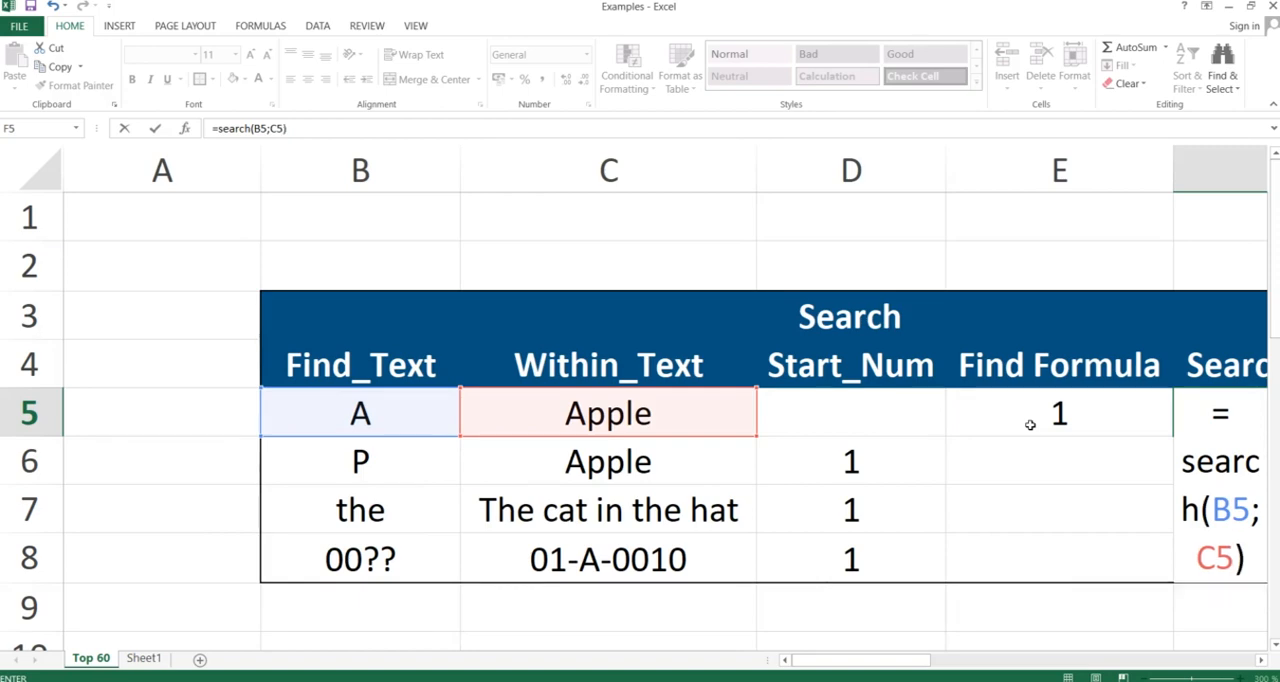
key("Return")
left_click(1030, 425)
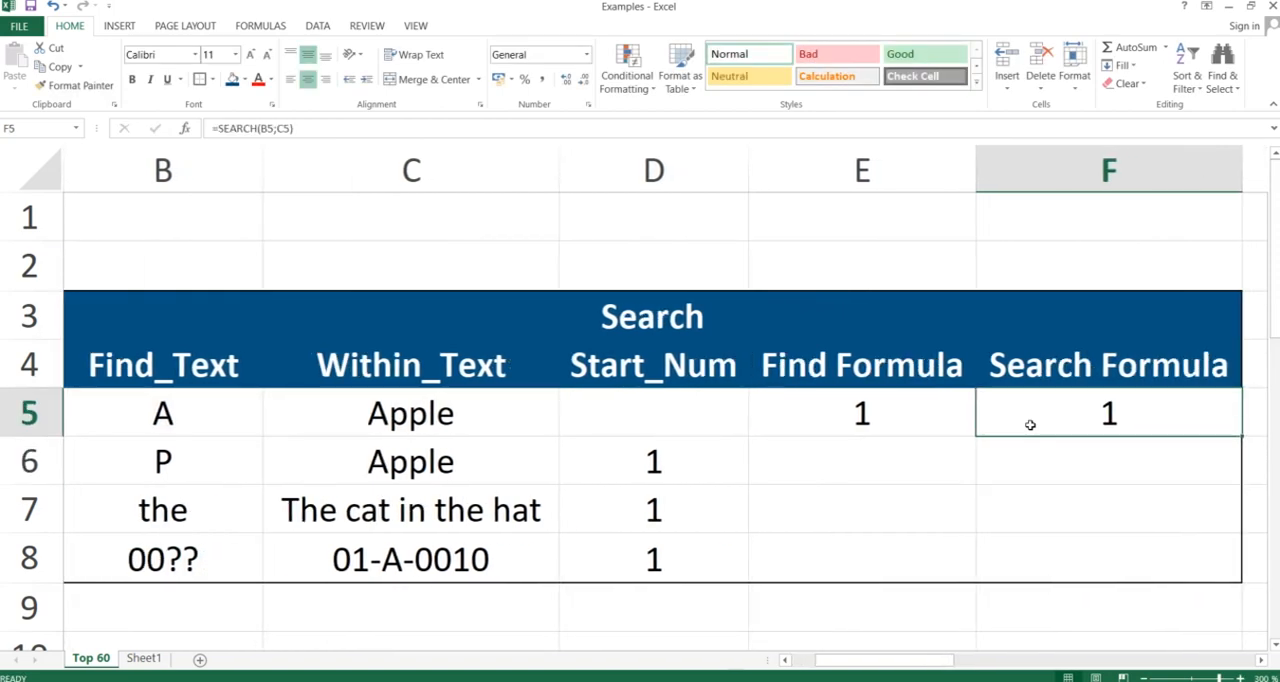
Enter a FIND formula in E6 that includes the start number from column D: =FIND(B6;C6;D6)
key("Left")
key("Left")
key("Left")
key("Left")
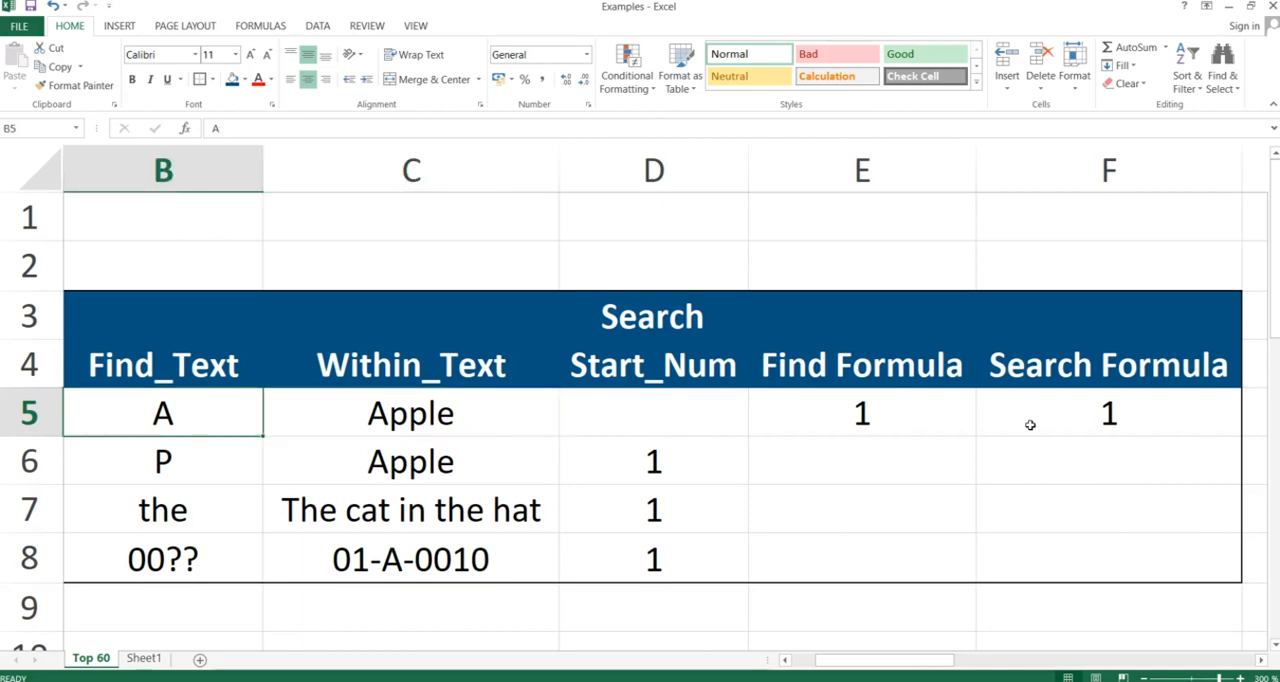
key("Right")
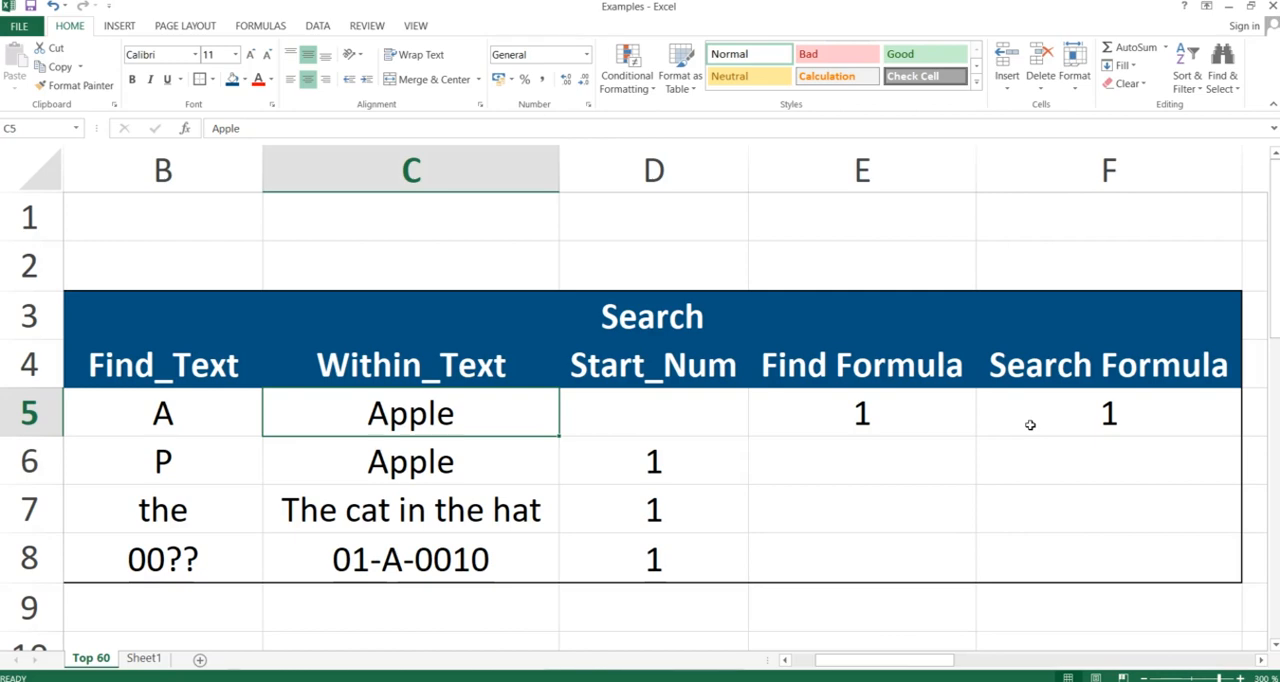
left_click(875, 469)
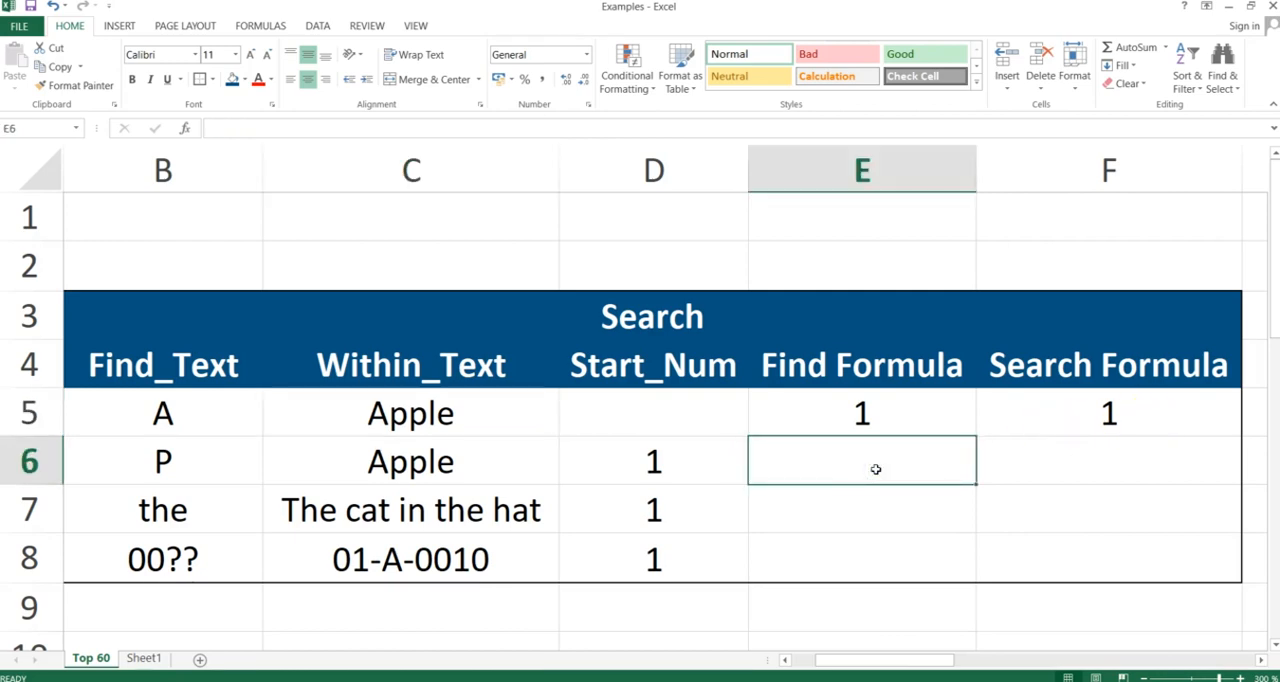
type("=find")
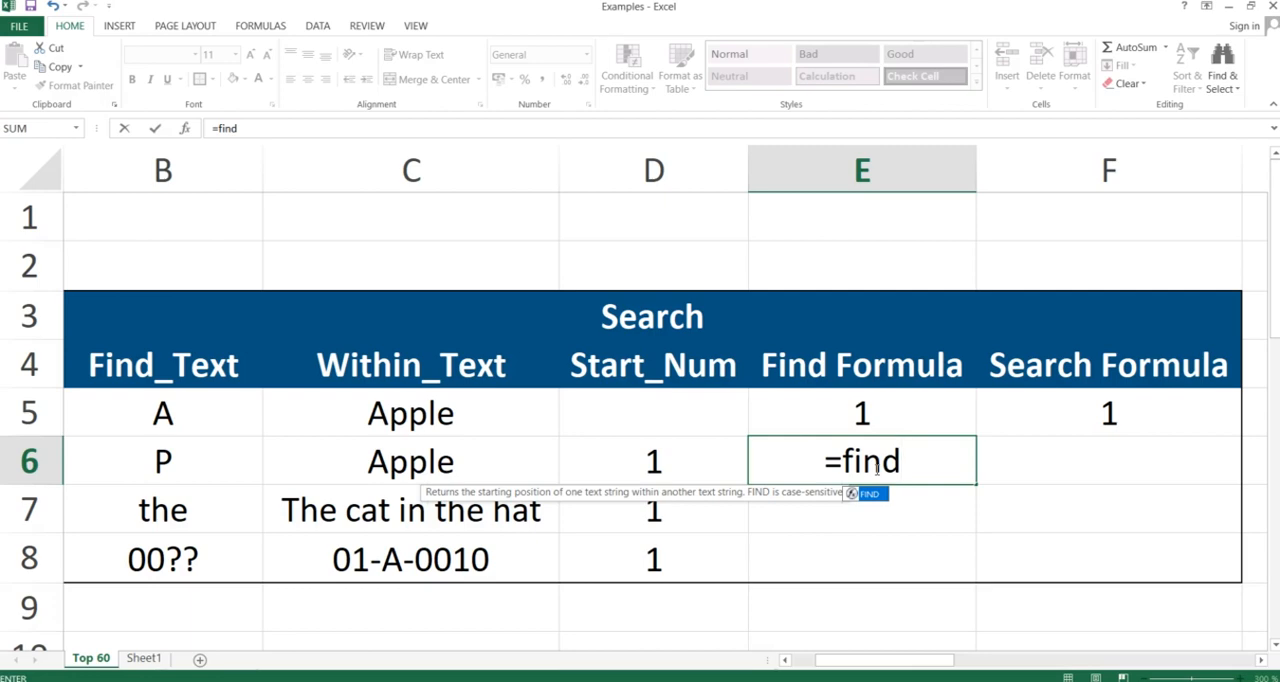
type("(")
key("Left")
key("Left")
key("Left")
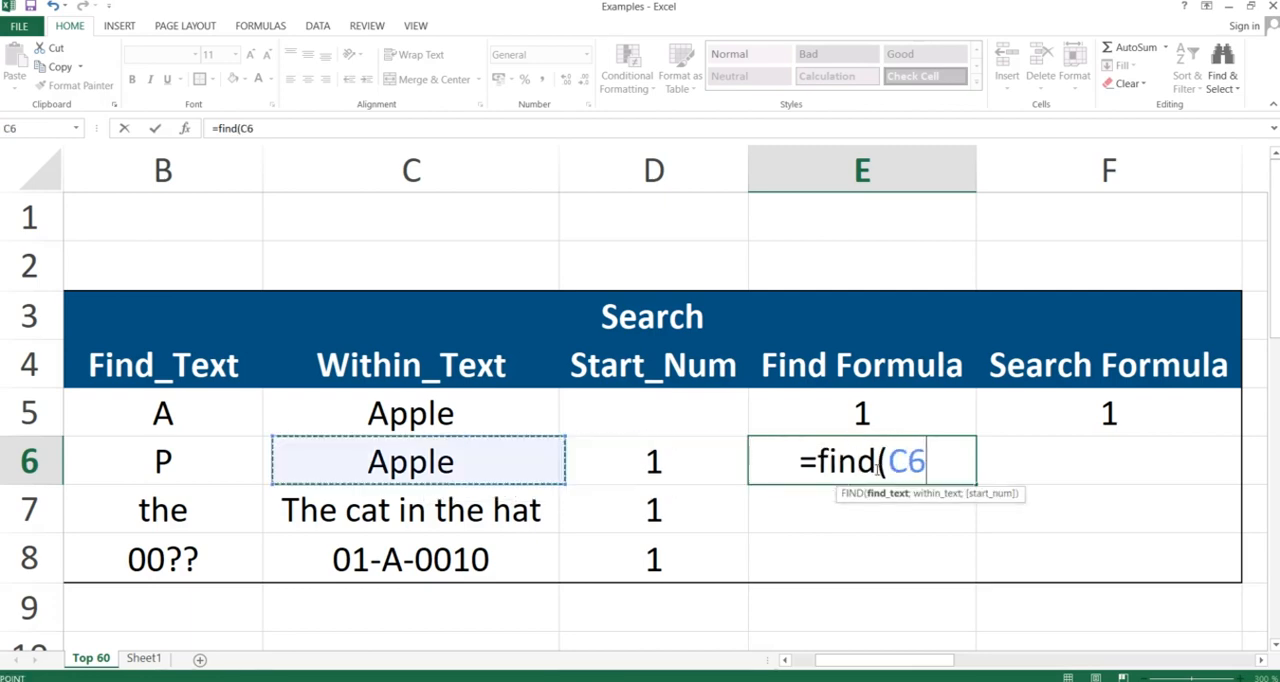
type(";")
key("Left")
key("Left")
type(";D6")
key("Left")
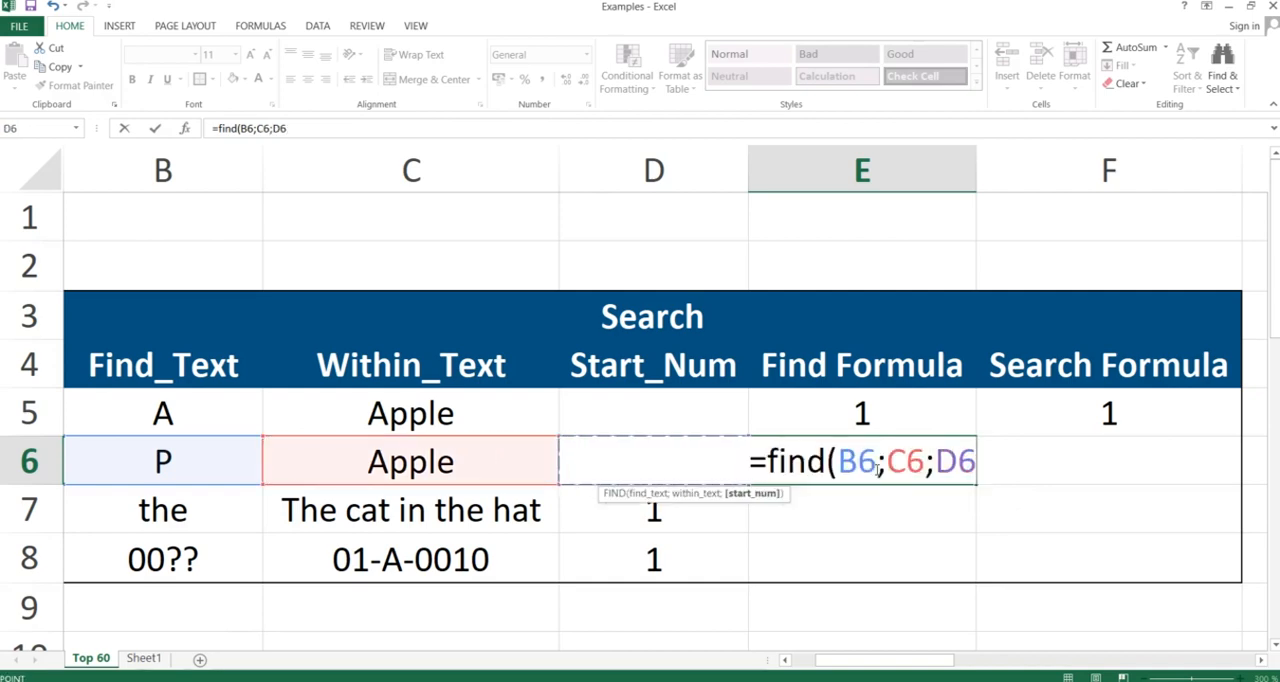
type(")")
key("Return")
Enter the equivalent SEARCH formula in F6 with the start number included: =SEARCH(B6;C6;D6)
key("Up")
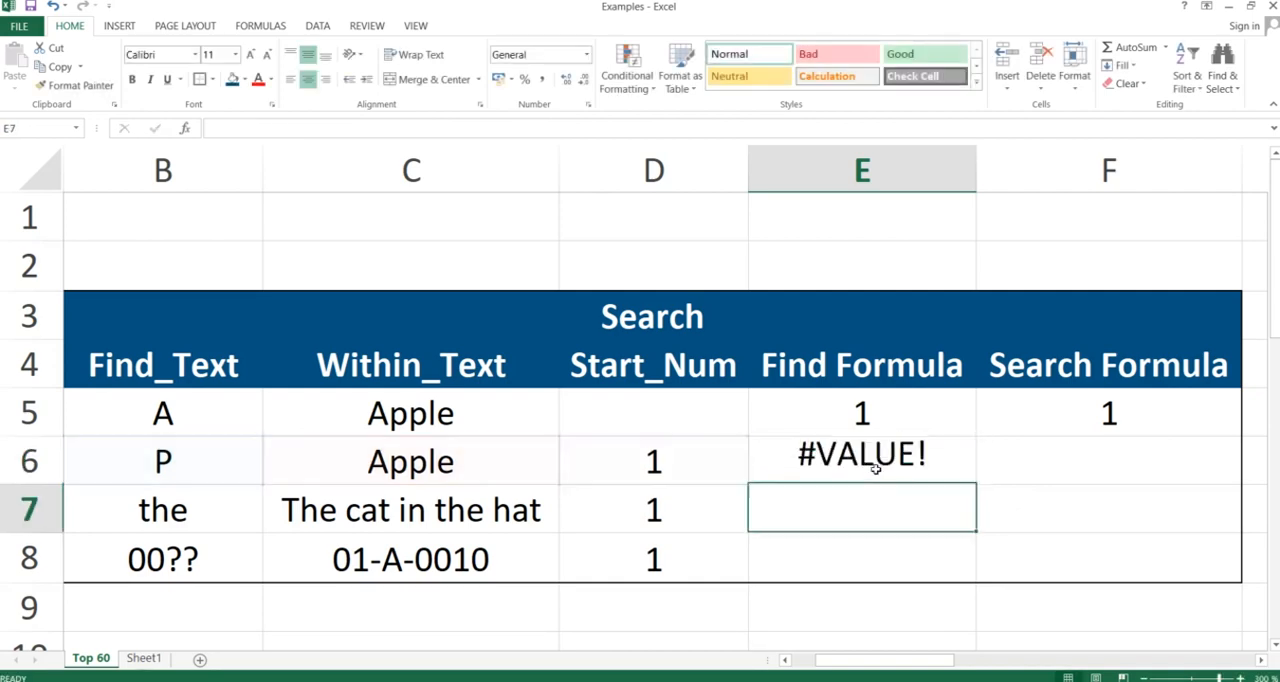
key("Right")
type("=s")
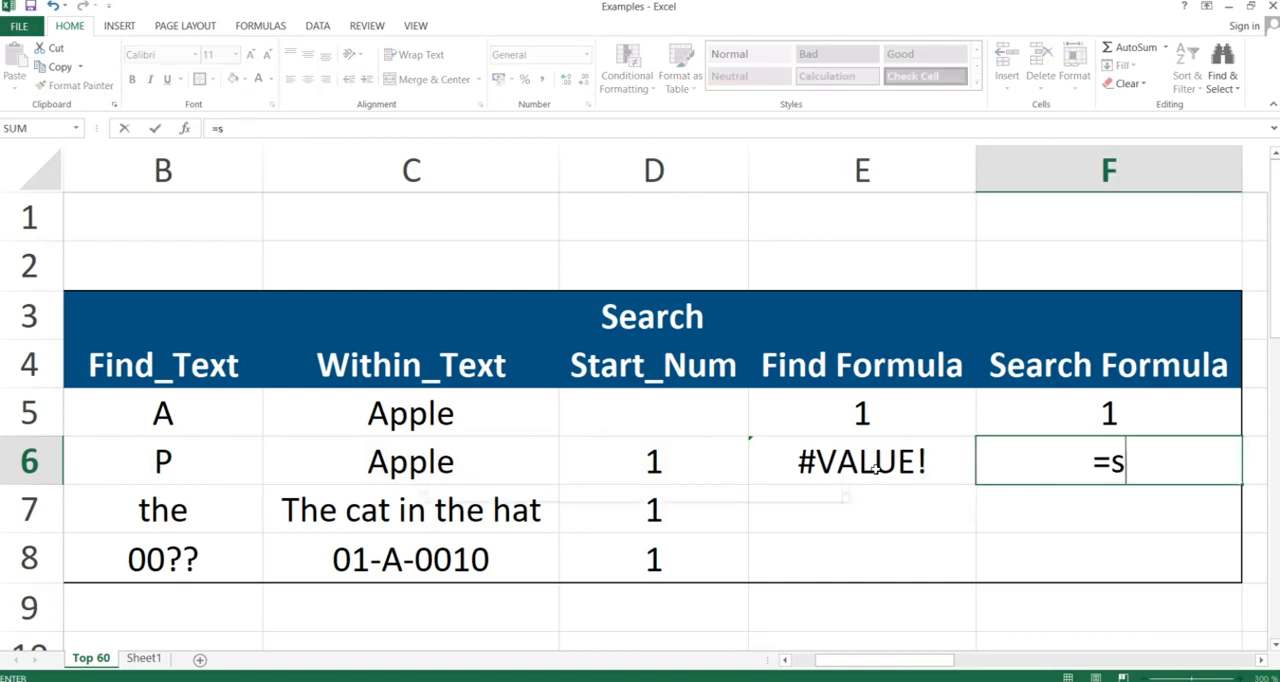
type("earch(")
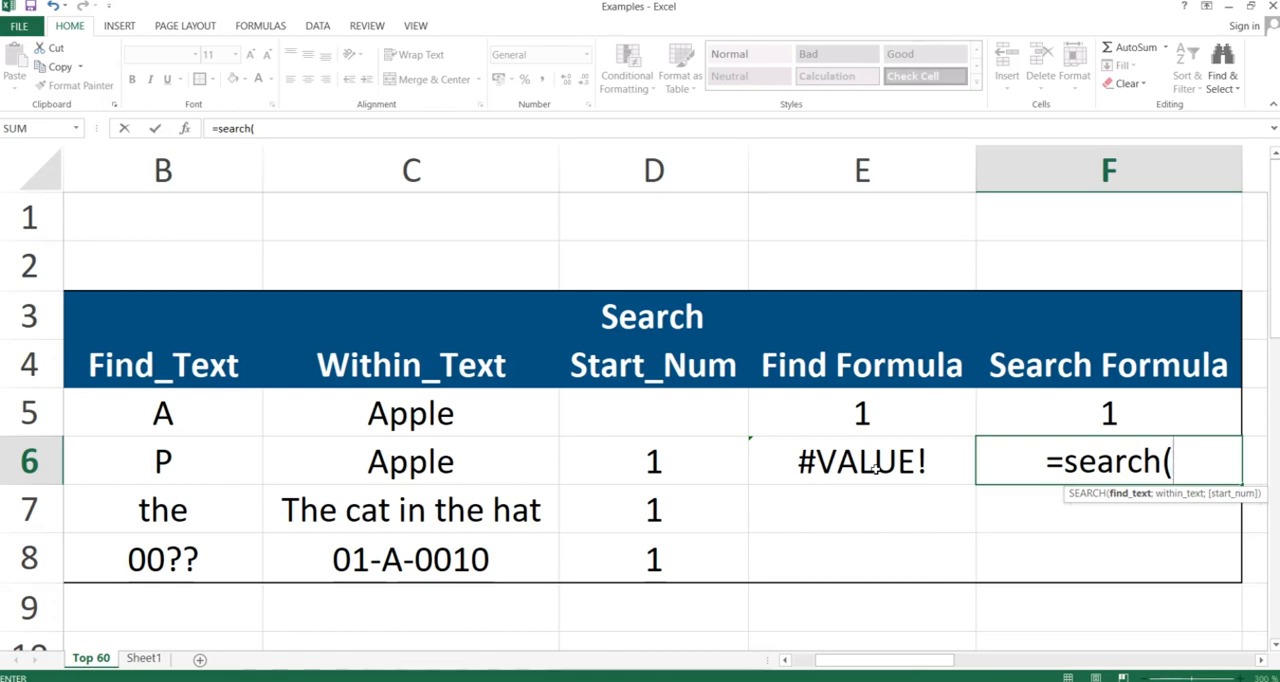
left_click(875, 468)
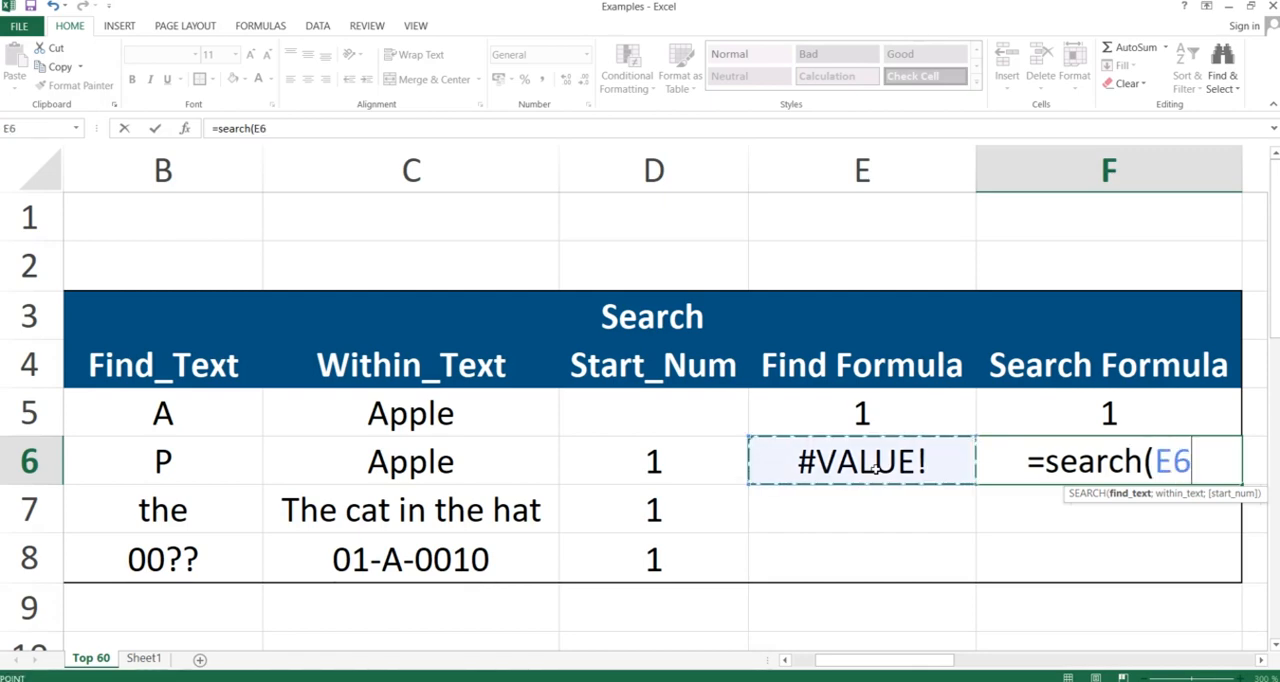
key("Left")
key("Left")
key("Left")
type(";")
key("Left")
key("Left")
key("Left")
type(";")
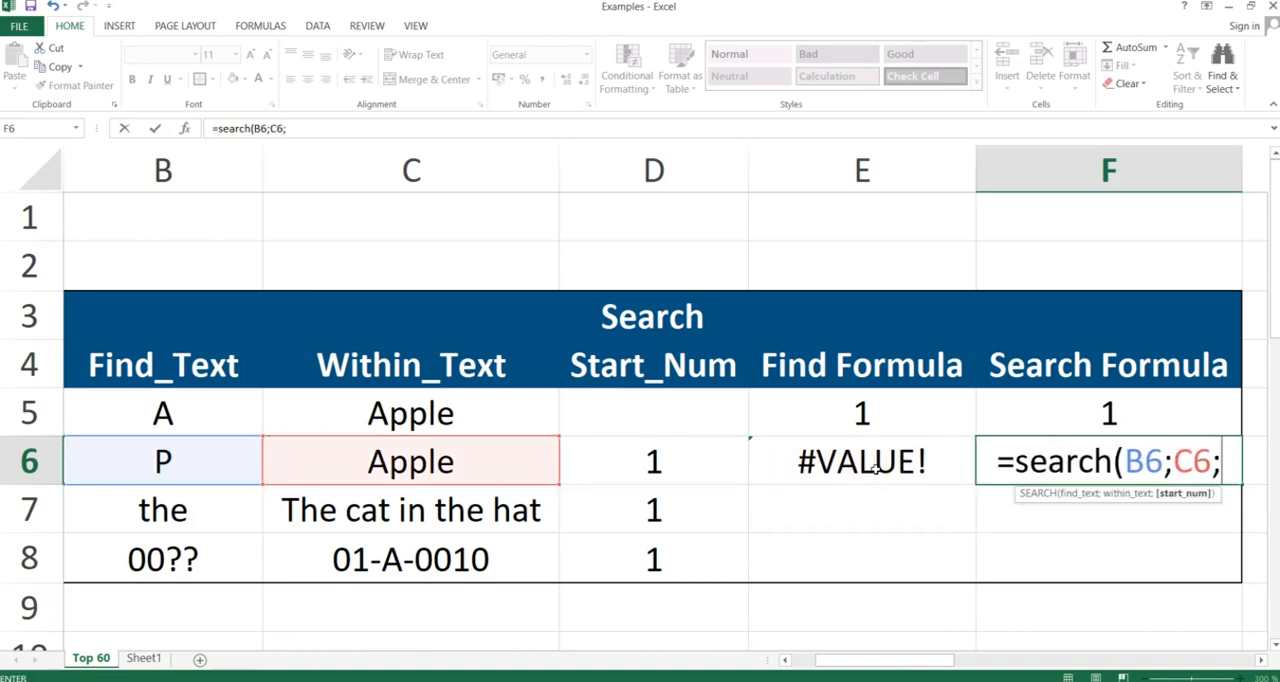
key("Left")
key("Left")
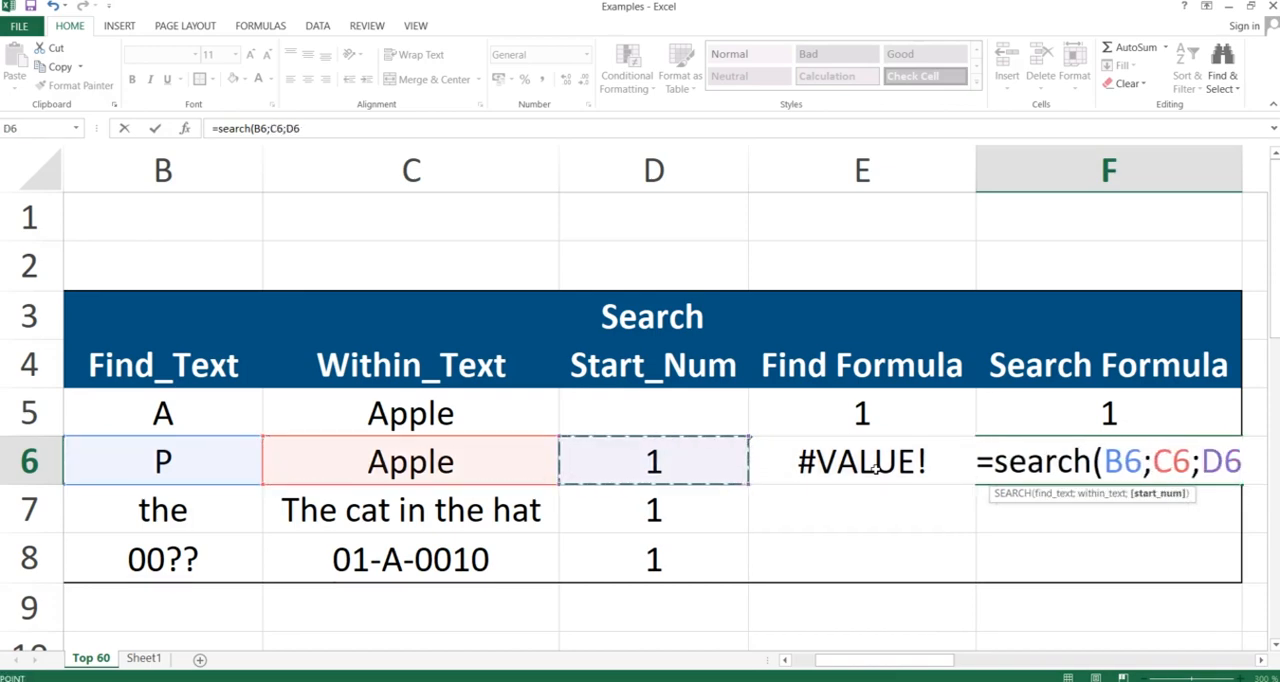
type(")")
key("Return")
key("Up")
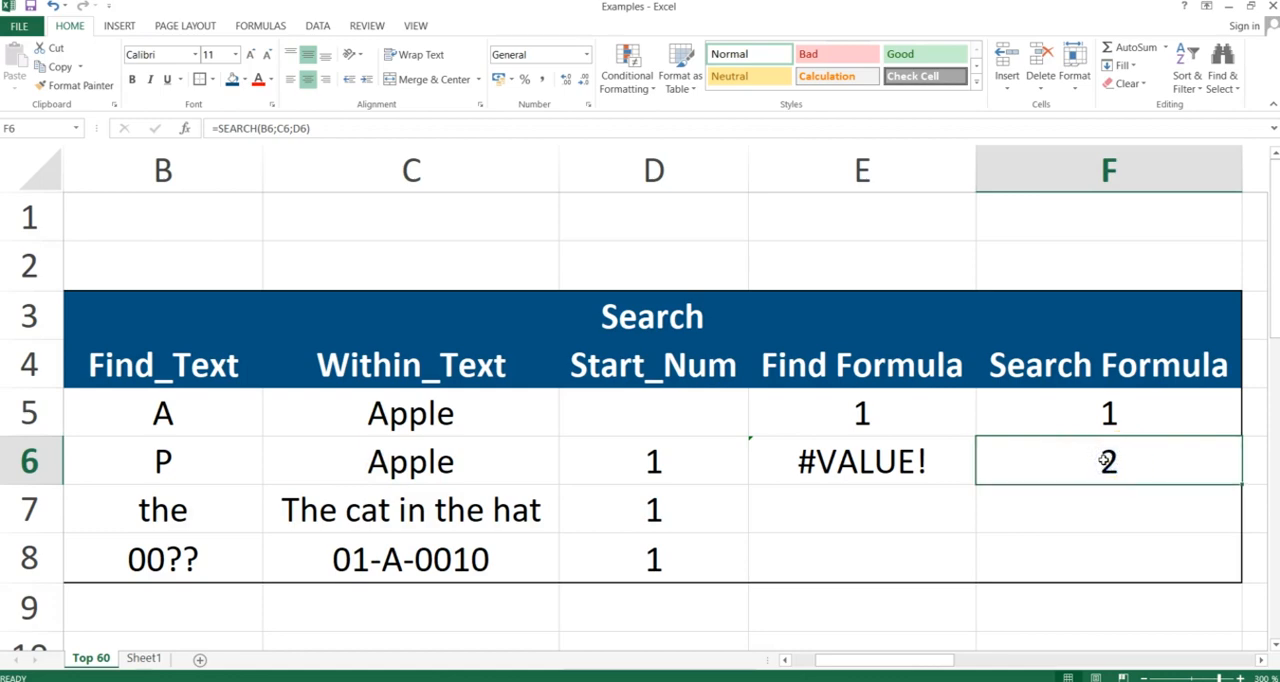
Copy the E6:F6 formulas down to row 8 with Paste Special set to Formulas, and check cells E7 and F8
left_click(900, 461)
key("shift+Right")
key("ctrl+c")
key("shift+Down")
key("shift+Down")
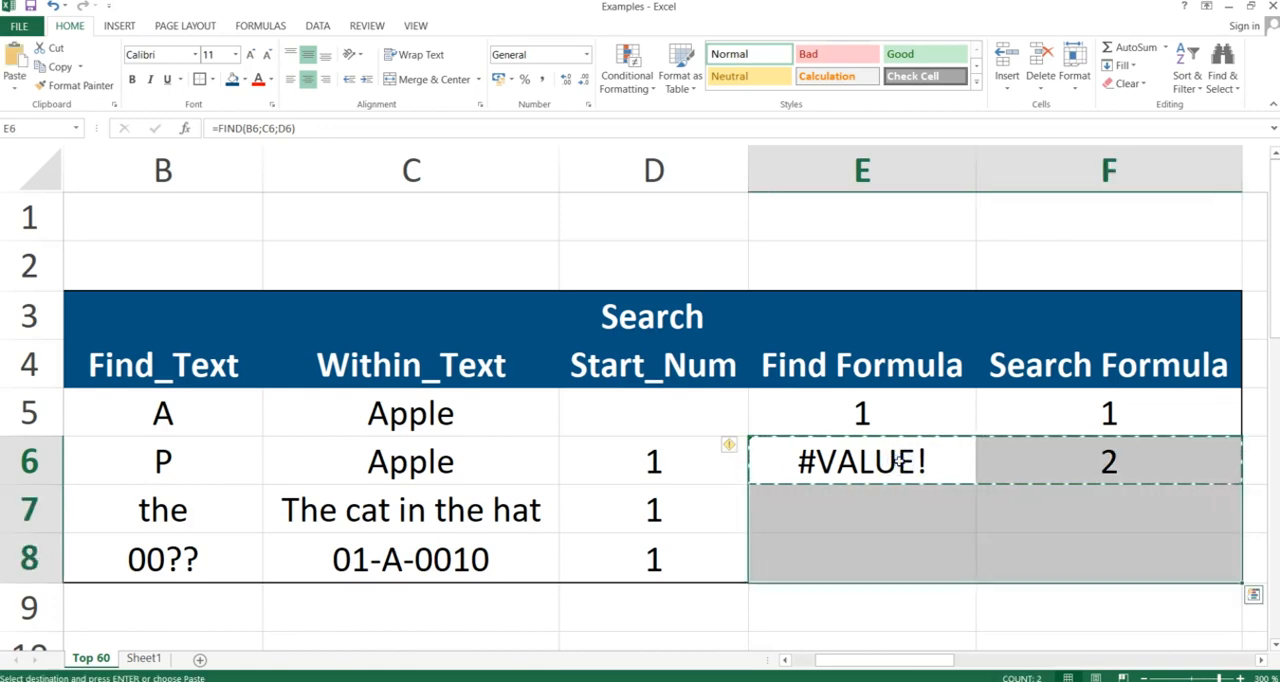
key("ctrl+alt+v")
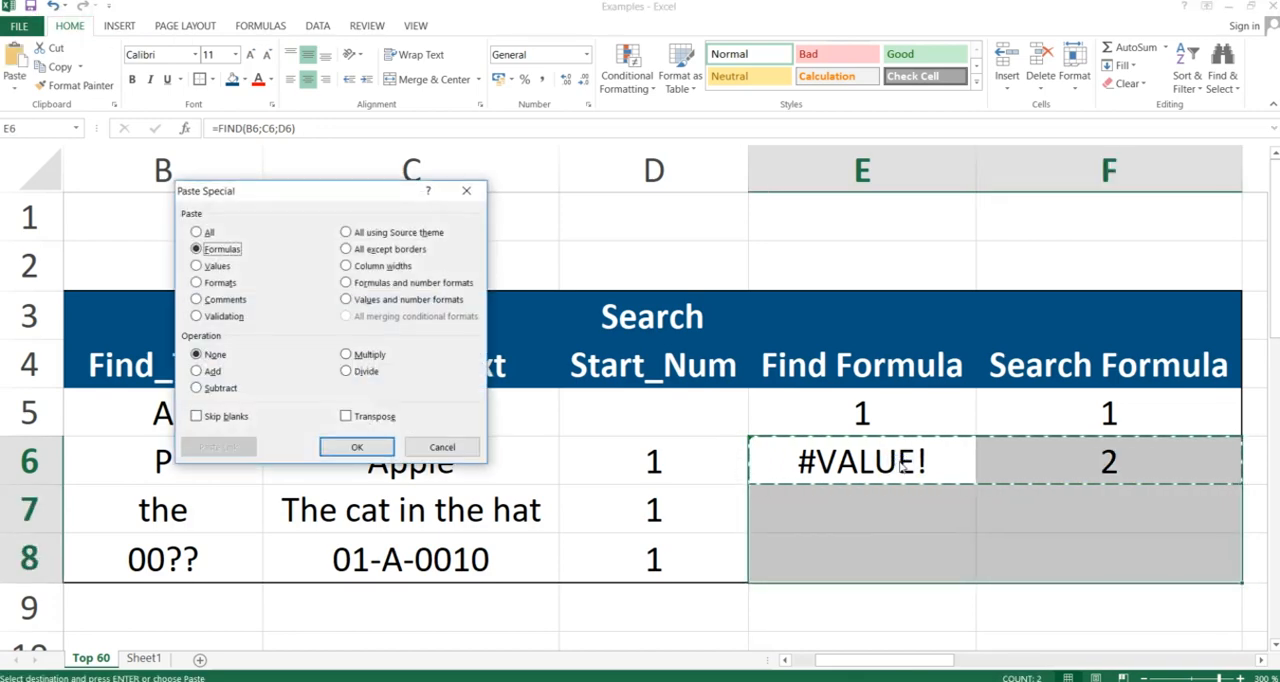
key("Return")
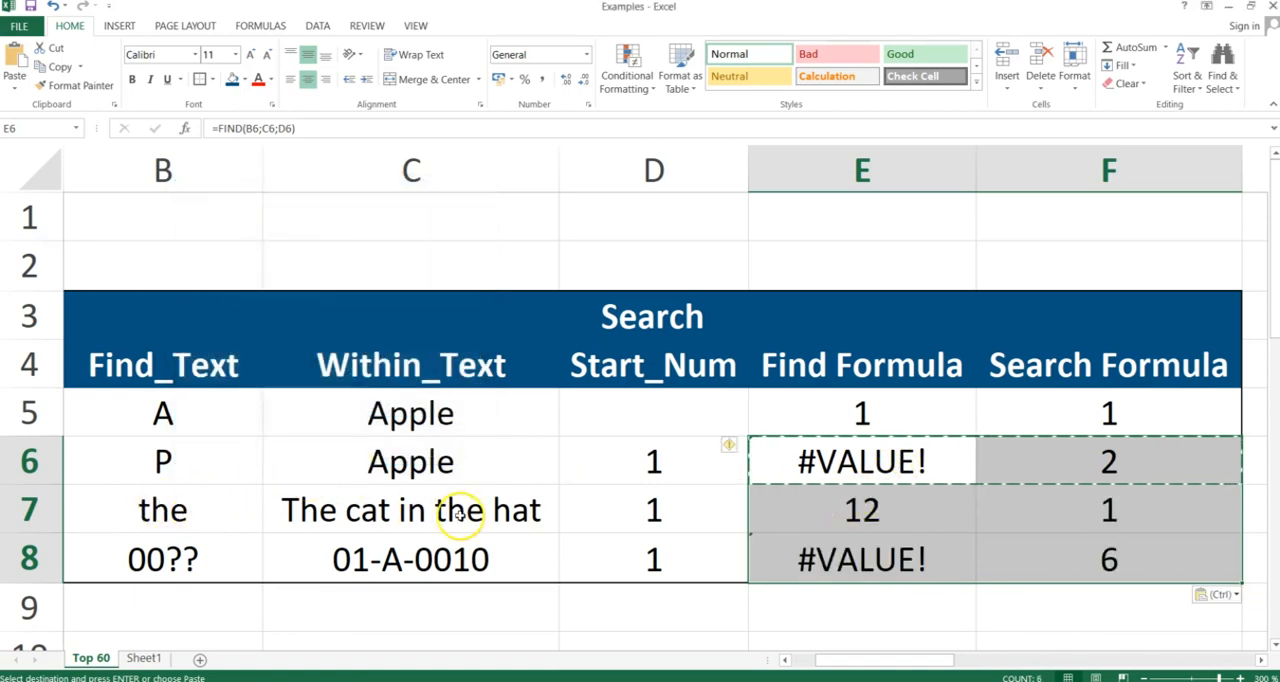
left_click(866, 508)
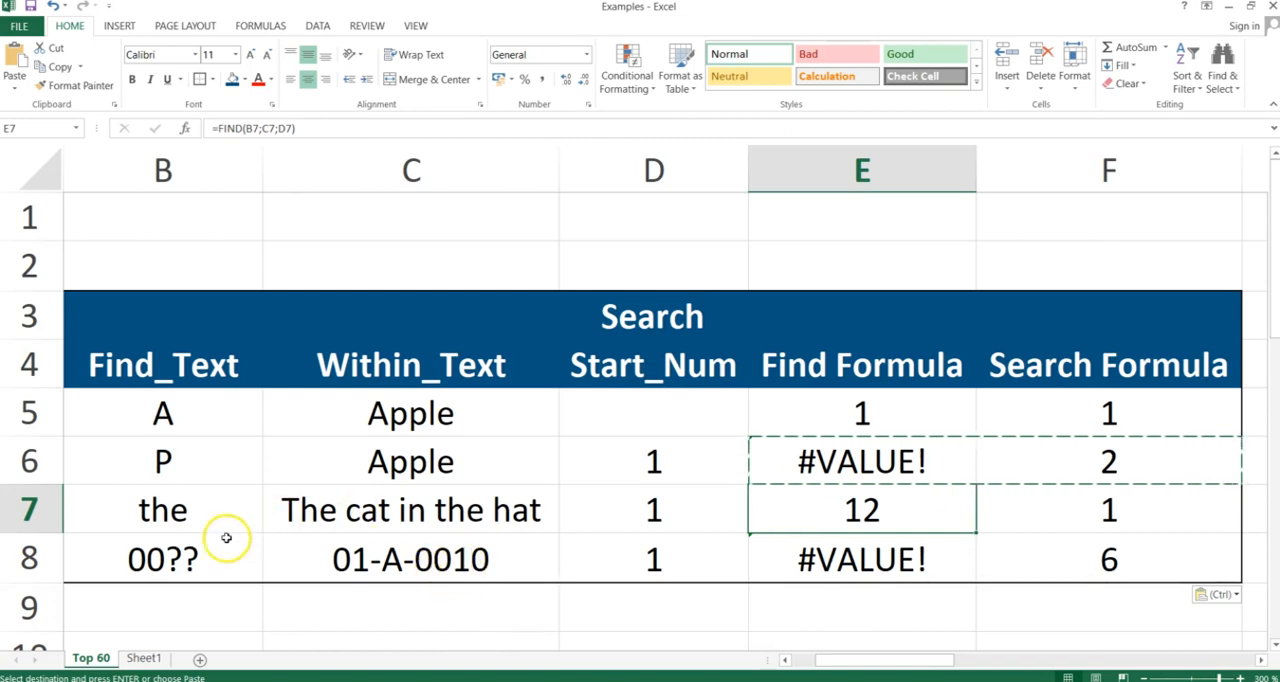
left_click(1094, 556)
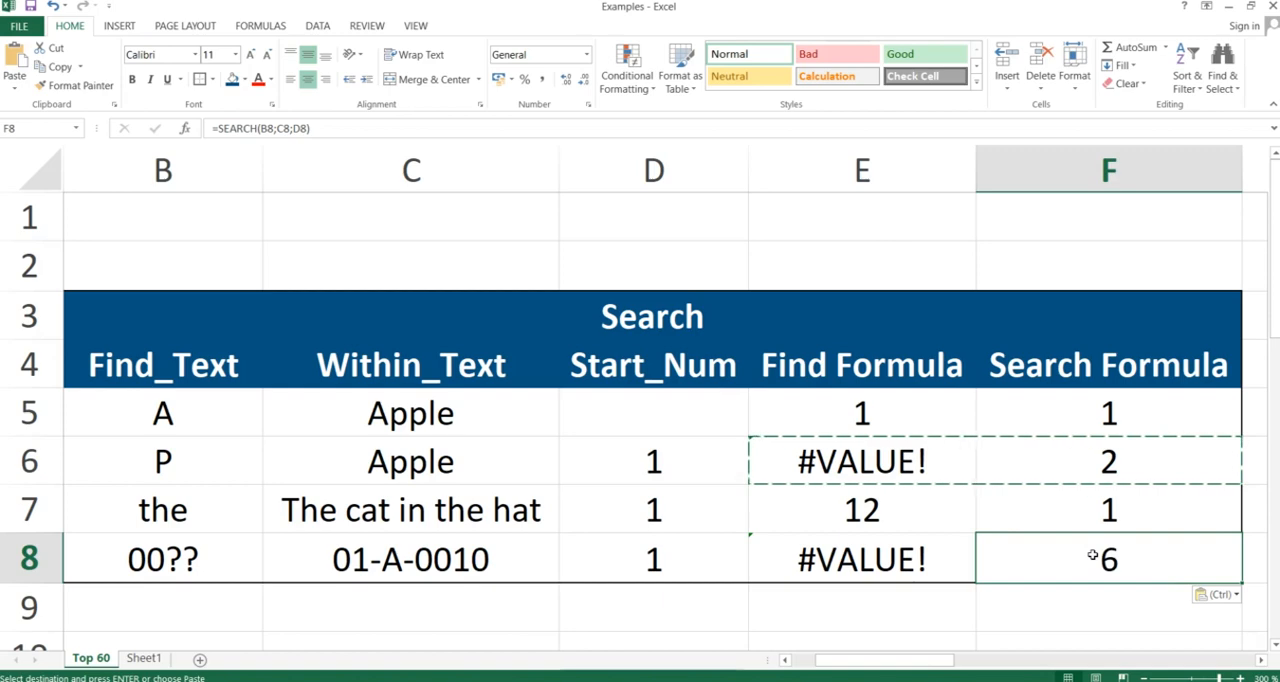
Switch to the slide presentation and advance from the Search slide to the Rand & Randbetween slide
key("alt+Tab")
key("alt+Tab")
key("alt+Tab")
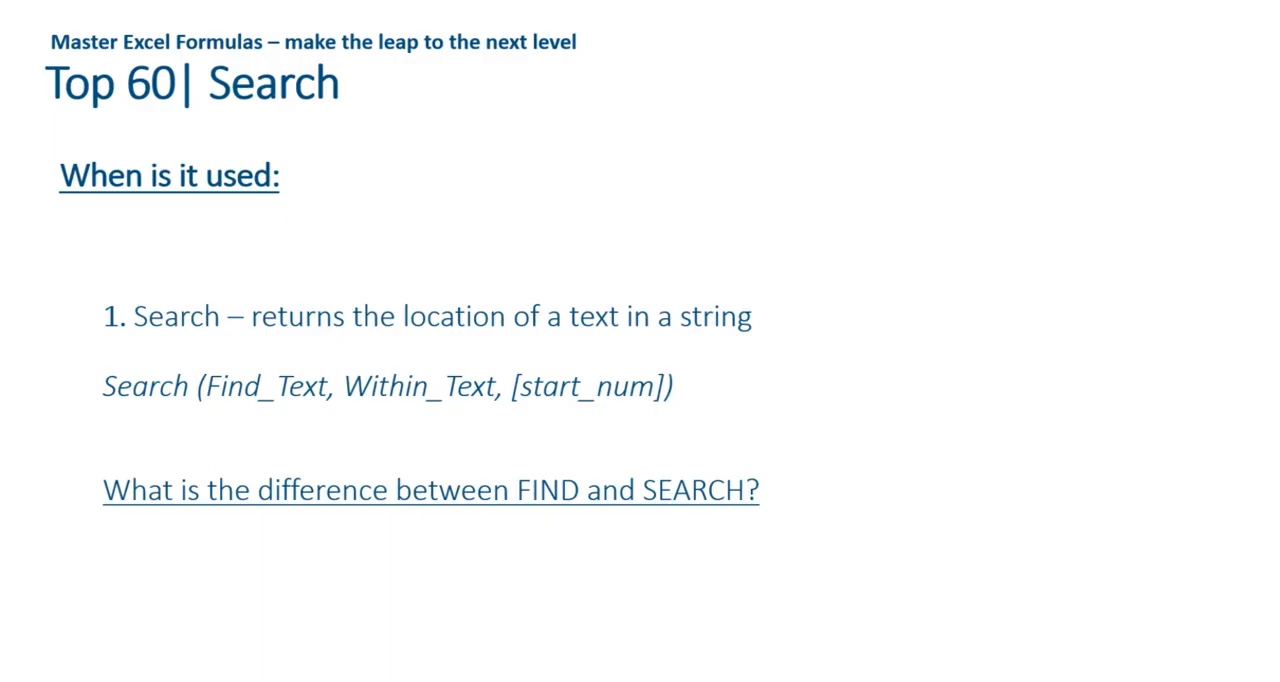
key("Right")
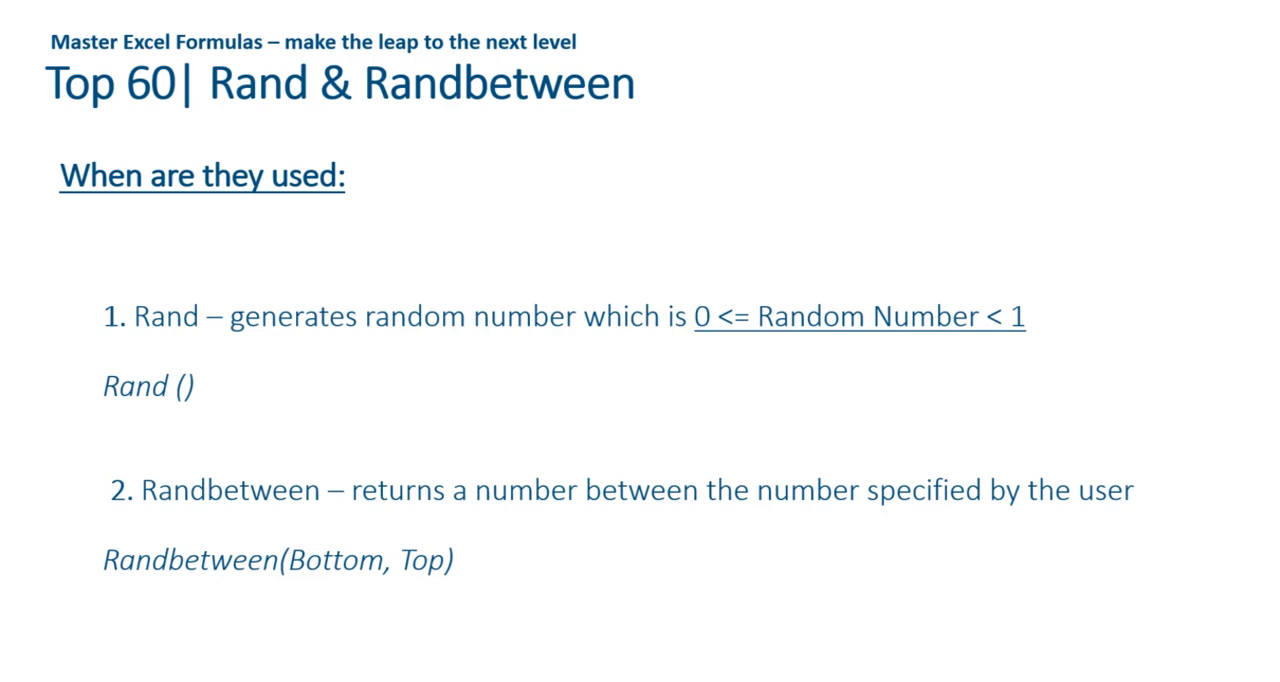
Switch back to the Excel workbook and enter =RAND() in cell H5 of the Rand & Randbetween table
key("alt+Tab")
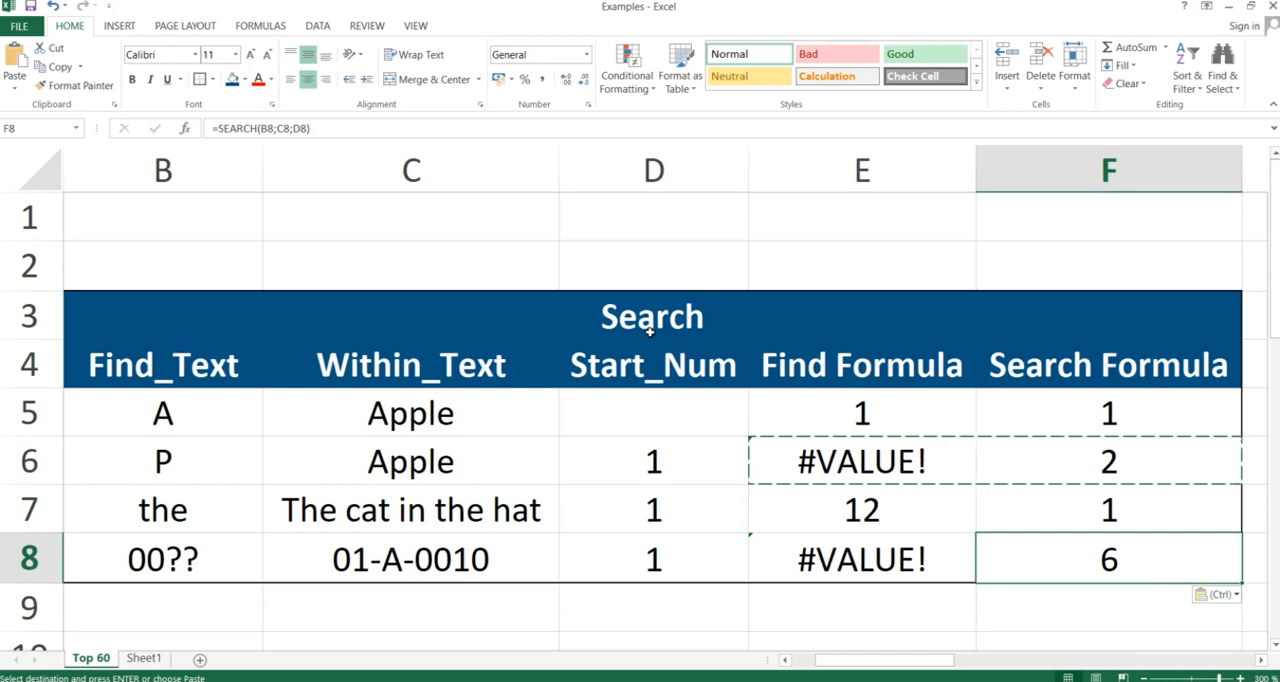
key("Right")
key("Right")
key("Right")
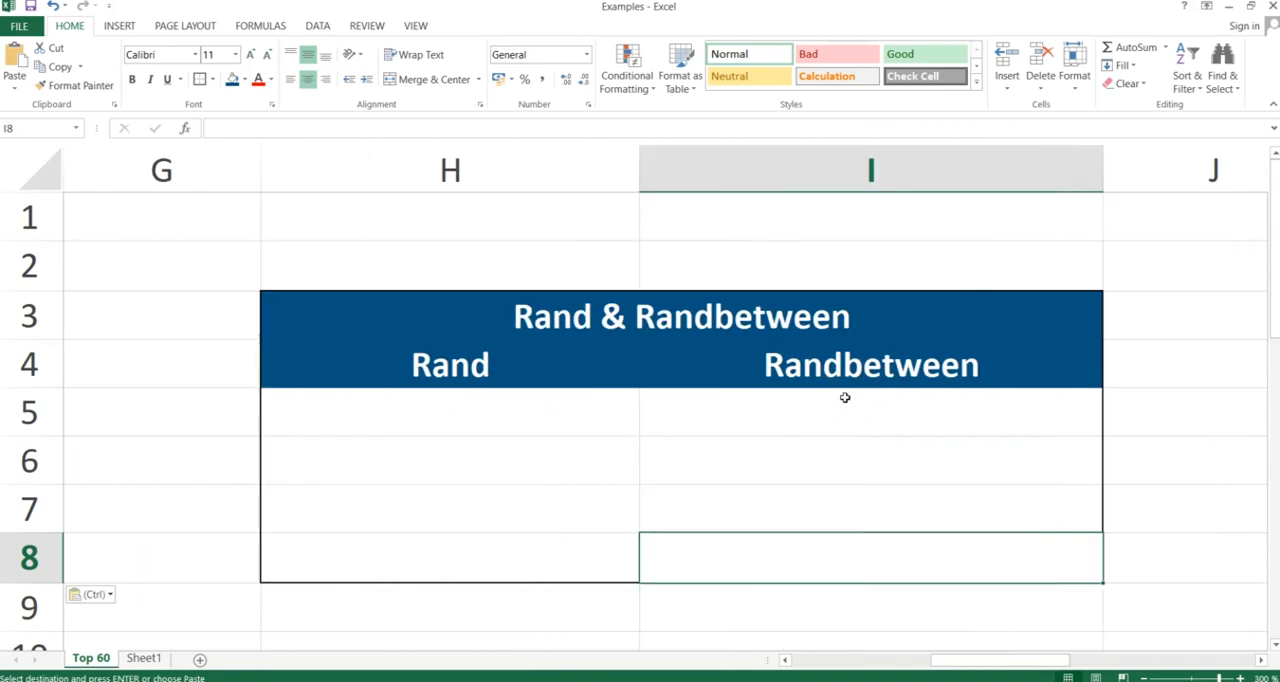
left_click(462, 409)
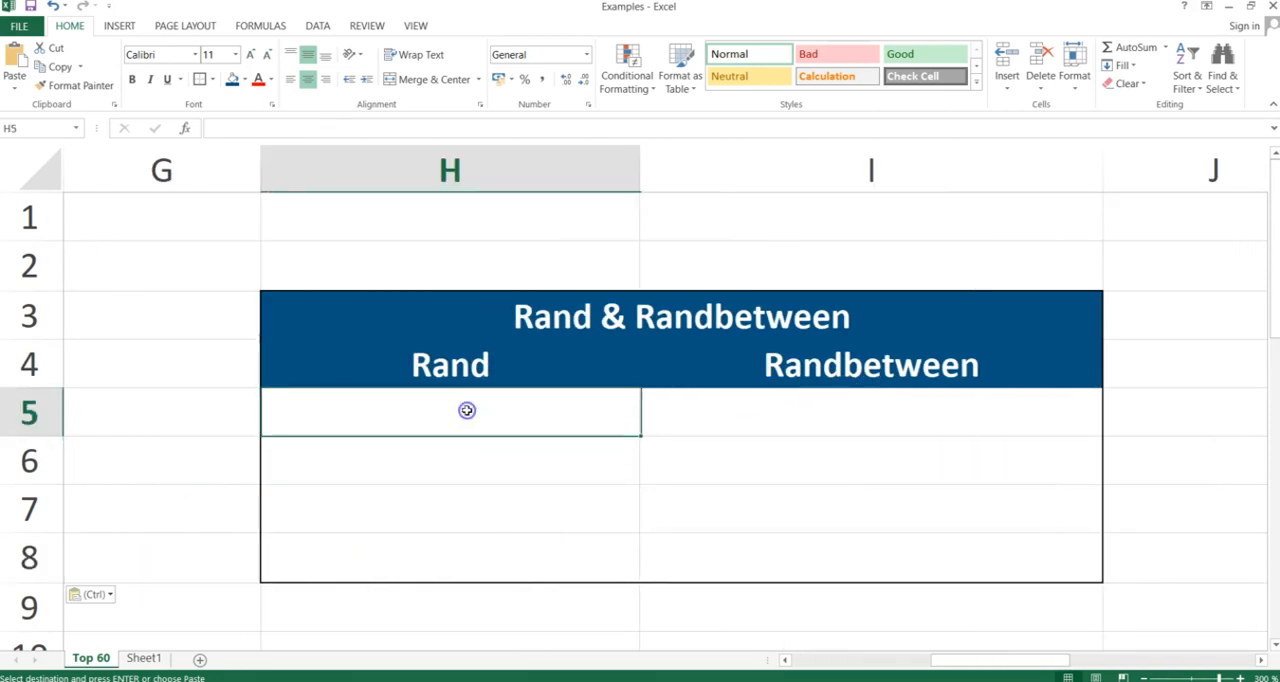
type("rand")
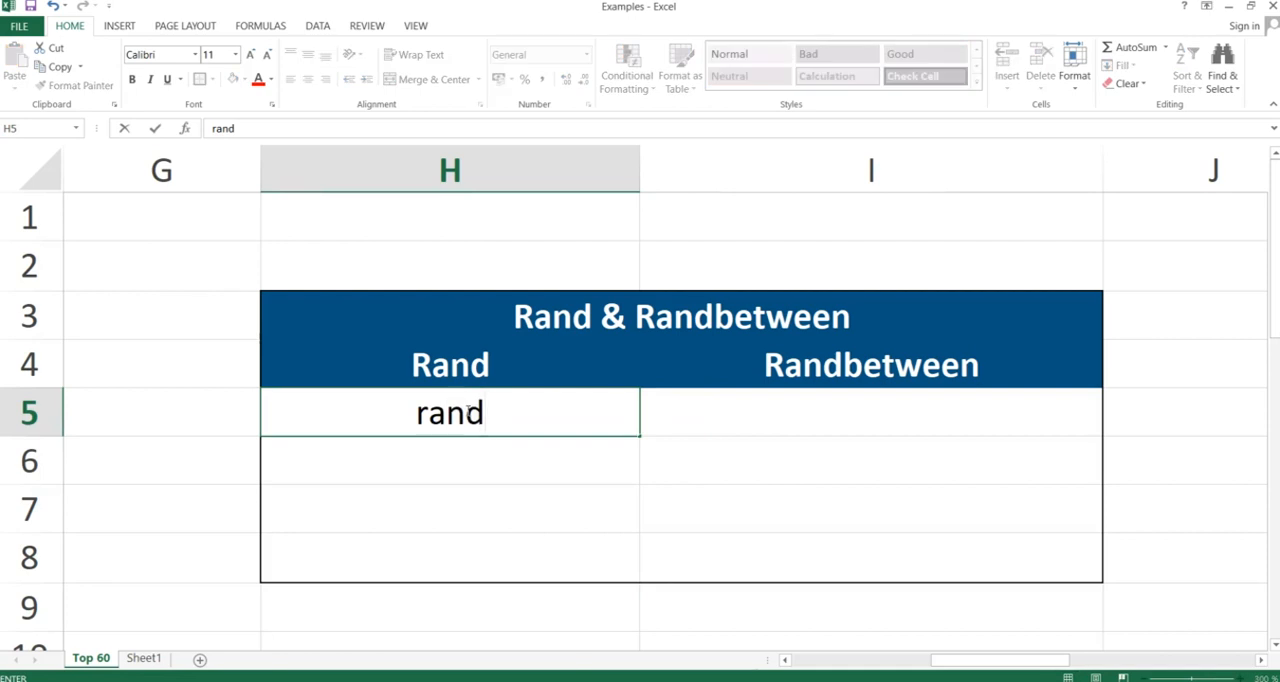
key("BackSpace")
key("BackSpace")
key("BackSpace")
key("BackSpace")
type("=rand()")
key("Return")
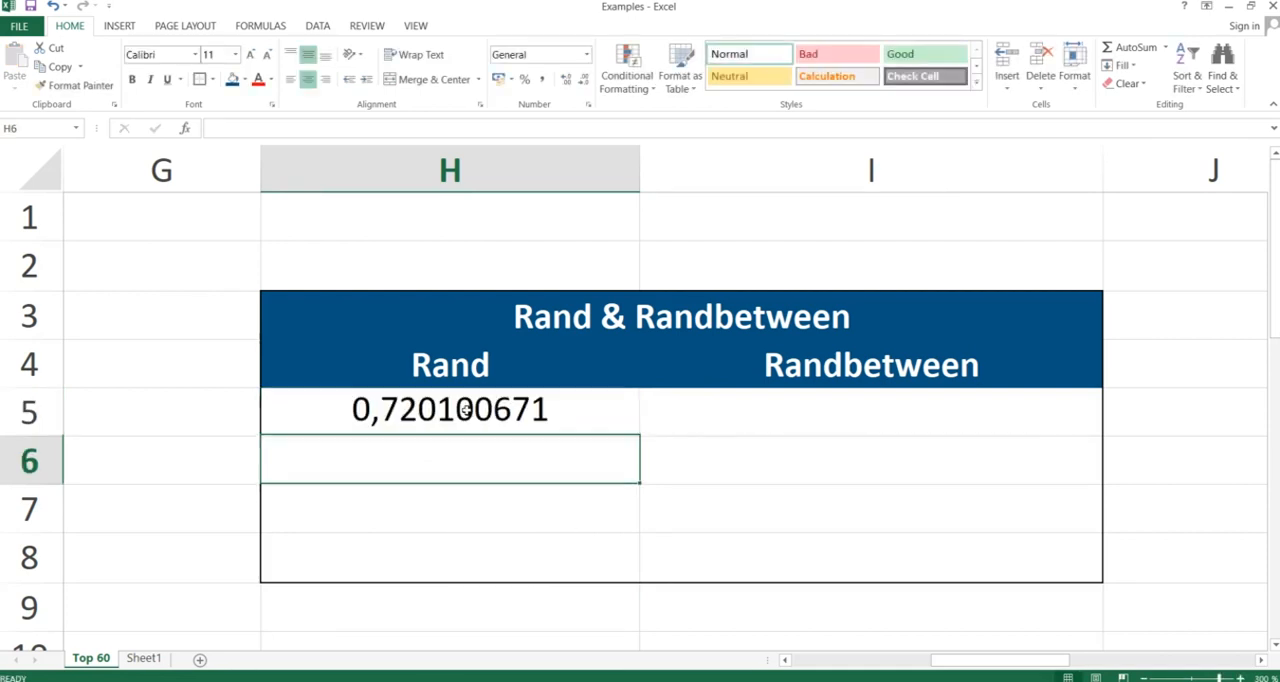
Copy the RAND formula from H5 down to H8 with Paste Special, and check cell H6
left_click(465, 413)
key("ctrl+c")
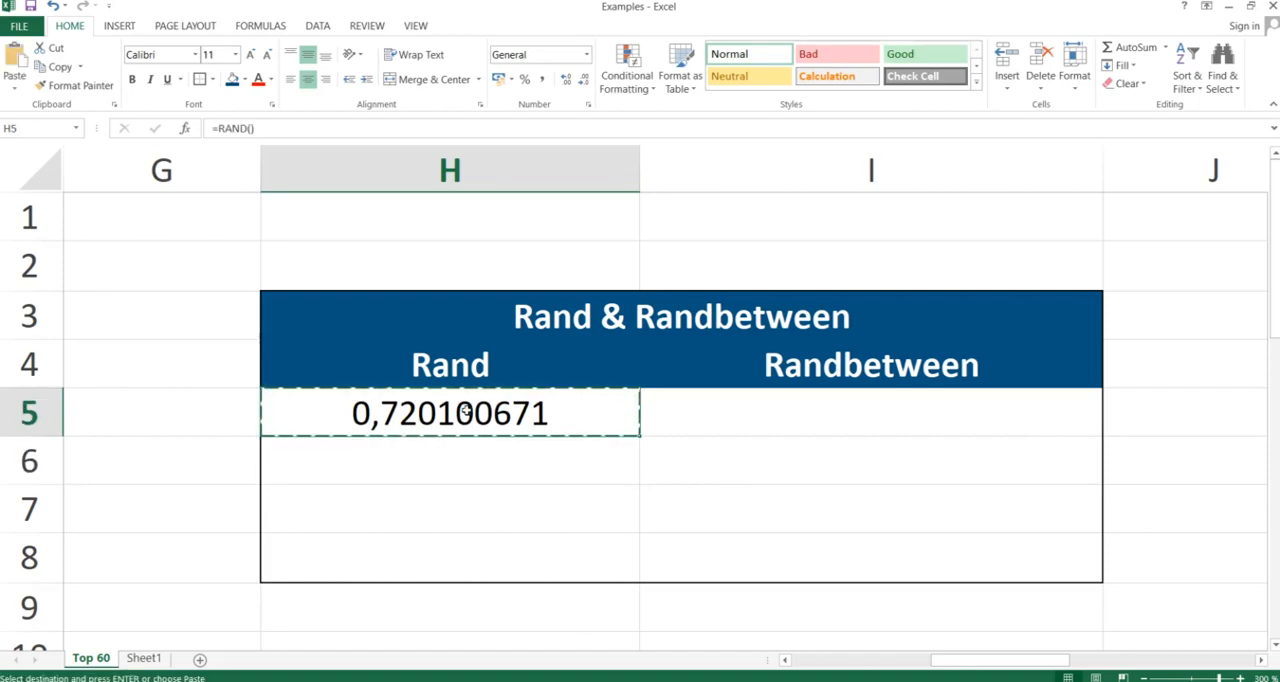
key("shift+Down")
key("shift+Down")
key("shift+Down")
key("alt+e+s")
key("Return")
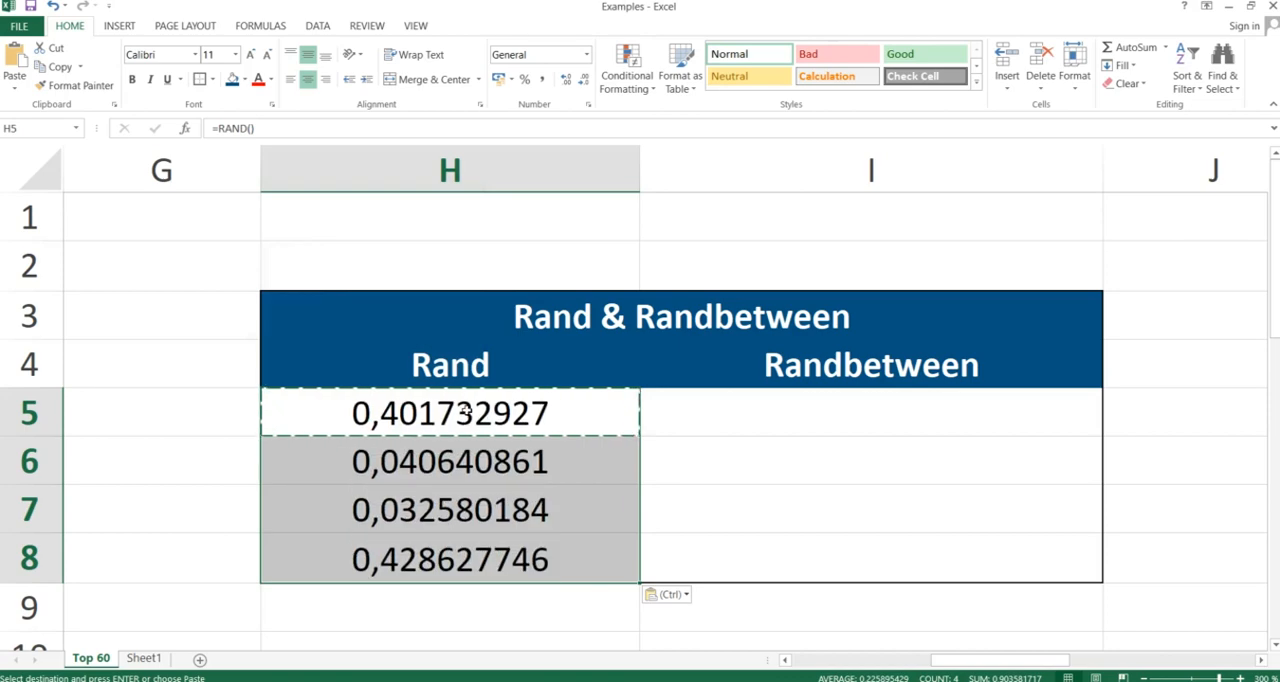
left_click(430, 462)
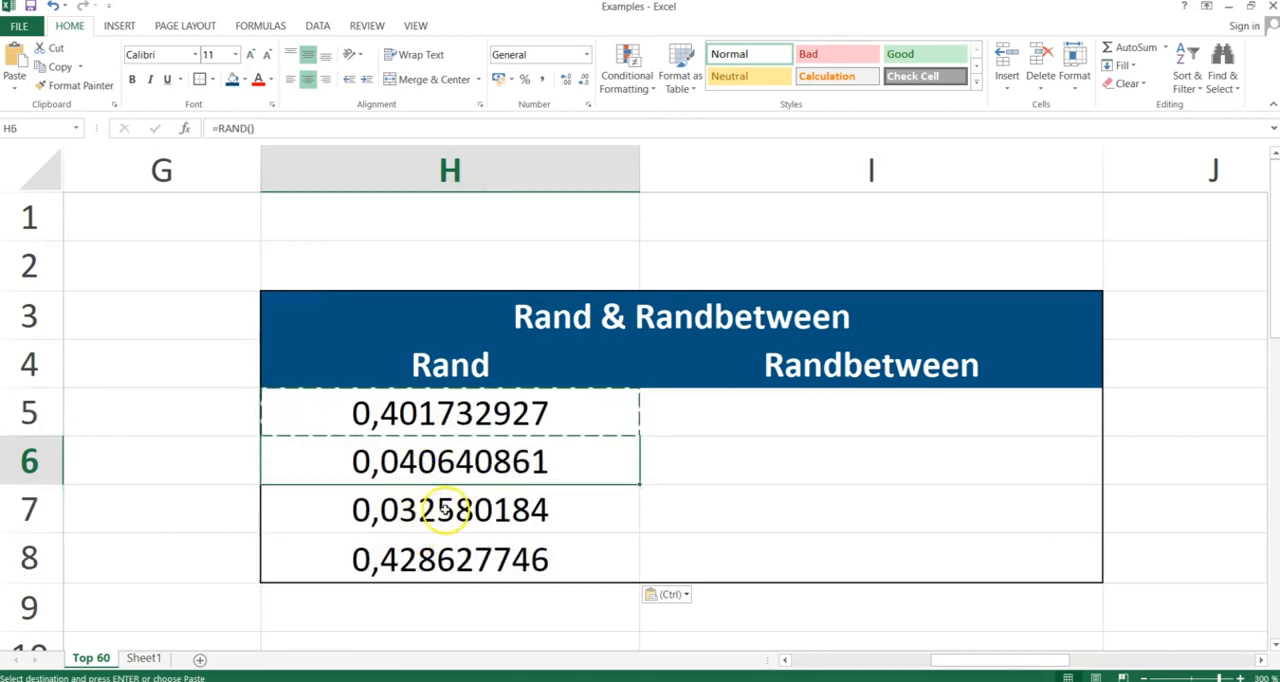
Try to enter =randbetween(1,10) in cell I5, using a comma between the bottom and top values
left_click(790, 417)
type("=randbetween(")
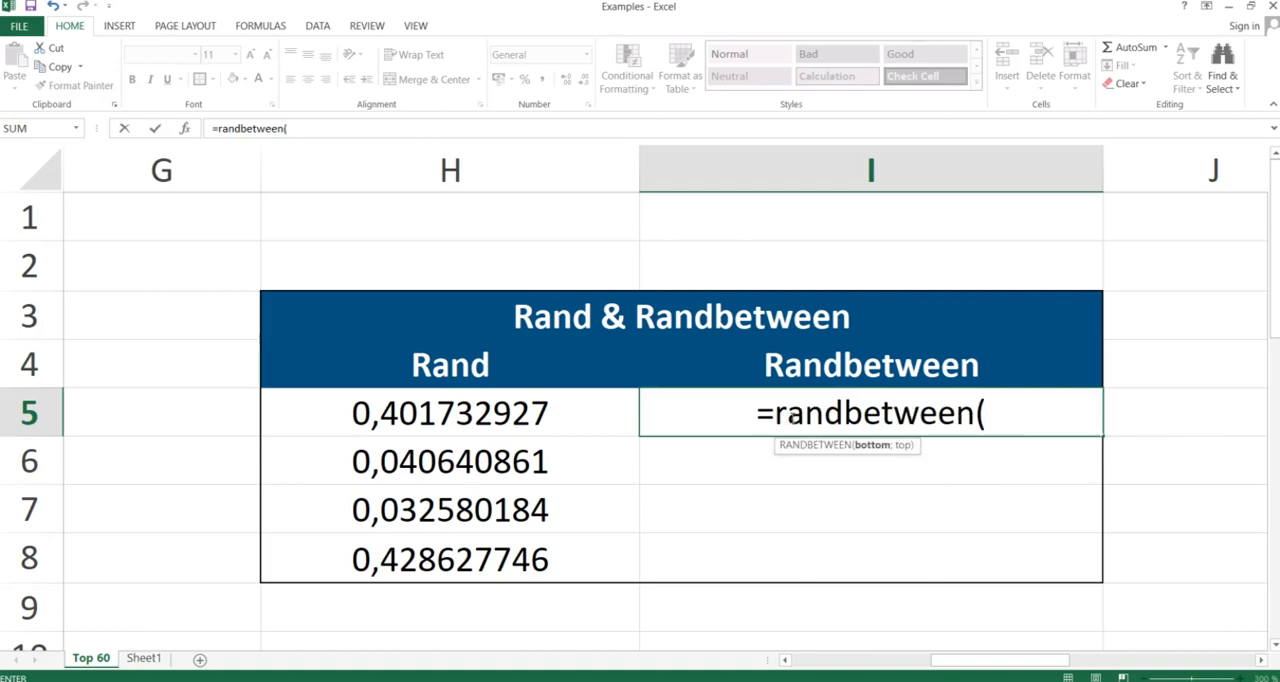
type("1,10")
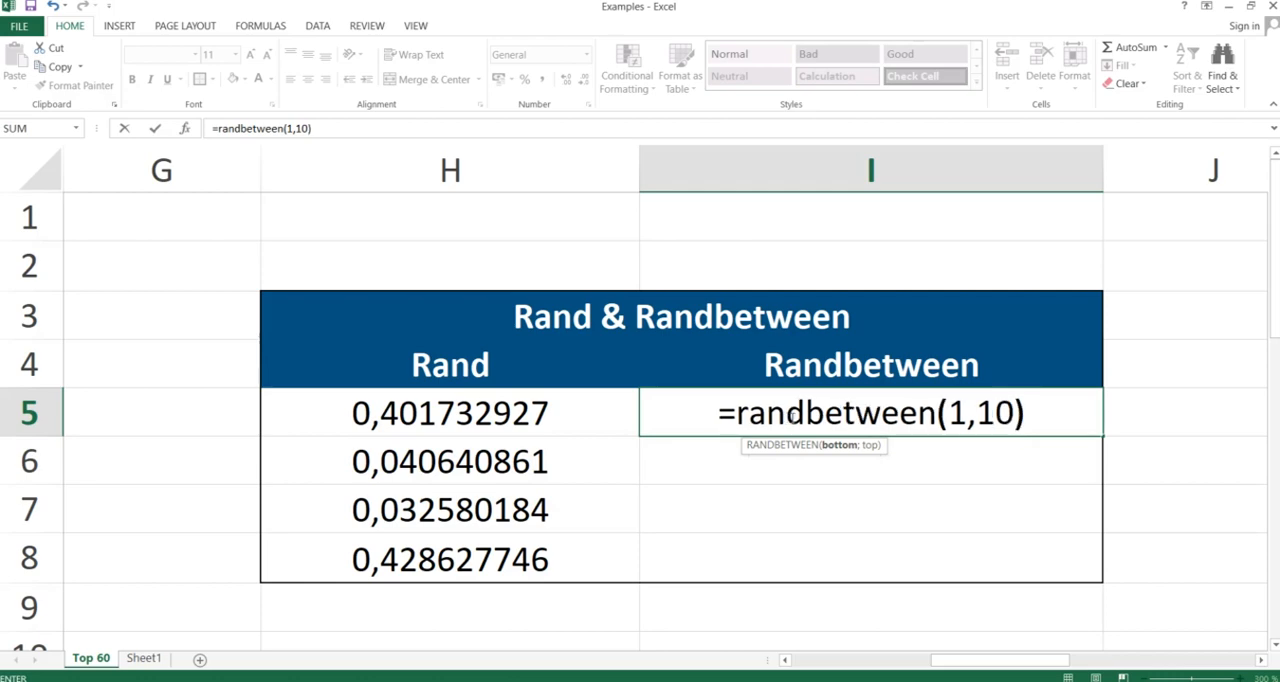
type(")")
key("Return")
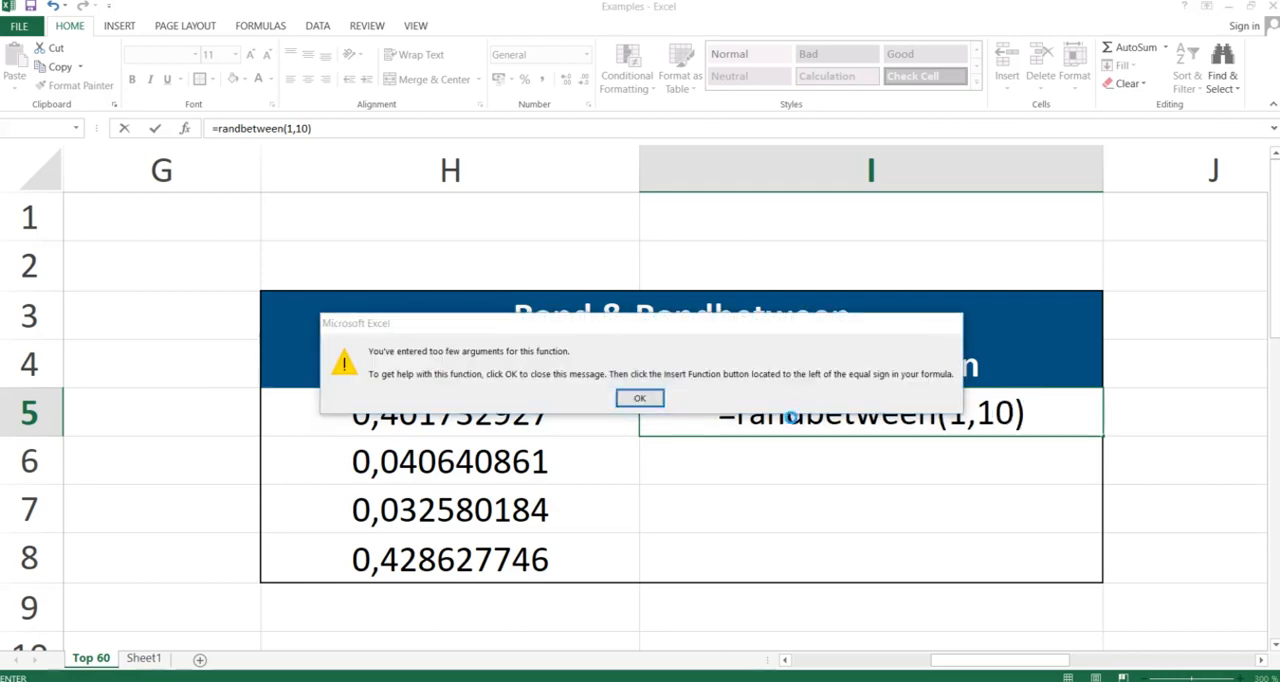
Dismiss the error message and replace the comma in I5's formula with a semicolon: =RANDBETWEEN(1;10)
key("Return")
key("BackSpace")
type(";")
key("Return")
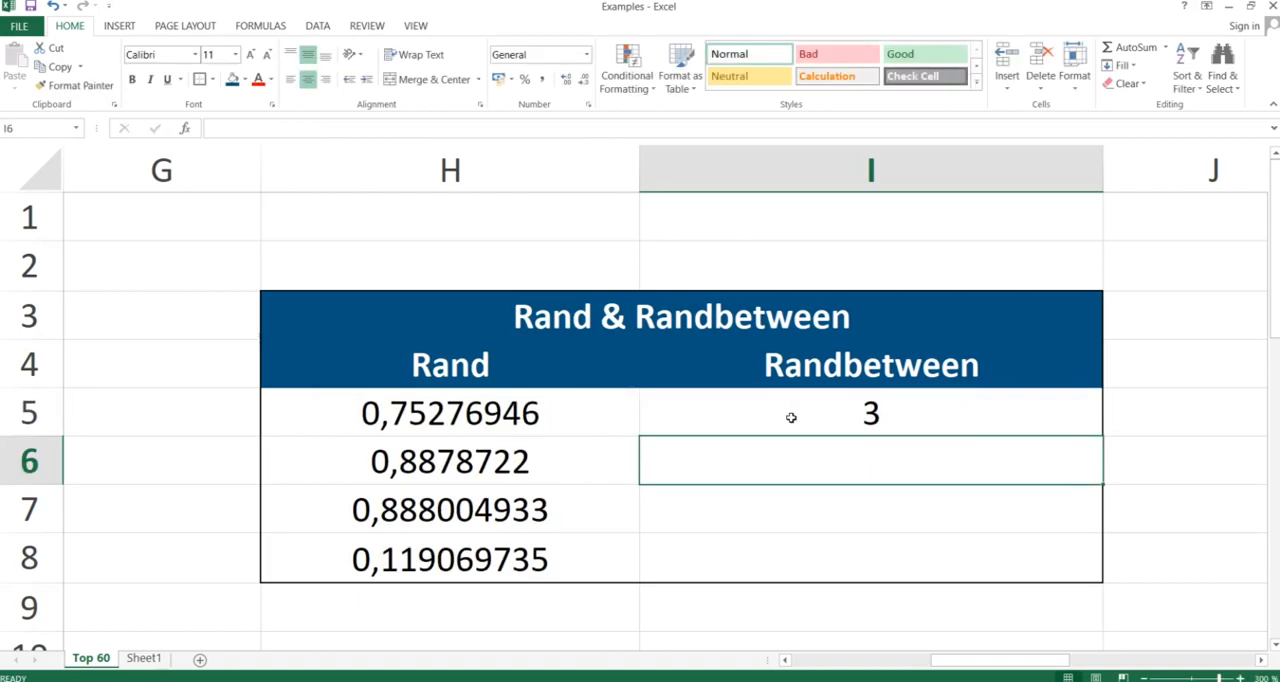
Copy the RANDBETWEEN formula from I5 down to I8 with Paste Special, and check cell I6
left_click(790, 417)
key("ctrl+c")
key("shift+Down")
key("shift+Down")
key("shift+Down")
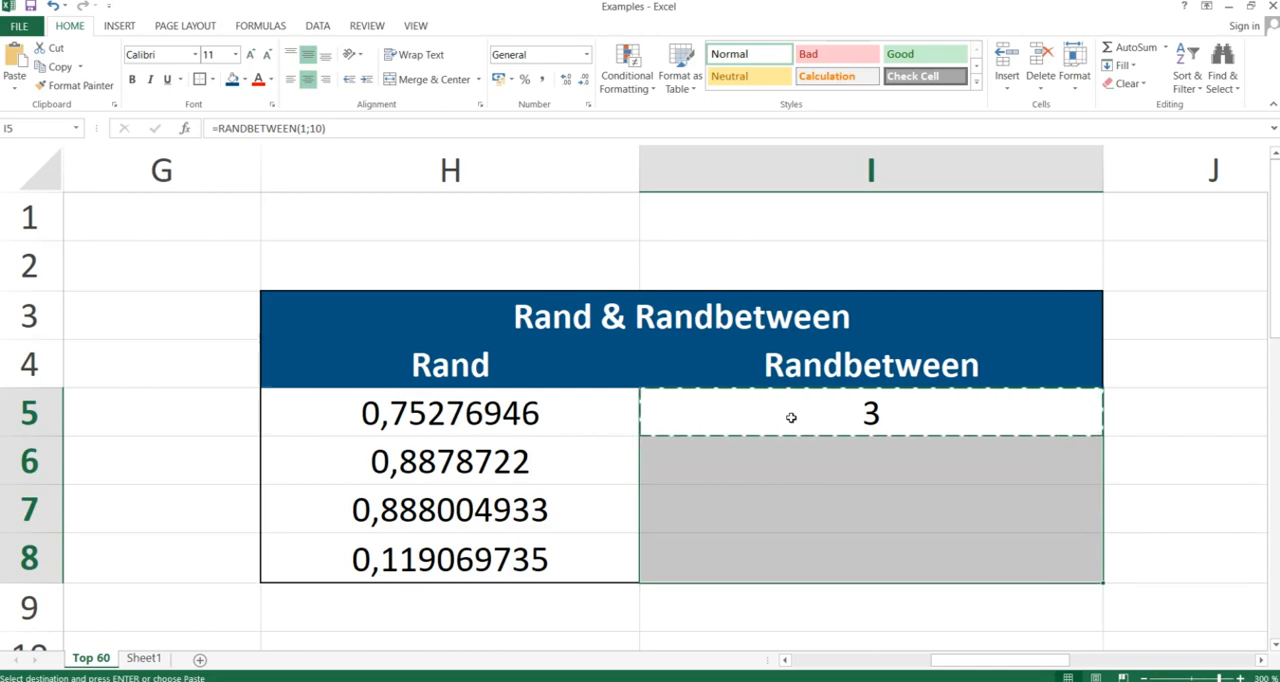
key("ctrl+alt+v")
key("Return")
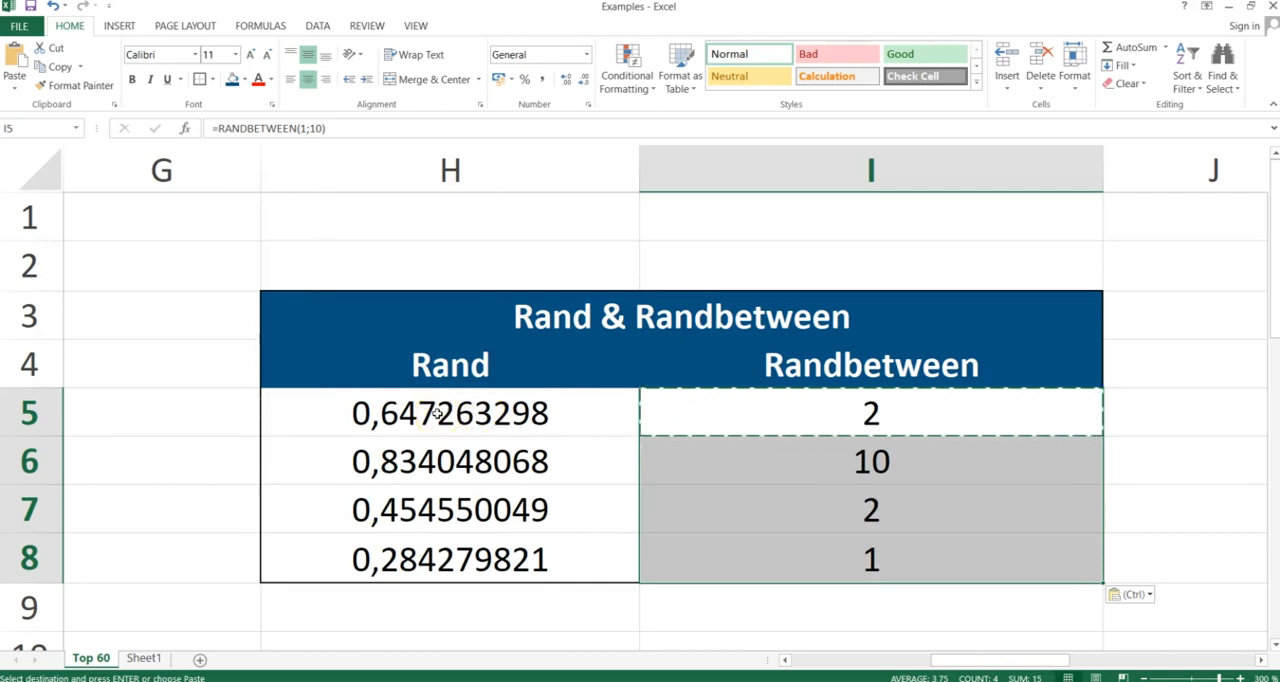
left_click(668, 460)
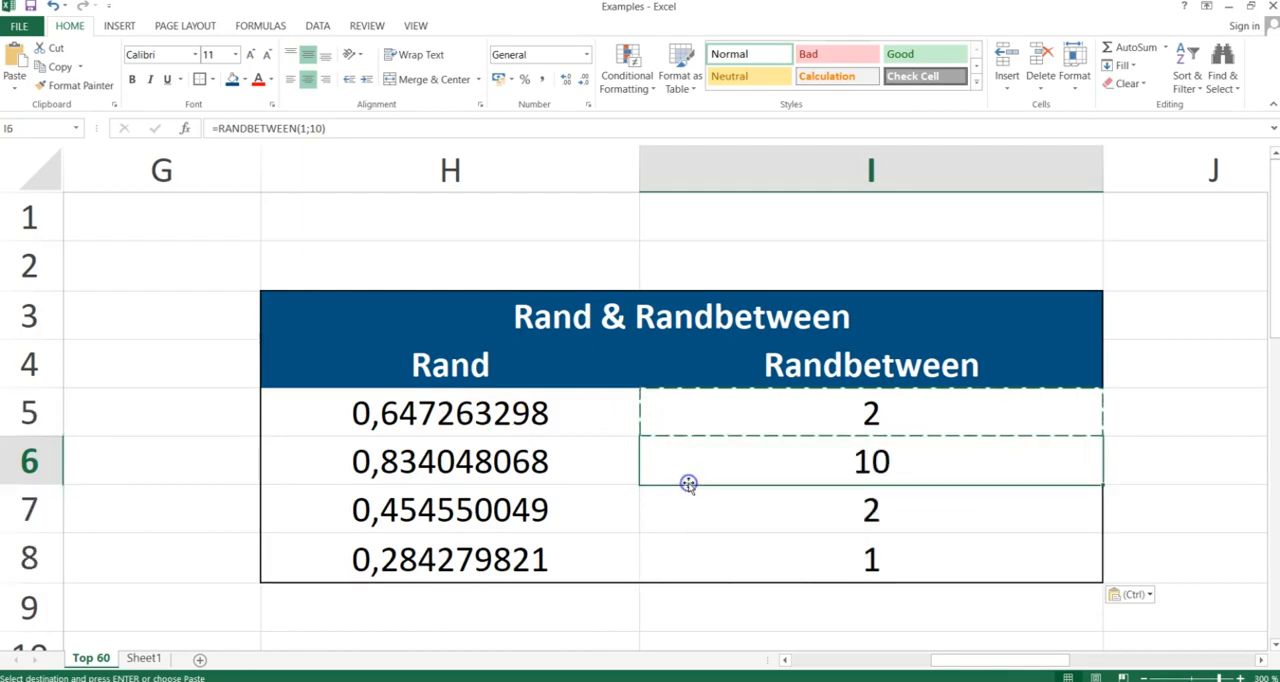
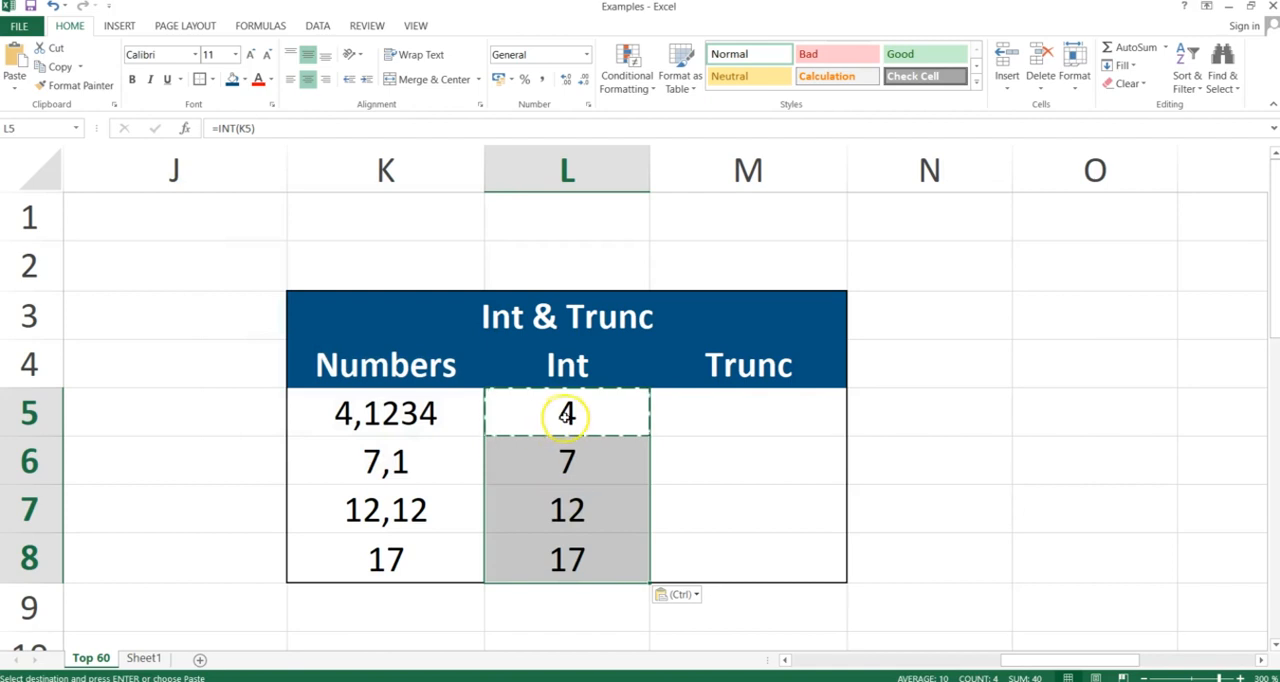
Enter =TRUNC(K5) in cell M5 of the Int & Trunc table
left_click(755, 429)
type("=trunc(")
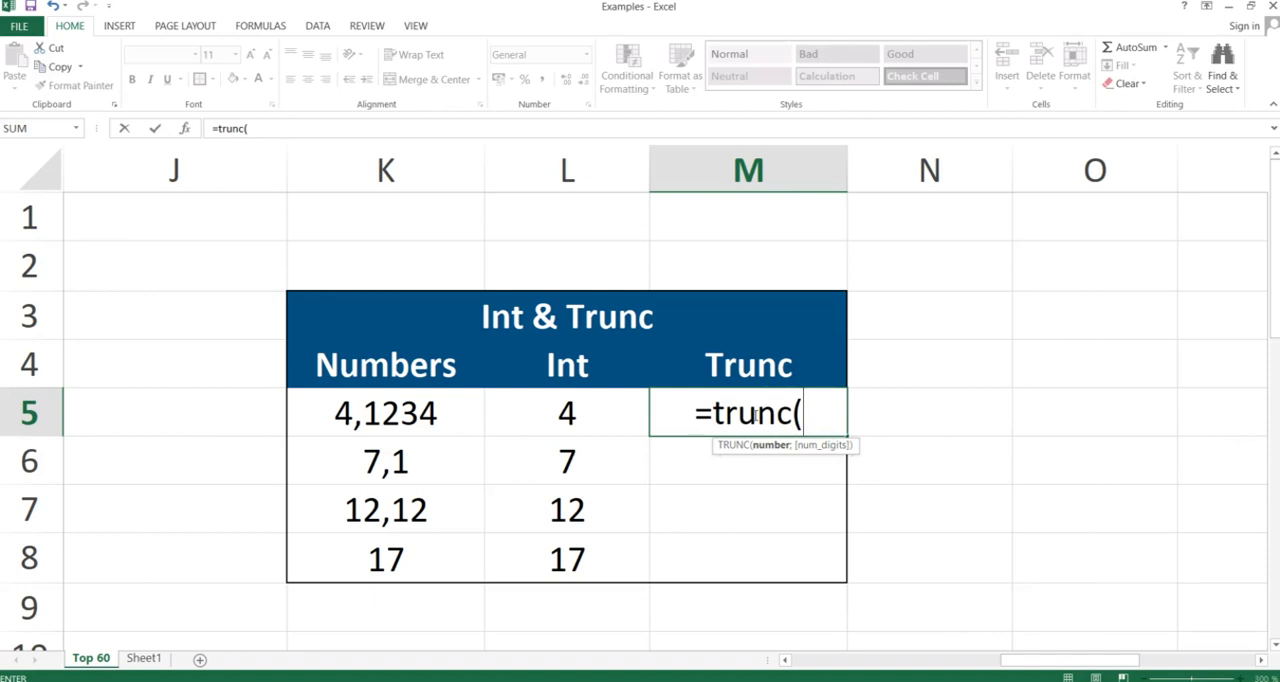
key("Left")
key("Left")
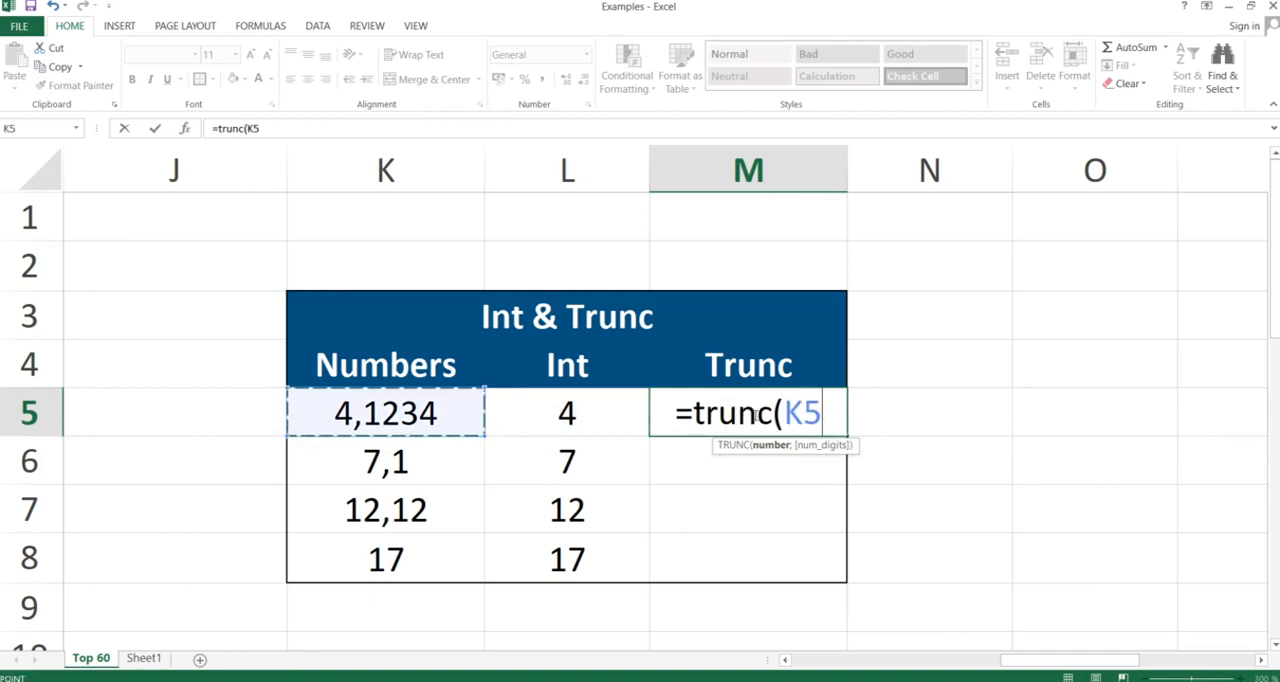
type(")")
key("Return")
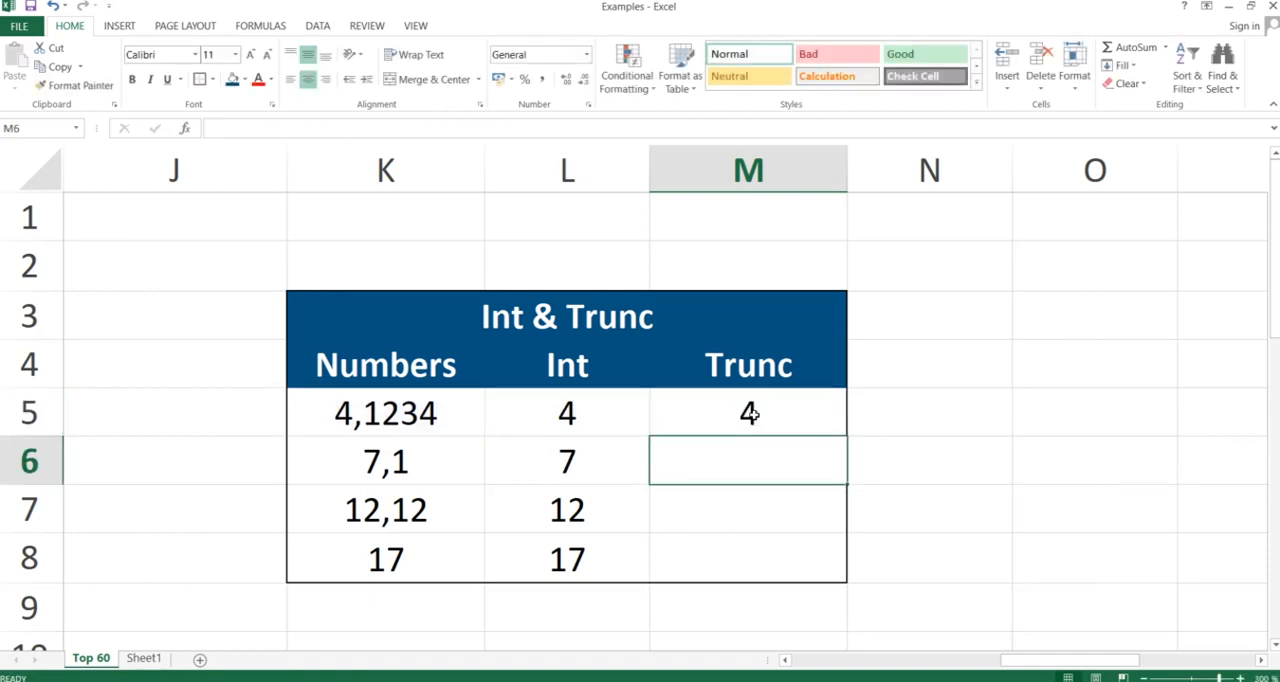
Copy the TRUNC formula from M5 down to M8 with Paste Special, pasting formulas only
left_click(750, 413)
key("ctrl+c")
key("shift+Down")
key("shift+Down")
key("shift+Down")
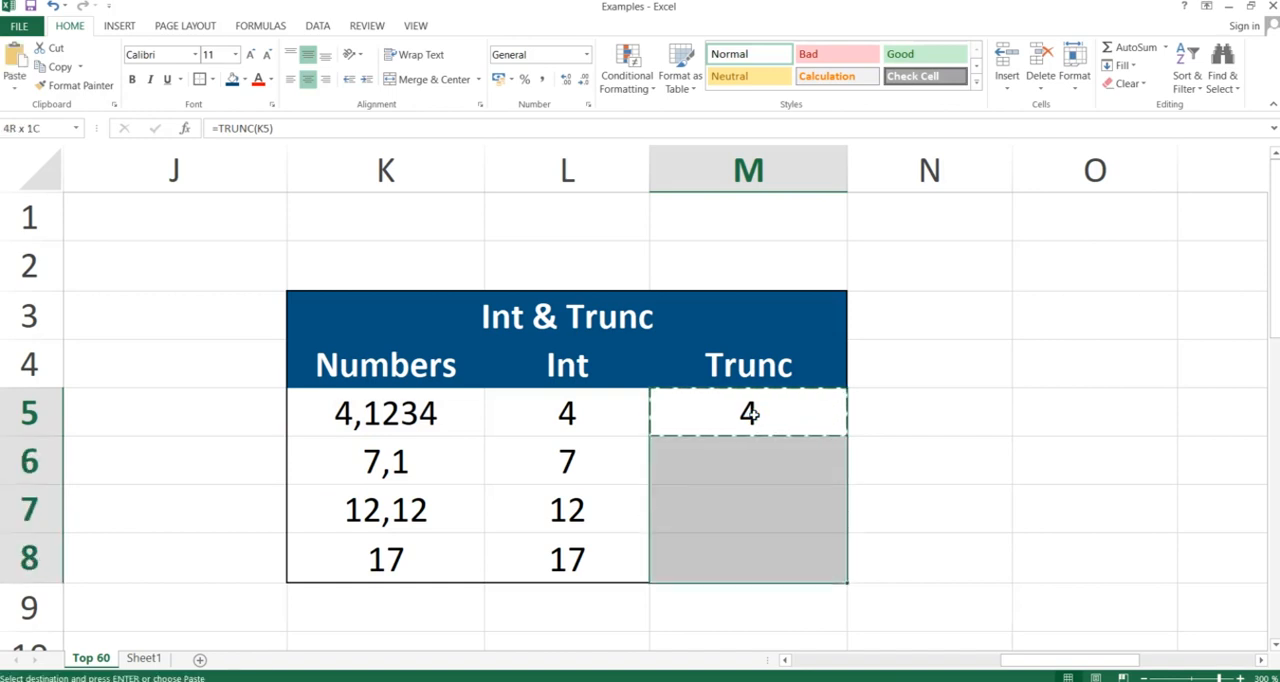
key("ctrl+alt+v")
key("f")
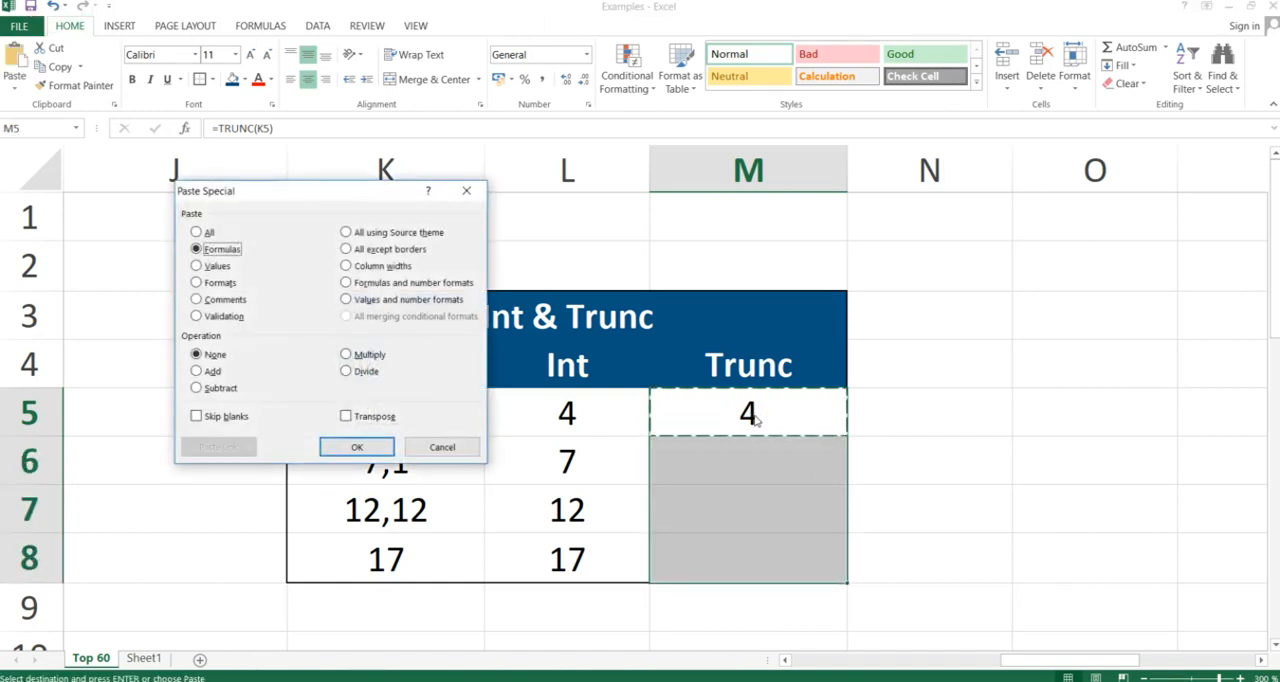
key("Return")
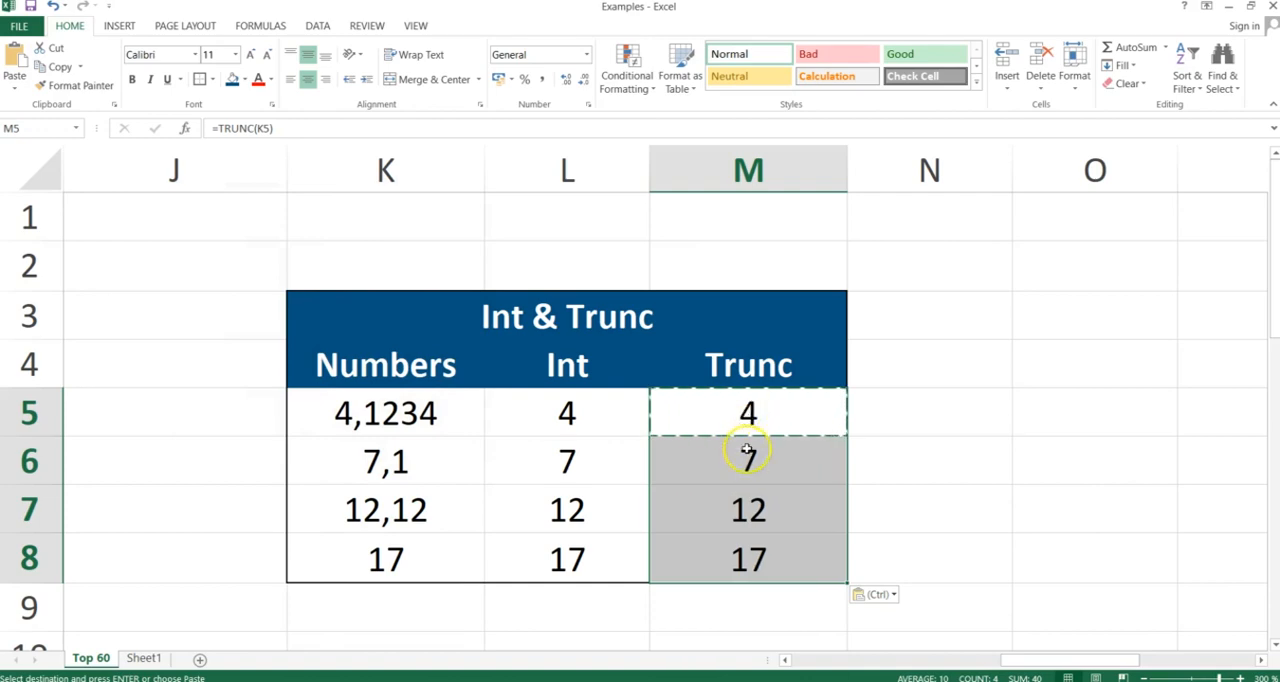
Add 1 as the number of digits in M5's formula, making it =TRUNC(K5;1), and check cell M6
left_click(748, 413)
double_click(815, 413)
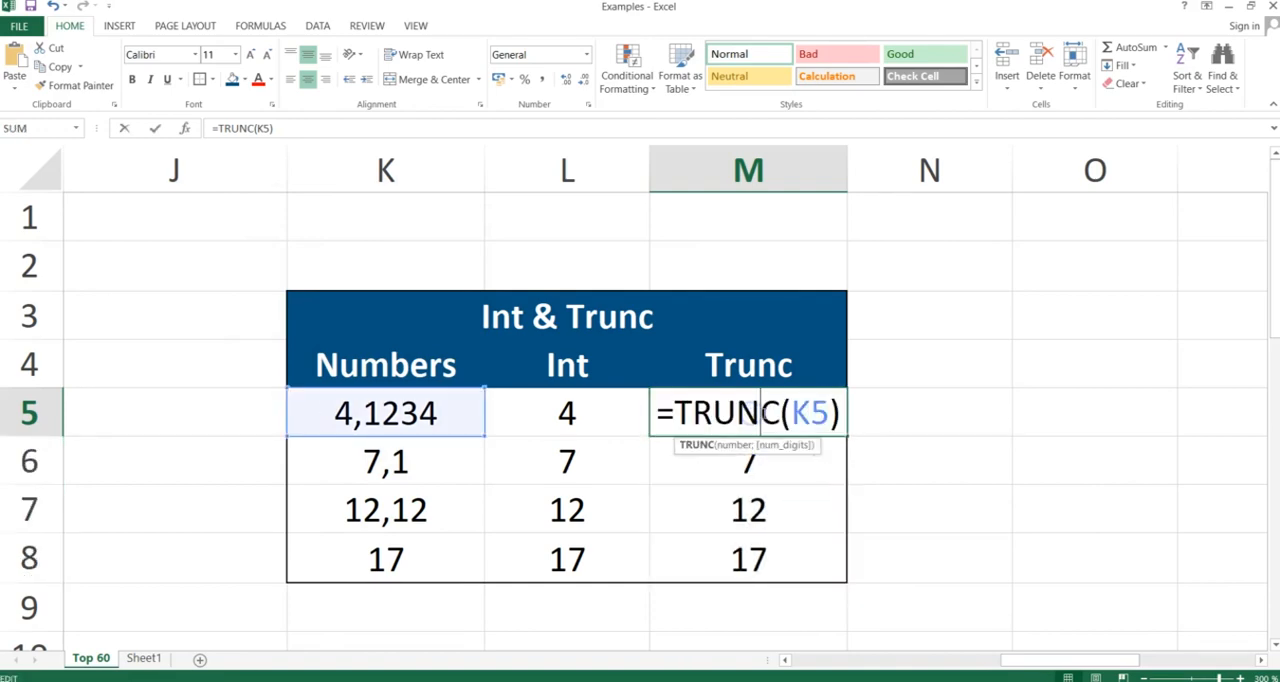
type(",1")
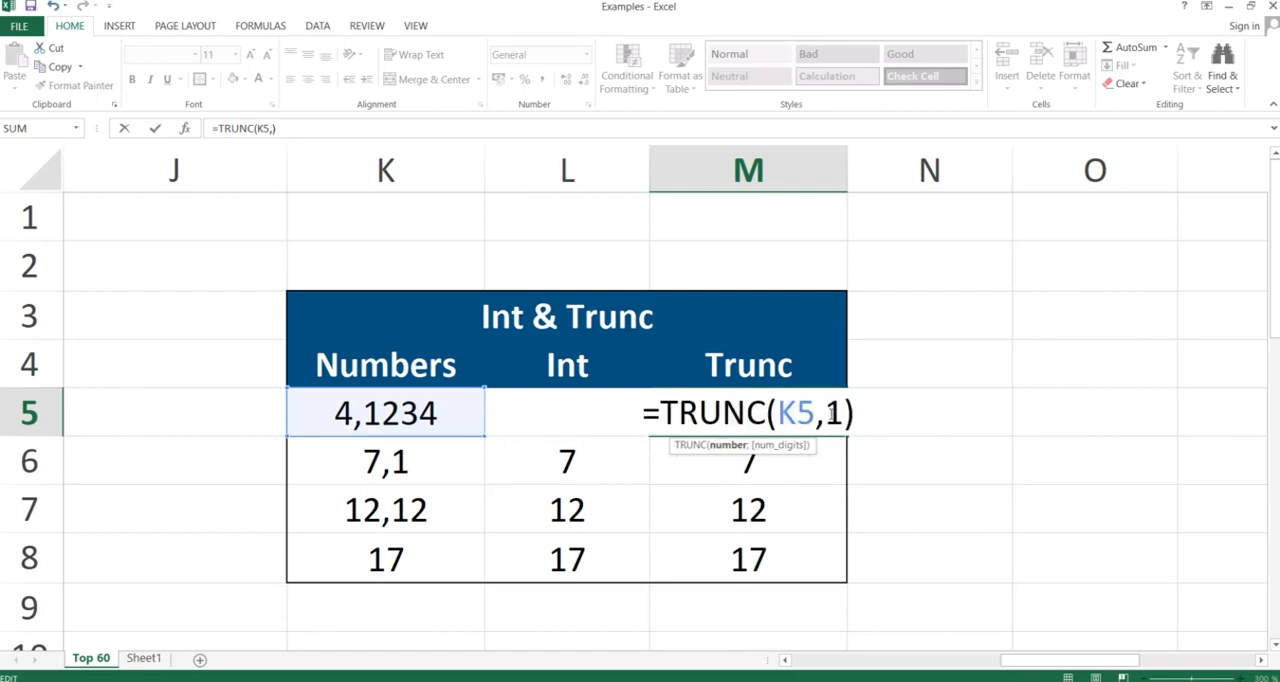
key("Return")
key("Return")
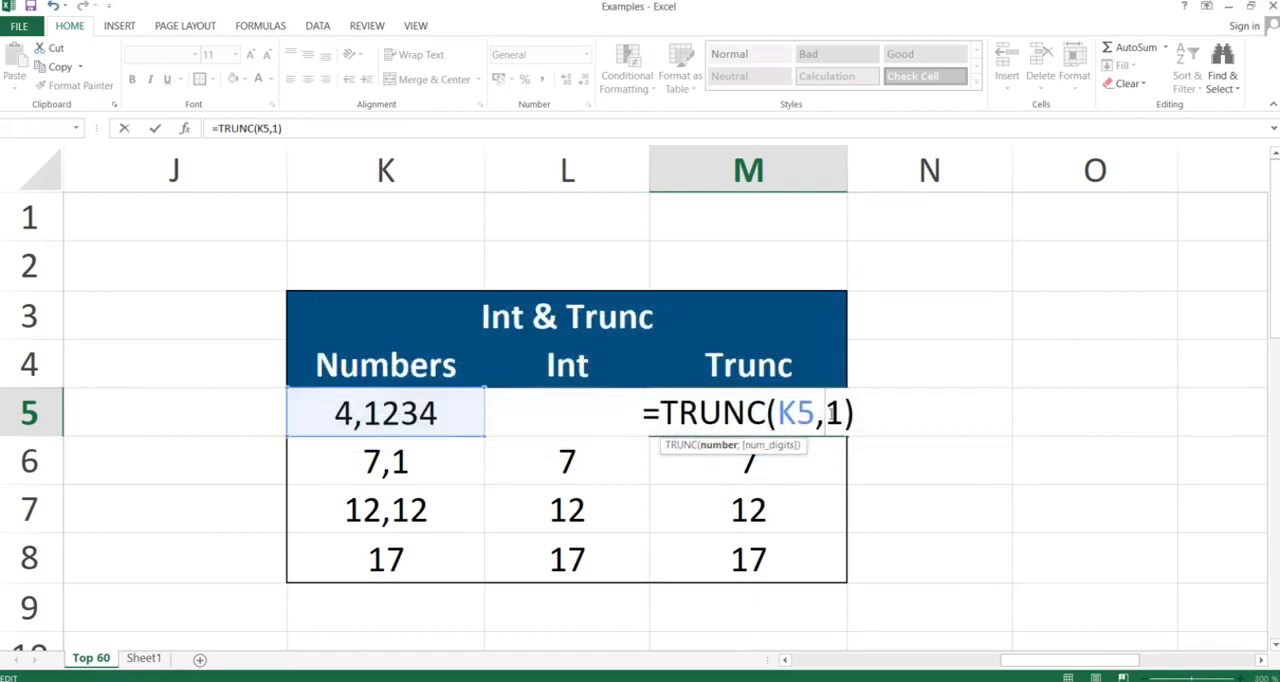
key("Return")
left_click(830, 413)
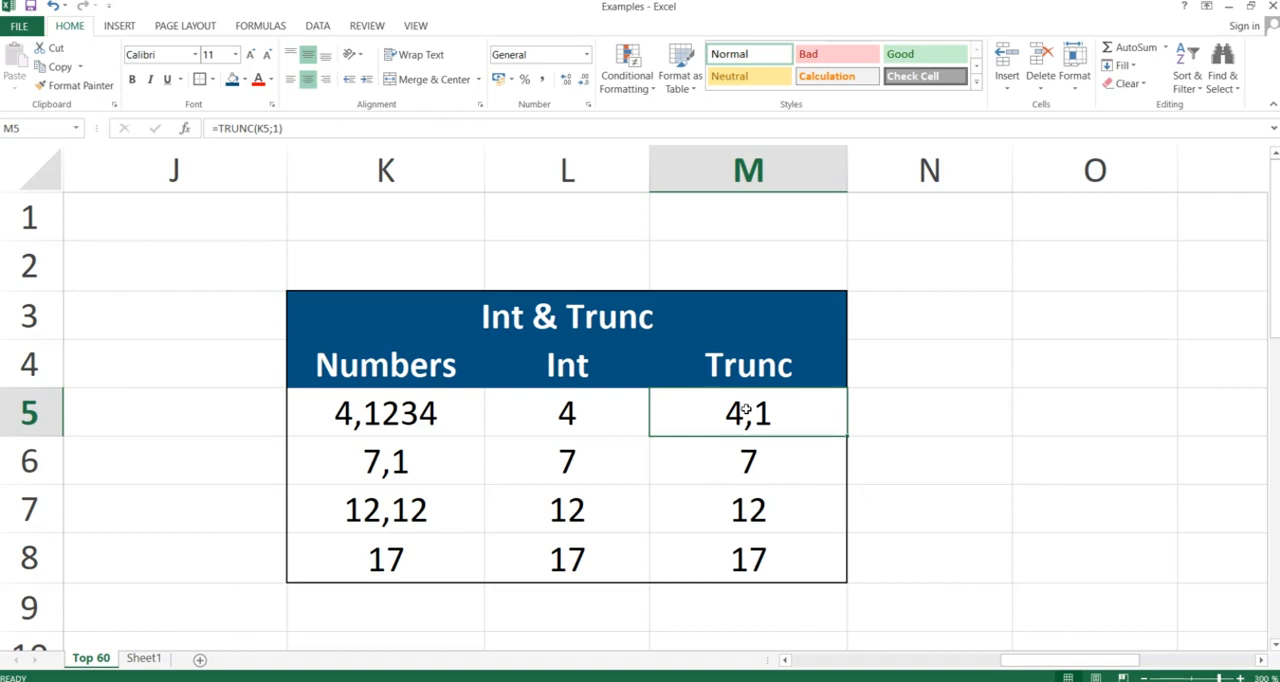
key("Down")
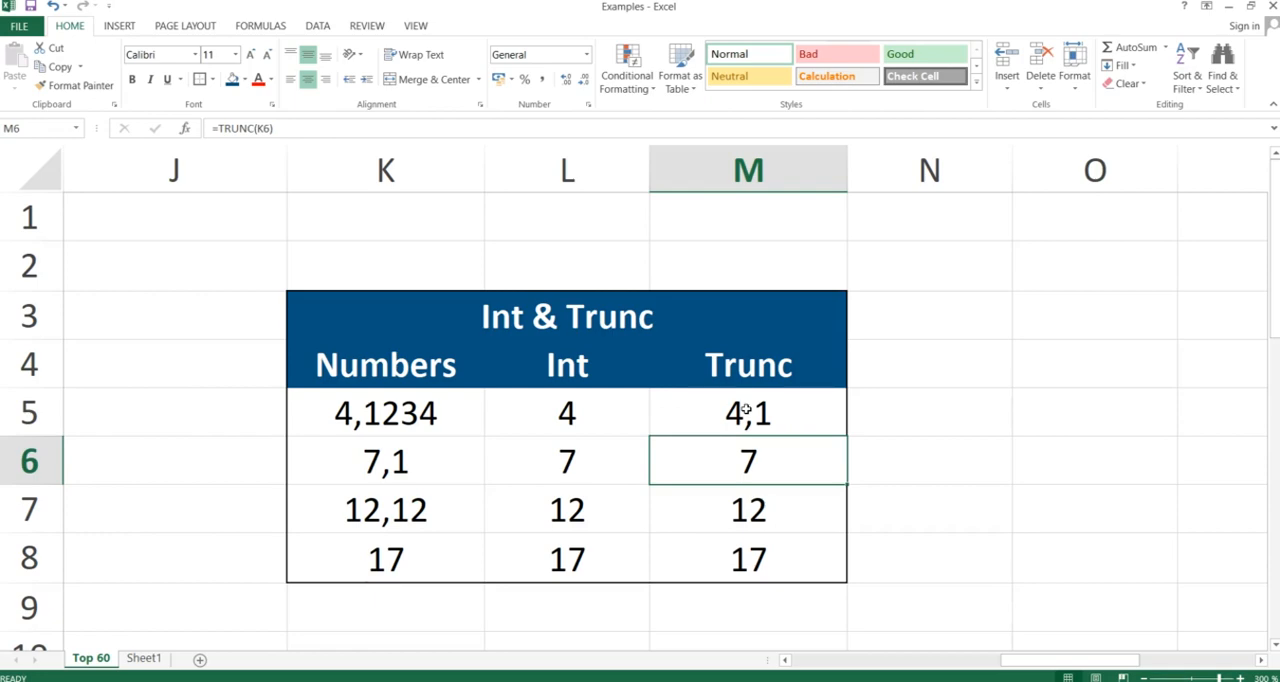
Switch to the PowerPoint slide show, advance to the Mod slide, and return to the Examples workbook in Excel
key("alt+Tab")
key("Right")
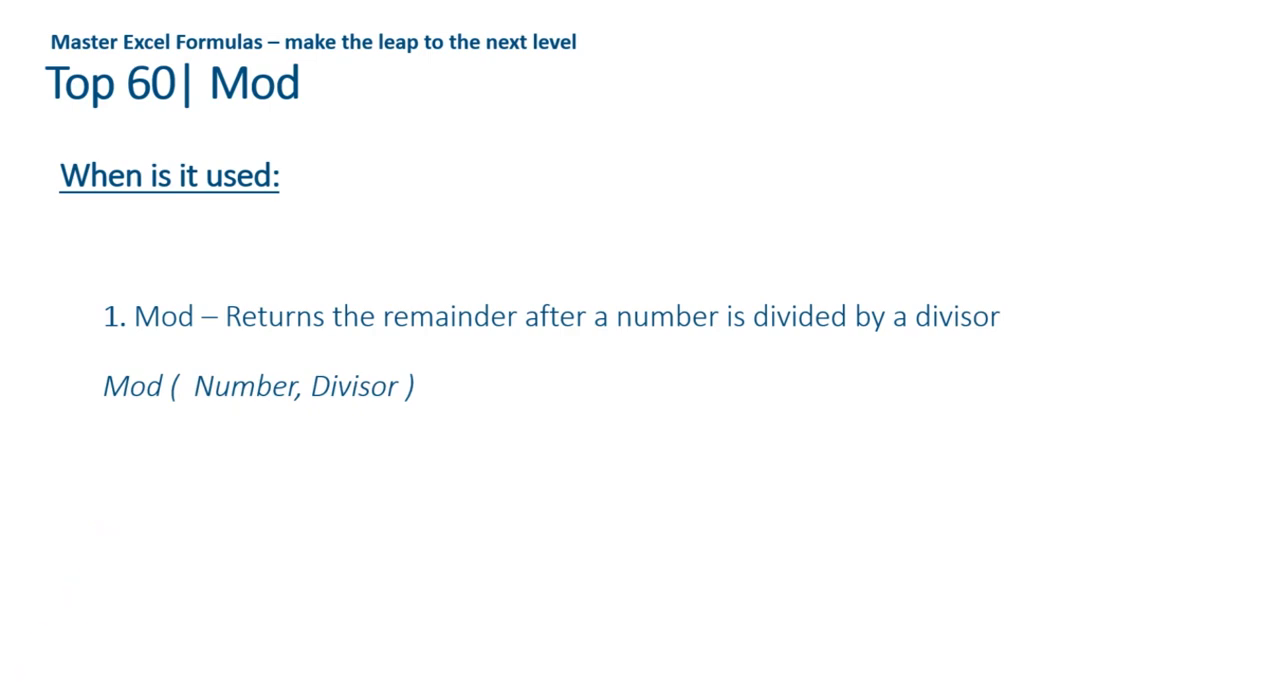
key("alt+Tab")
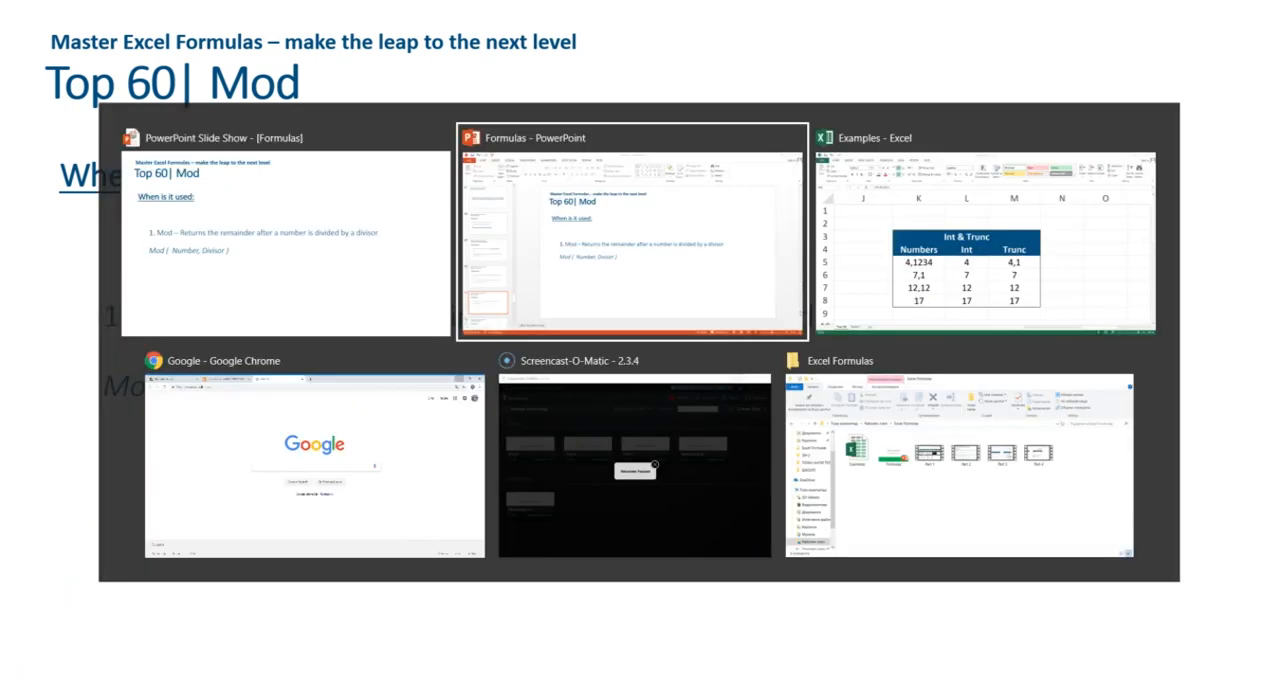
key("alt+Tab")
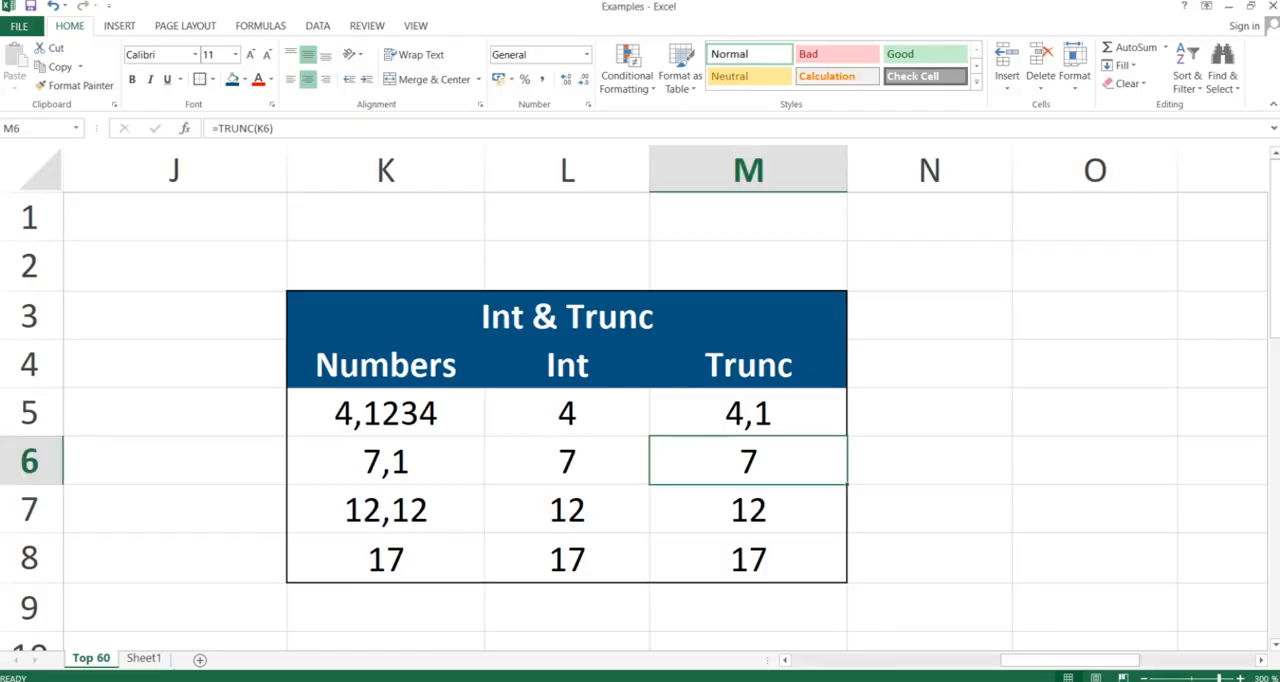
Enter =MOD(B13;C13) in cell D13 of the Mod table
key("Left")
key("Left")
key("Left")
key("Left")
key("Right")
key("Right")
key("Right")
key("Right")
key("Right")
key("Right")
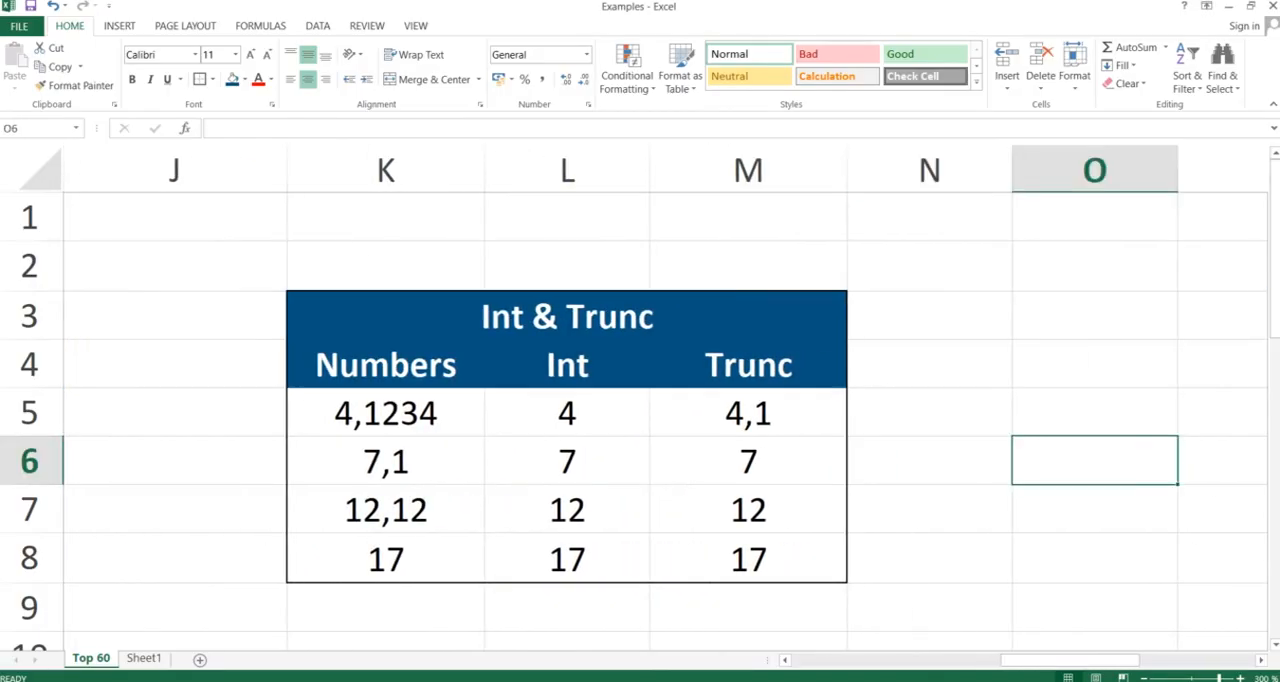
key("Right")
key("Left")
key("Left")
key("Left")
key("Left")
key("Left")
key("Left")
key("Left")
key("Left")
key("Left")
key("Left")
key("Left")
key("Left")
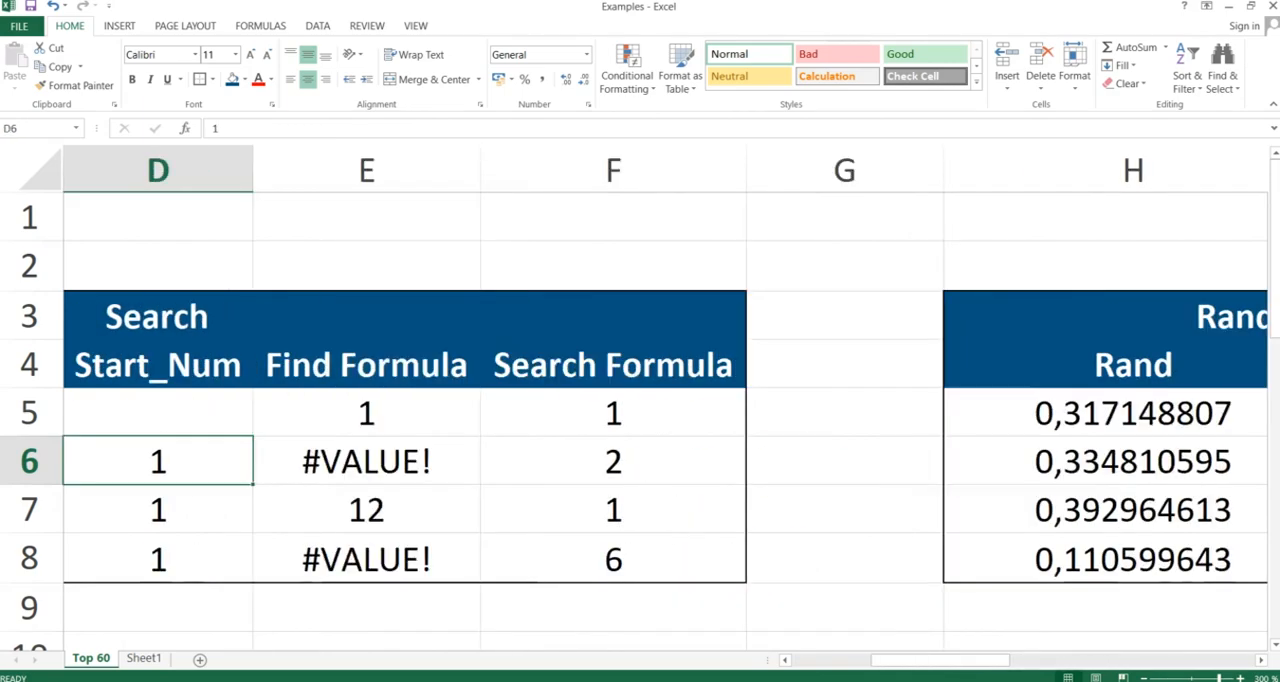
key("Left")
key("Left")
key("Left")
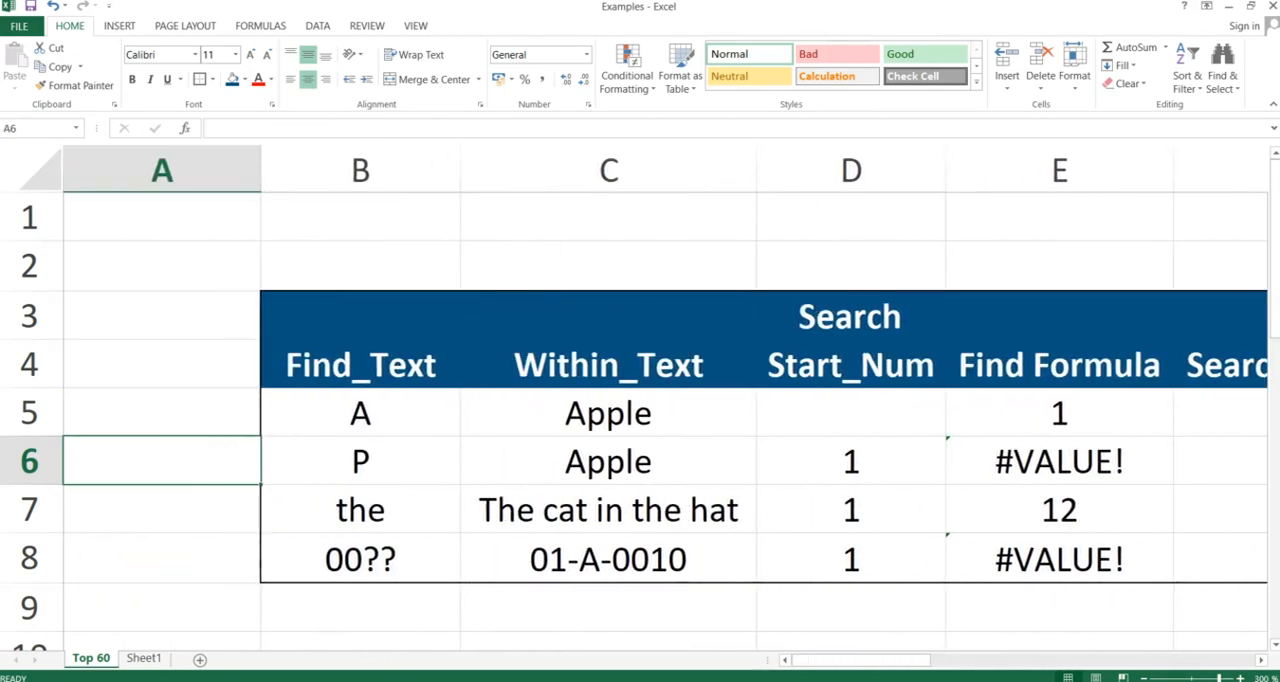
key("Down")
key("Down")
key("Down")
key("Down")
key("Down")
key("Down")
key("Down")
key("Down")
key("Right")
key("Right")
key("Right")
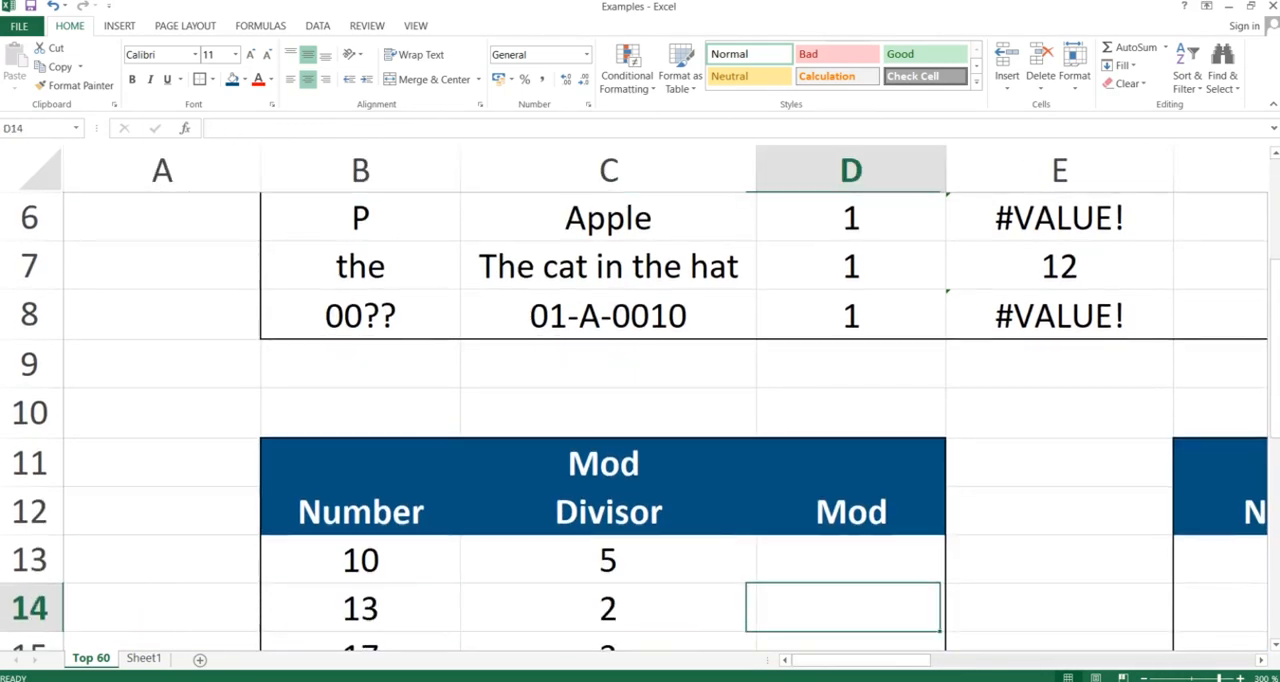
key("Down")
key("Down")
key("Down")
key("Up")
key("Up")
key("Up")
key("Up")
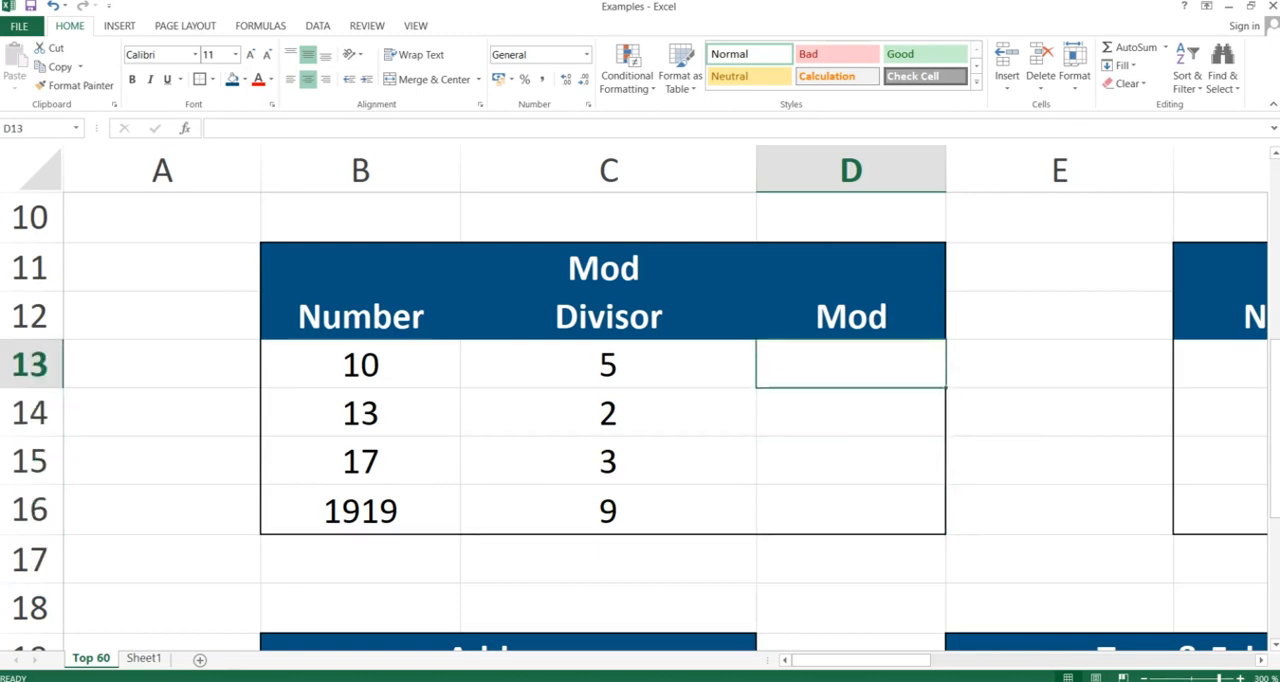
type("=mod")
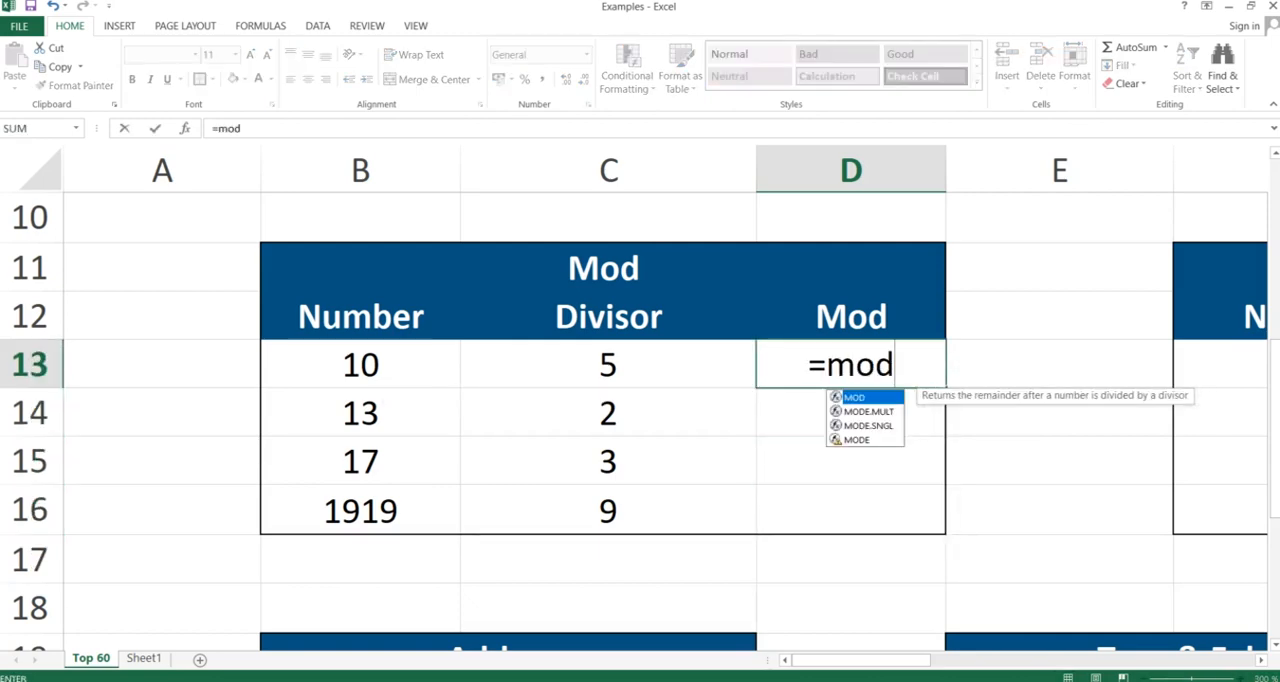
type("(")
key("Left")
key("Left")
key("Left")
key("Right")
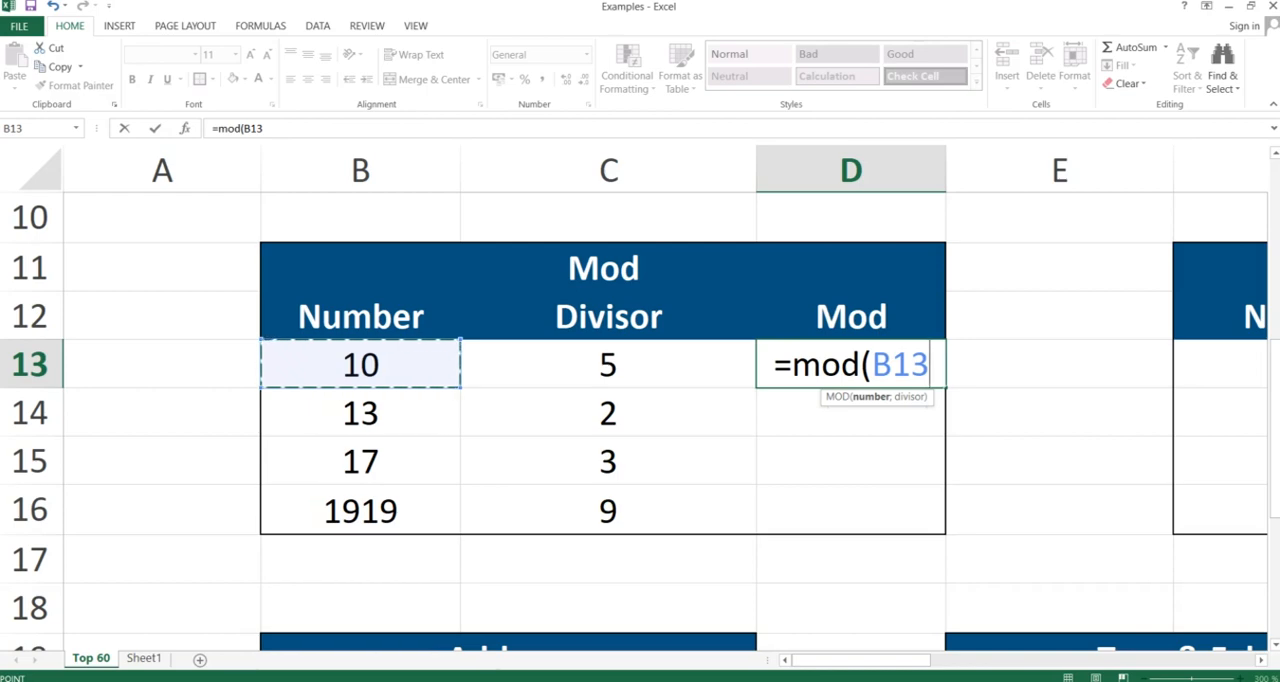
type(";")
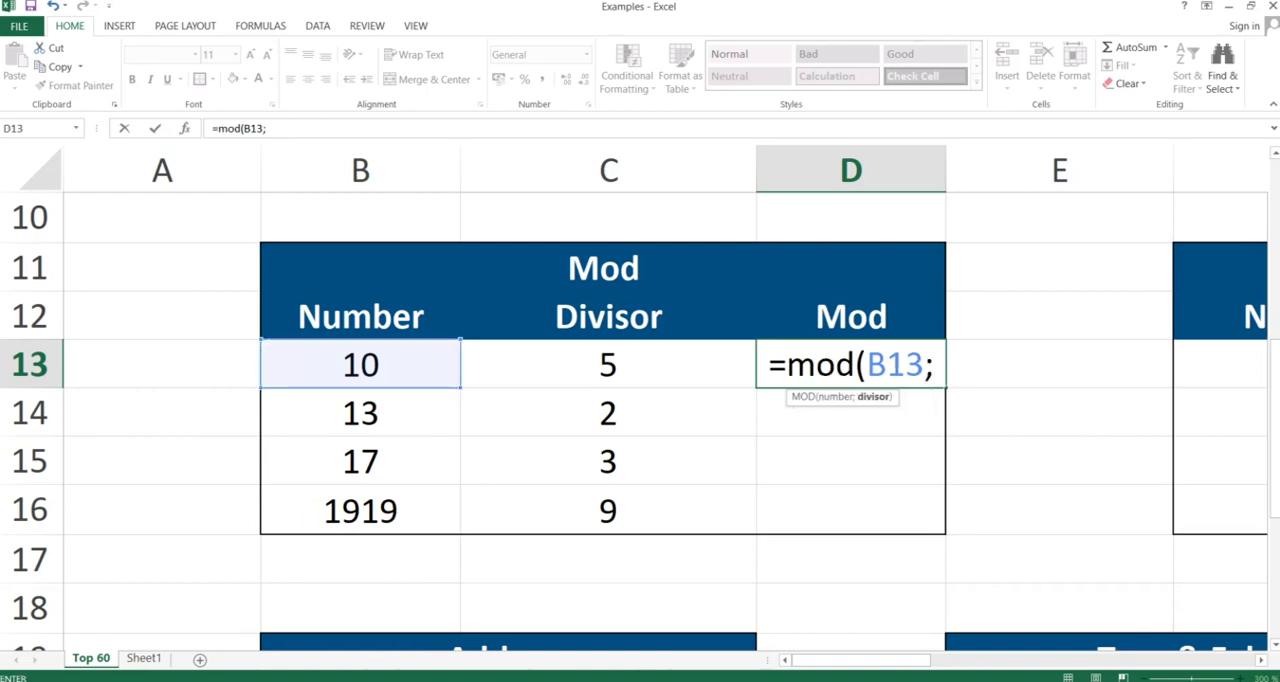
key("Left")
key("Left")
key("Right")
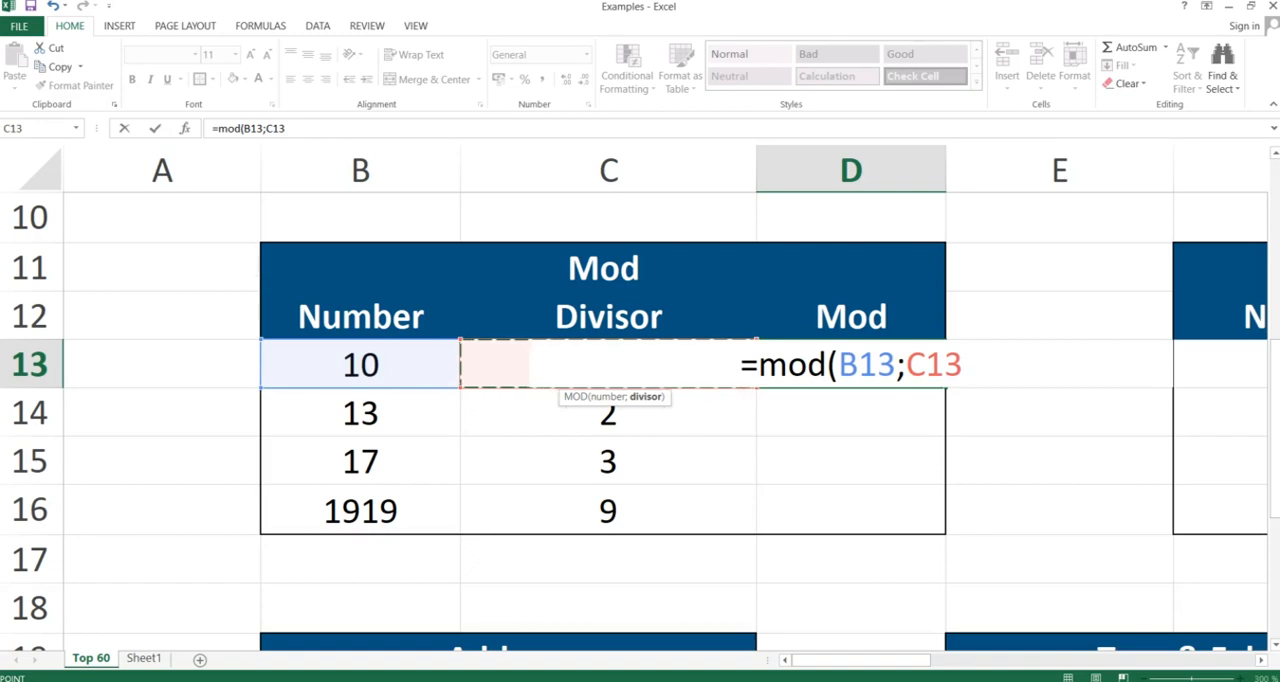
type(")")
key("Return")
key("Up")
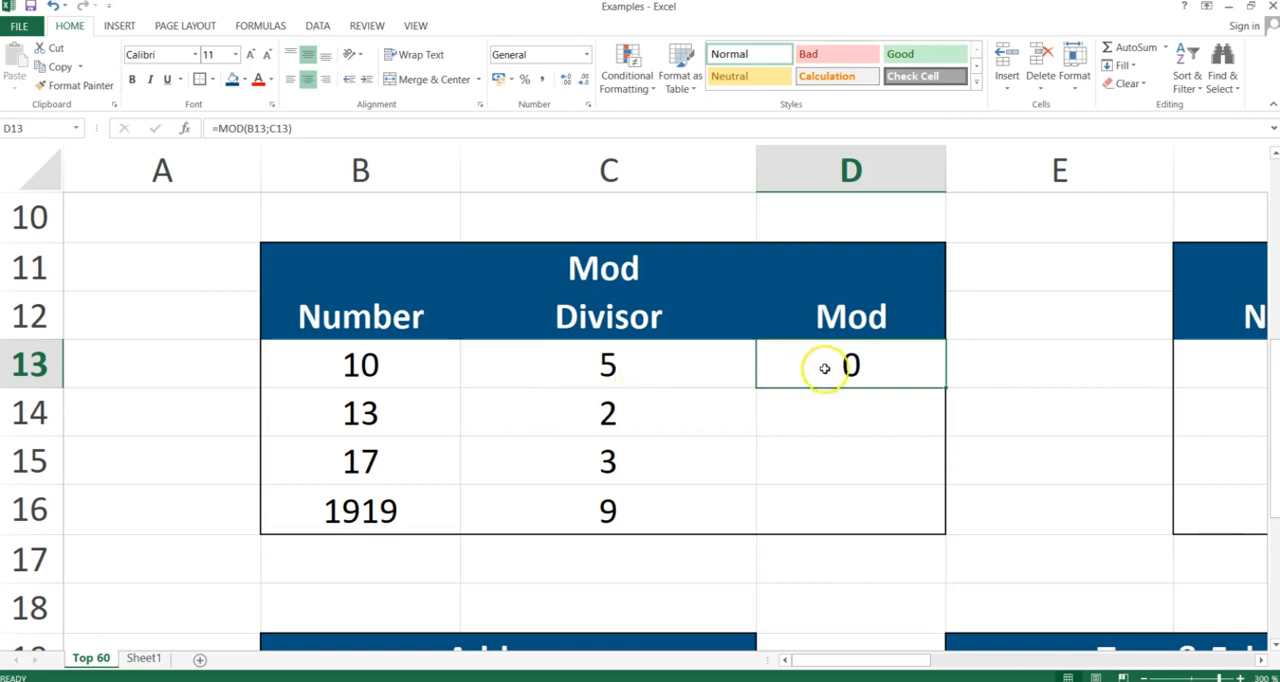
Copy the MOD formula from D13 to D14 with Paste Special as formulas only, and inspect the references in D14
key("ctrl+c")
key("shift+Down")
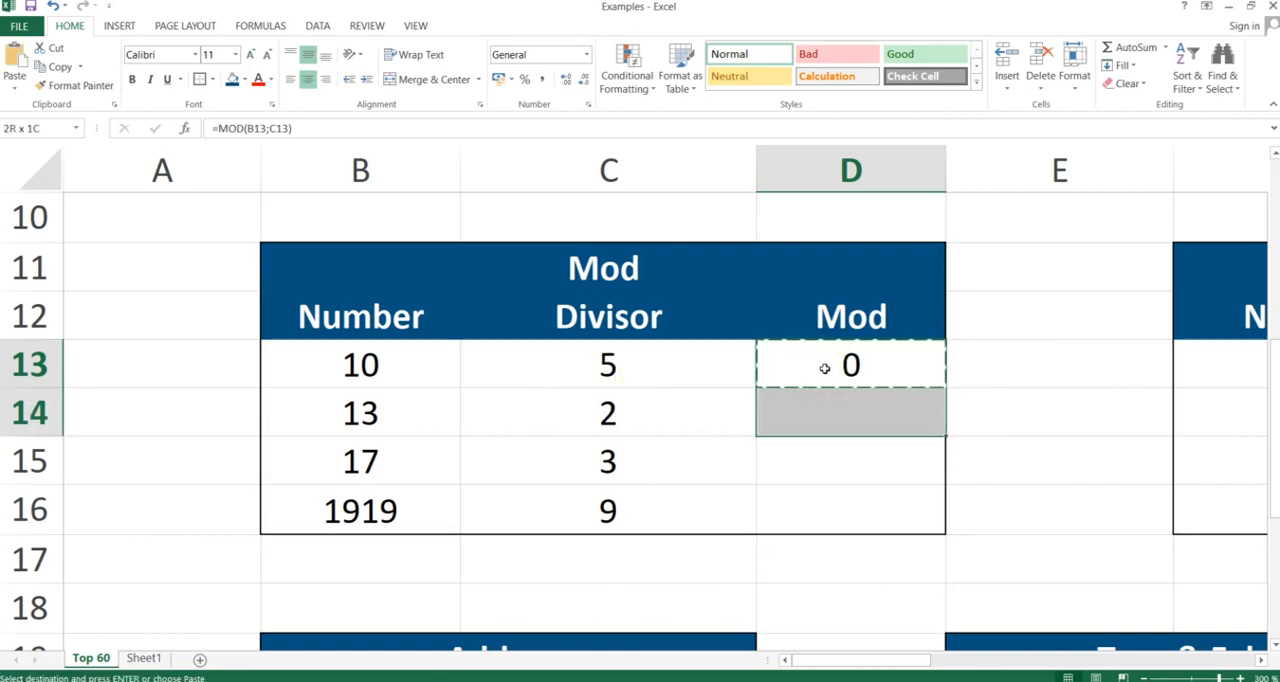
key("ctrl+alt+v")
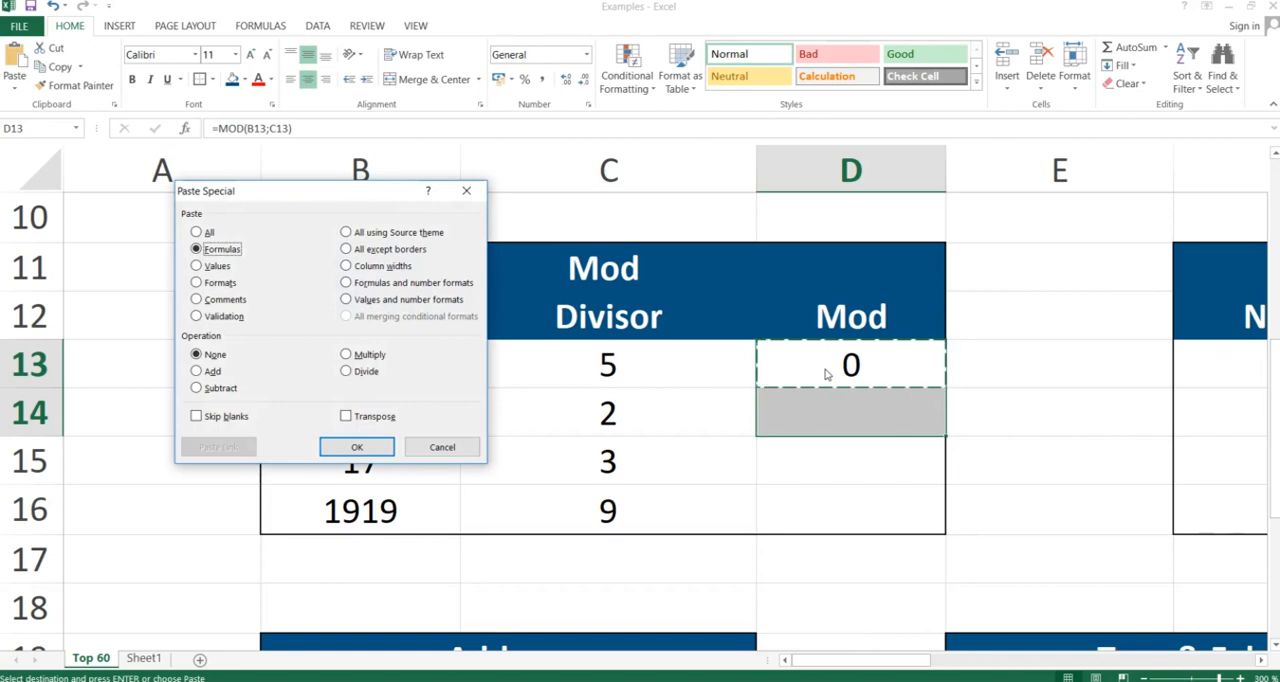
key("Return")
key("Down")
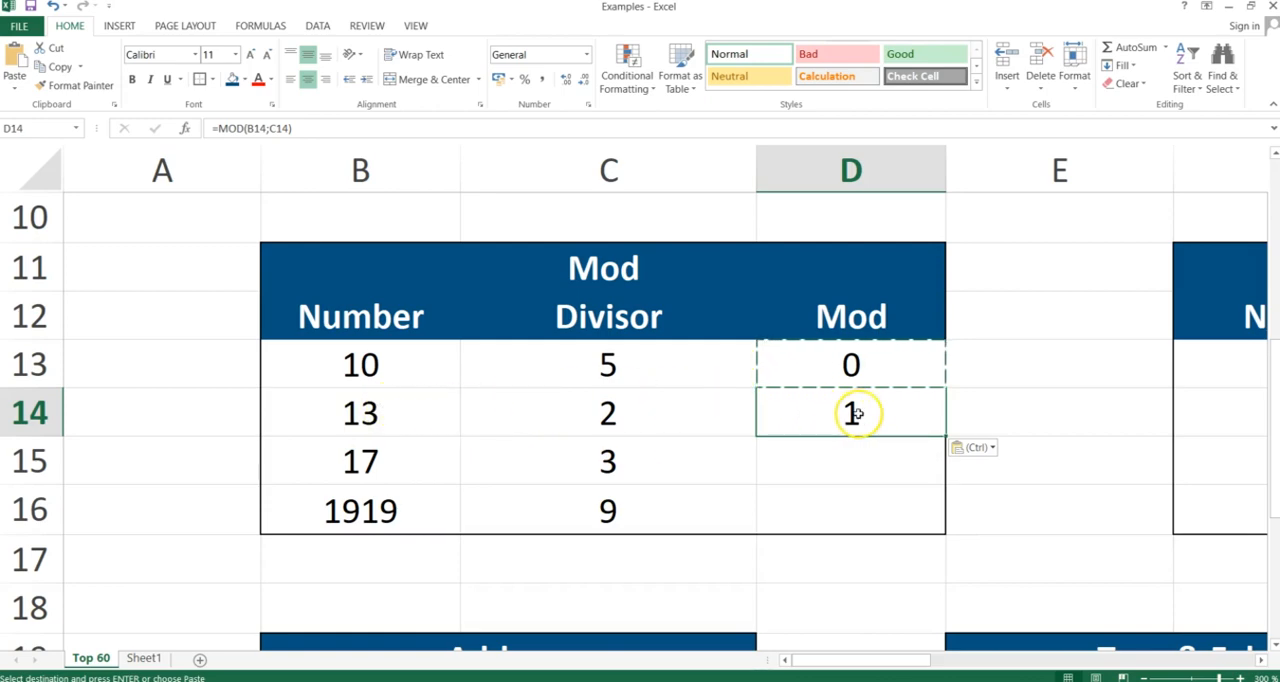
double_click(857, 414)
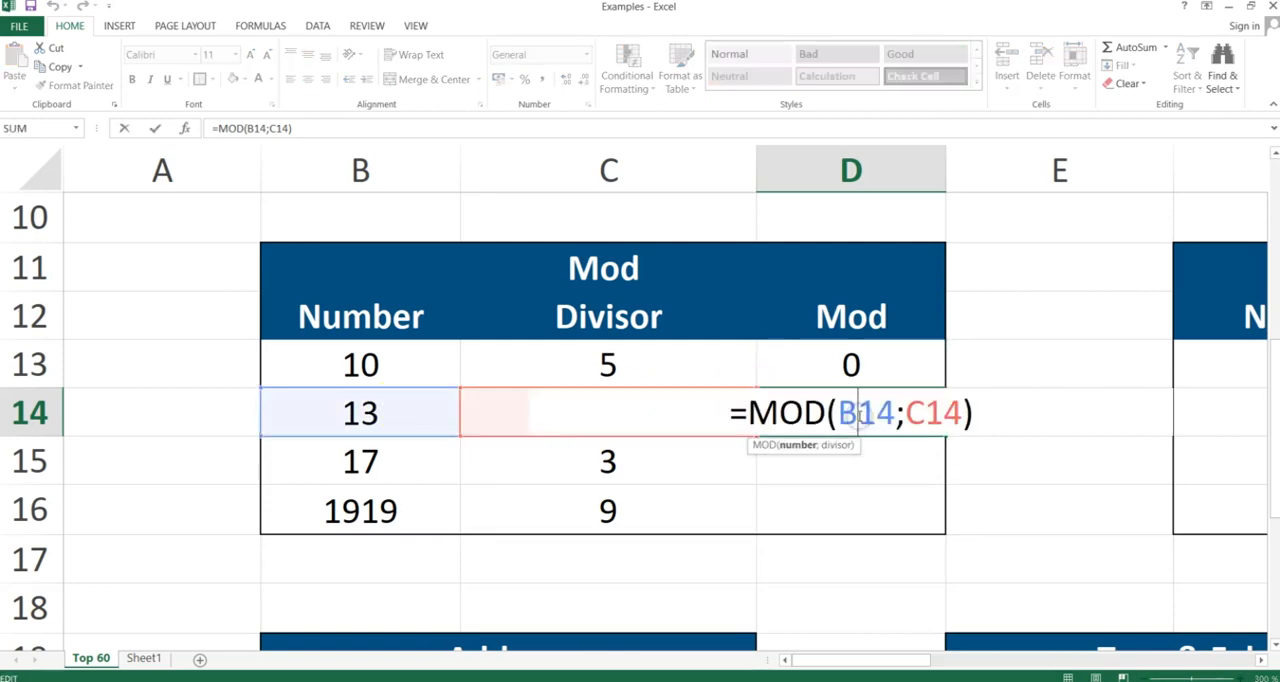
key("Return")
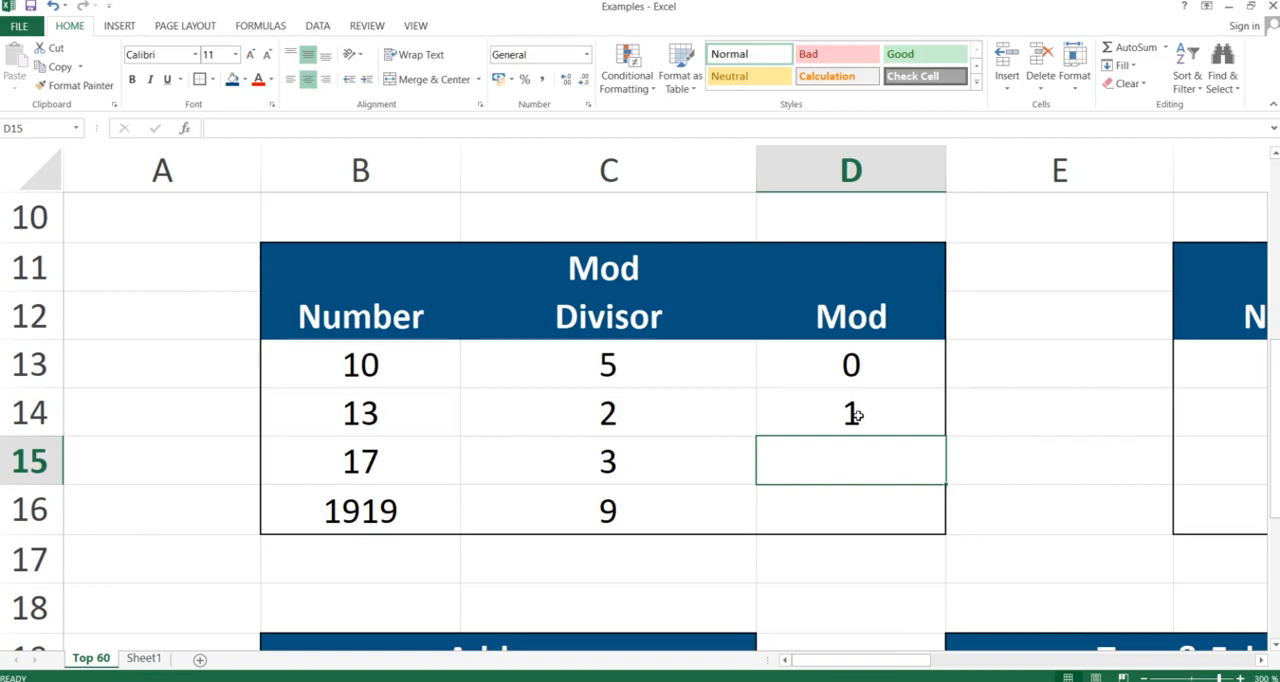
Copy the MOD formula from D14 down to D16 with Paste Special as formulas only, and check D15 and D16
left_click(857, 414)
key("ctrl+c")
key("shift+Down")
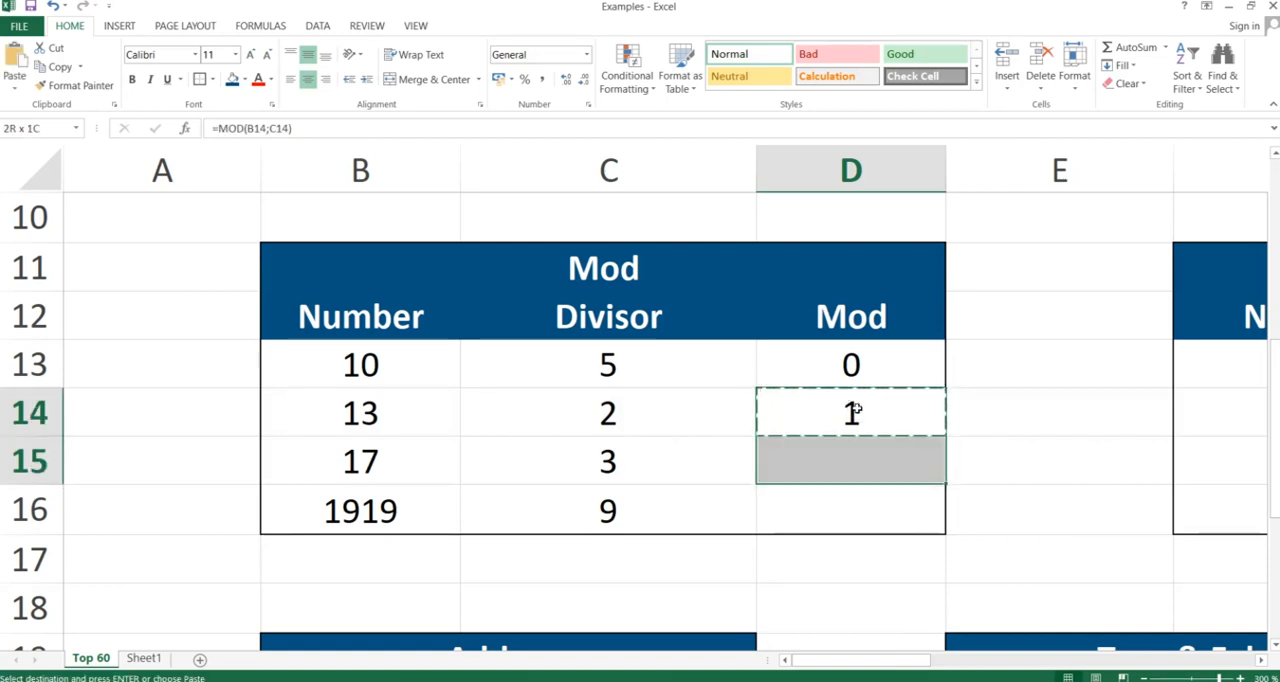
key("shift+Down")
key("ctrl+alt+v")
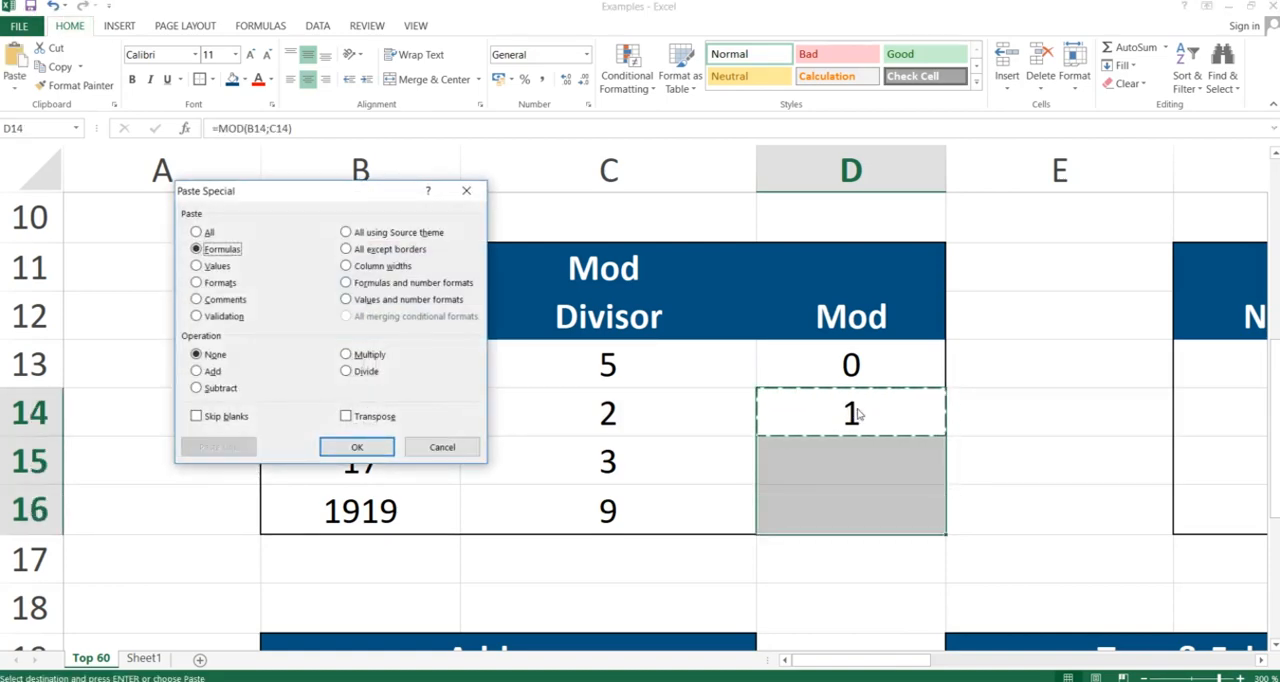
key("Return")
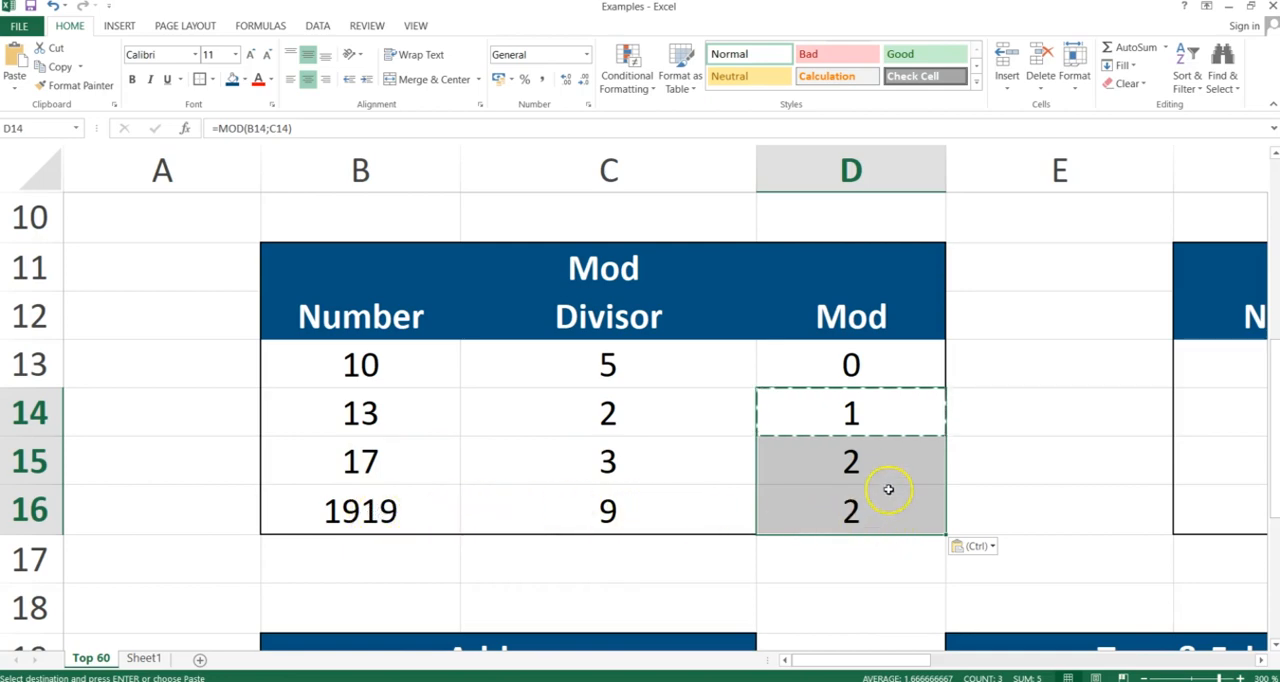
left_click(866, 459)
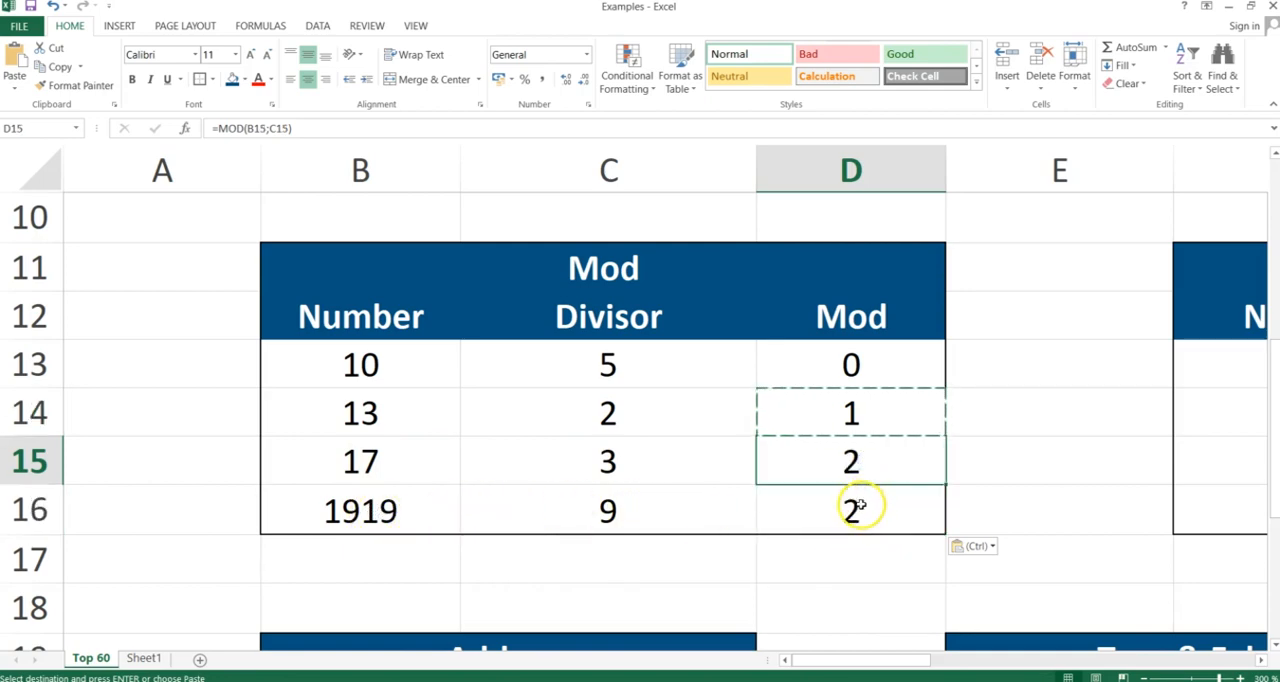
left_click(861, 505)
Switch to the PowerPoint slide show and advance to the Mround slide
key("alt+Tab")
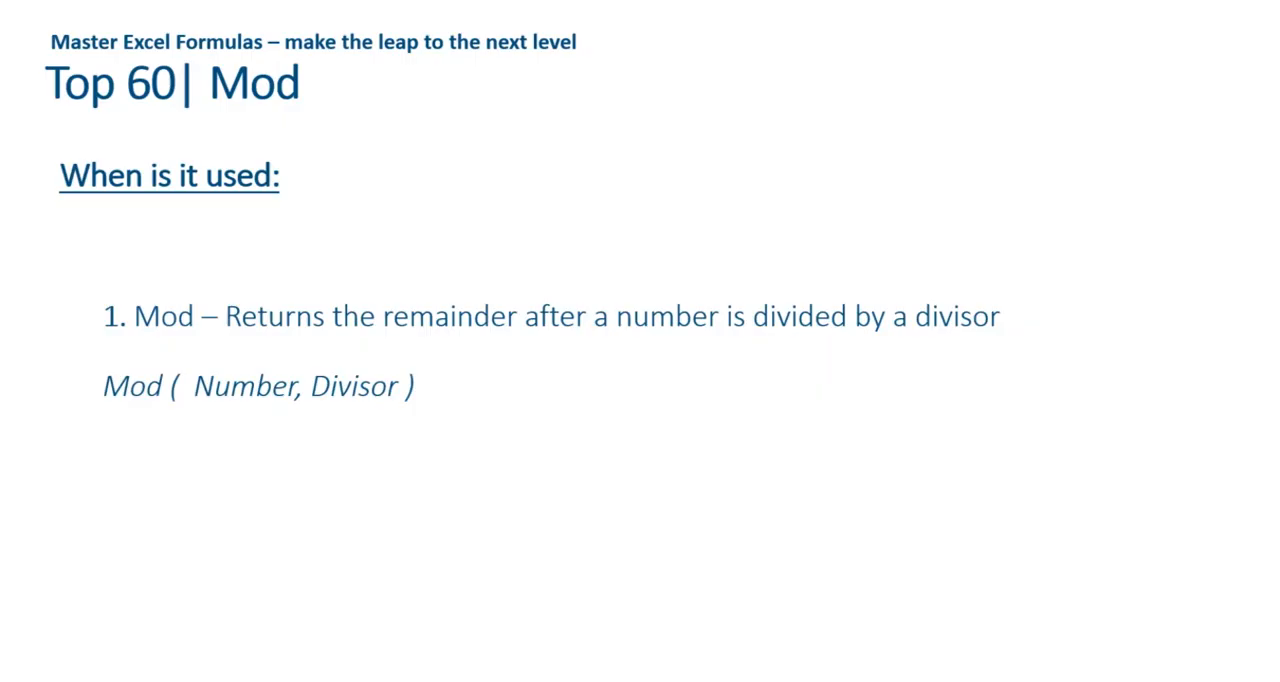
key("Right")
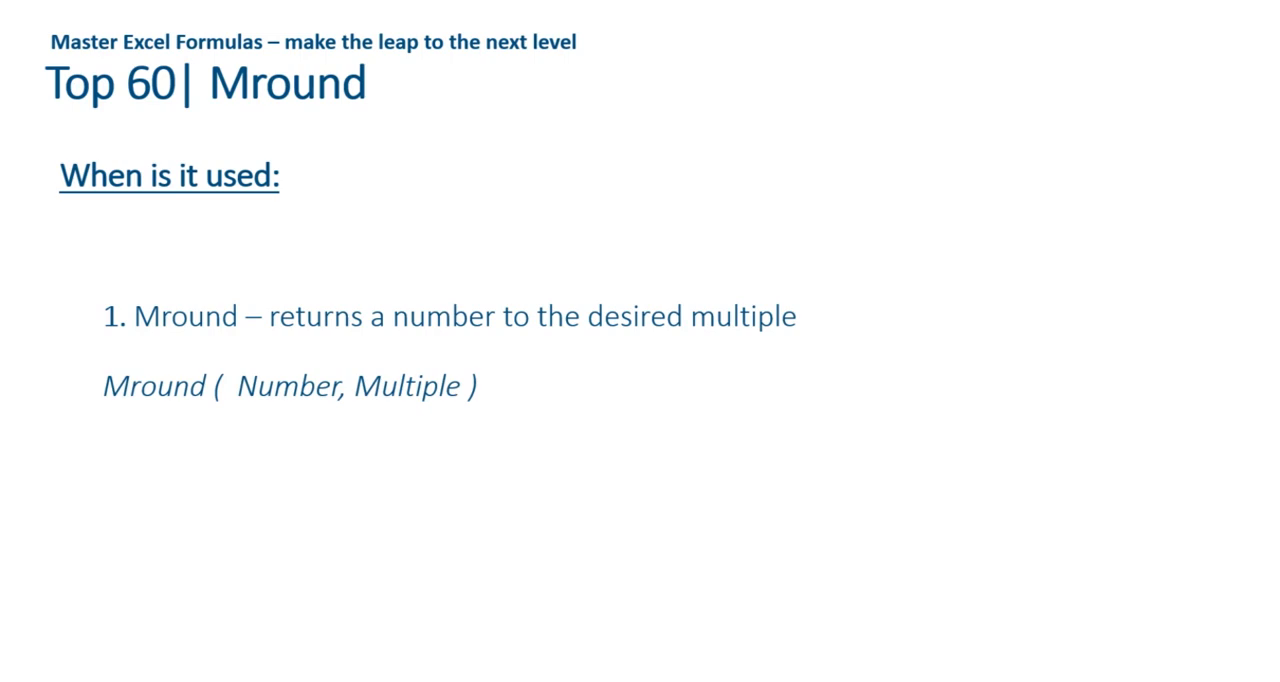
Switch back to the Excel workbook and go to cell H13, the first Result cell of the Mround table
key("alt+Tab")
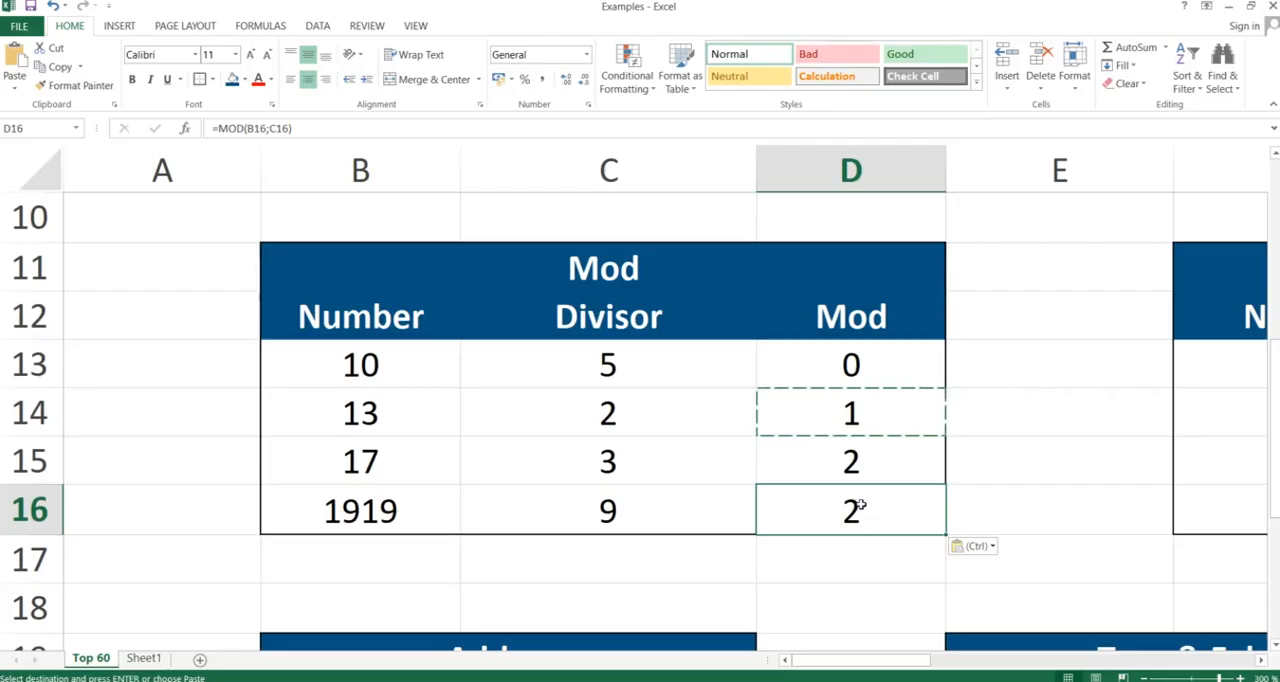
key("Right")
key("Right")
key("Right")
key("Right")
key("Up")
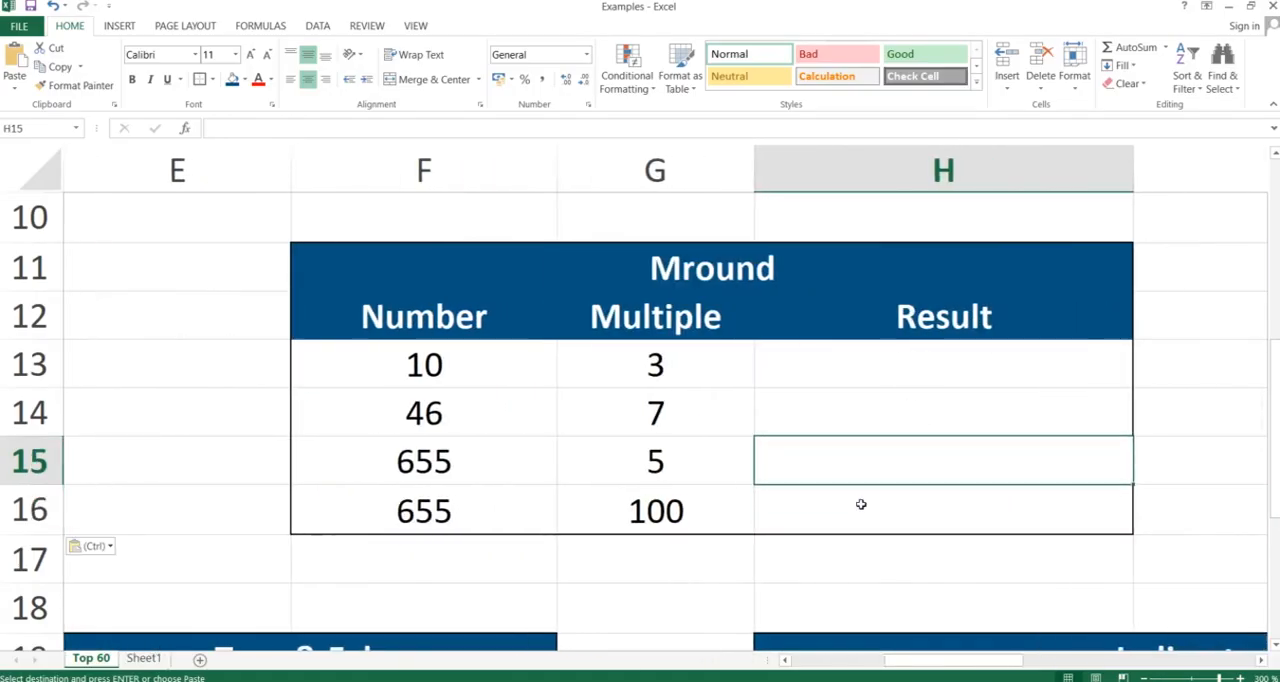
key("Up")
key("Up")
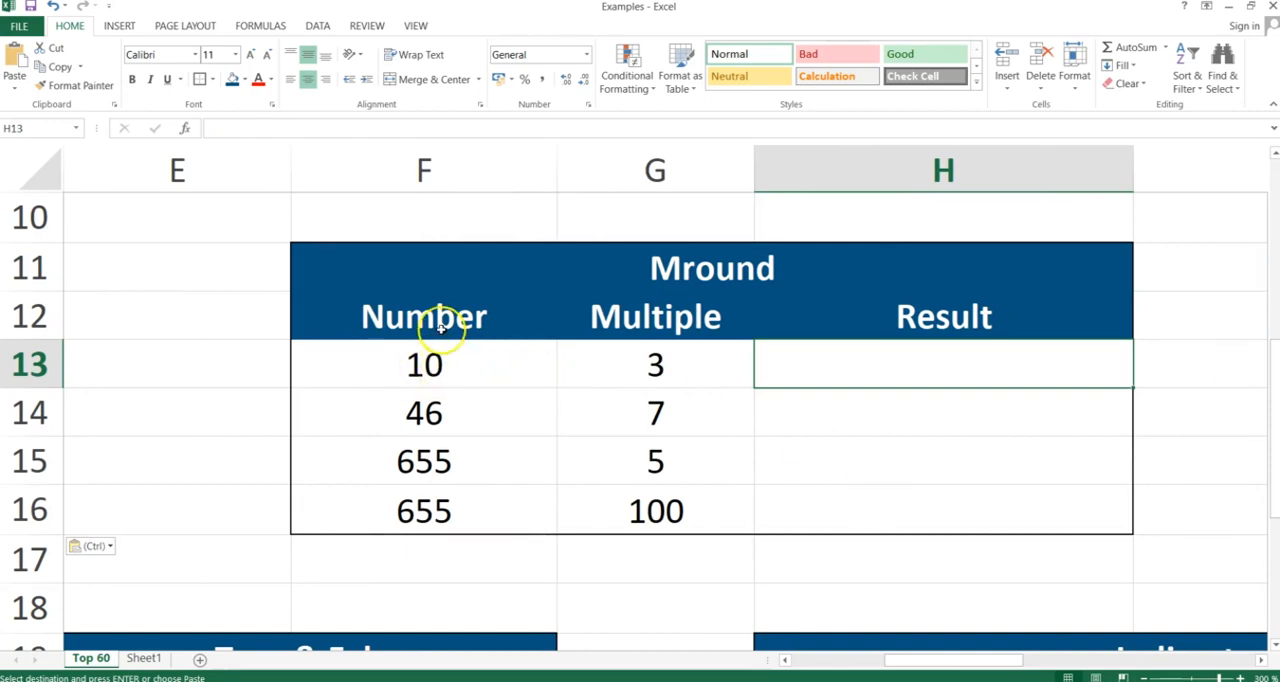
Enter =MROUND(F13;G13) in cell H13 and check the result against the number in F13
type("=")
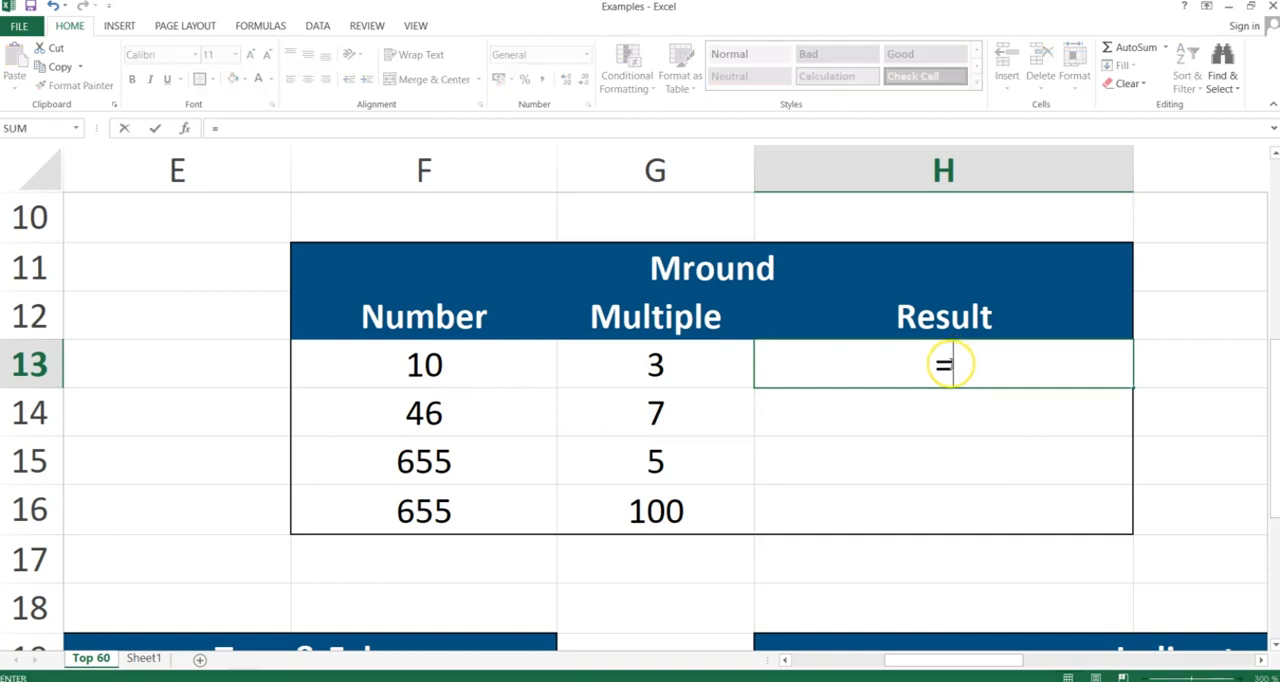
type("mround(")
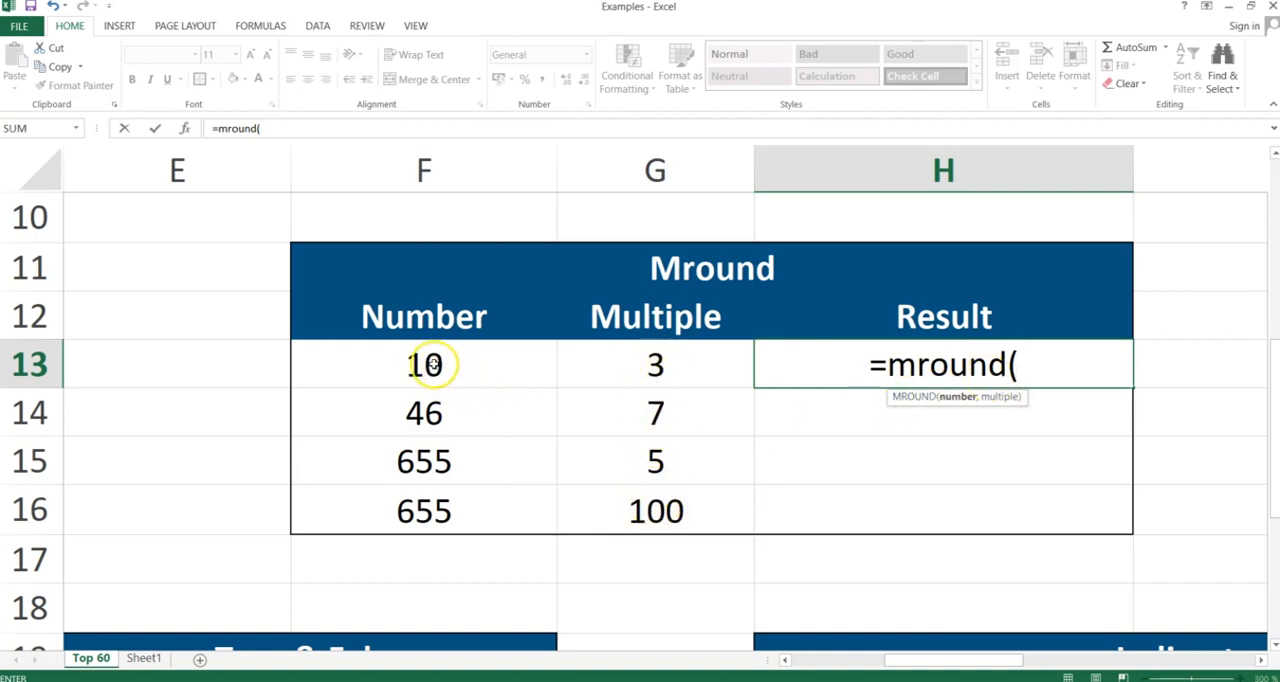
left_click(425, 365)
type(";")
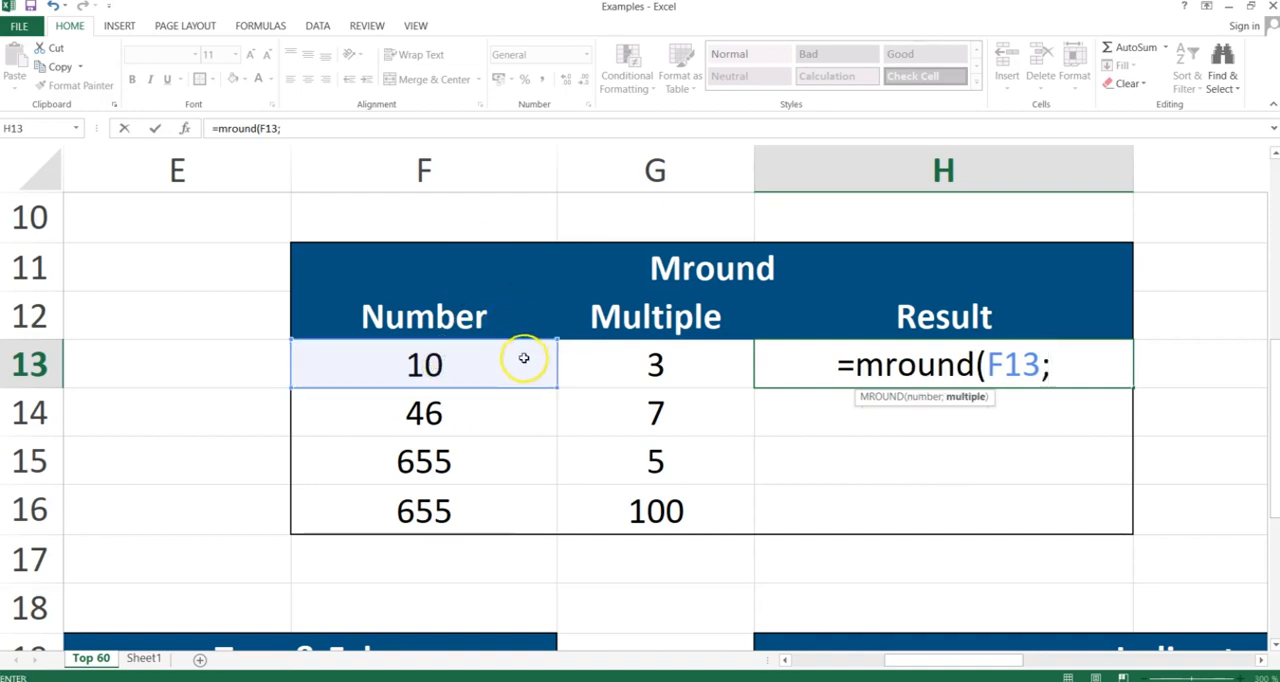
left_click(641, 371)
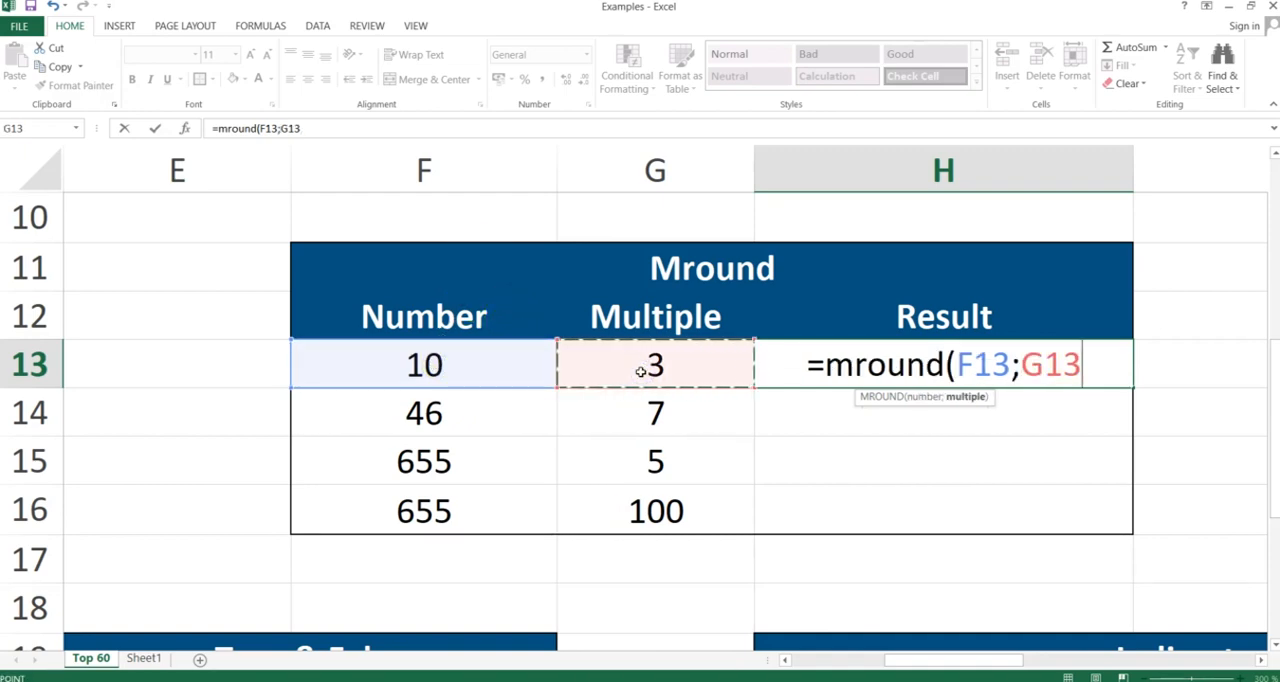
type(")")
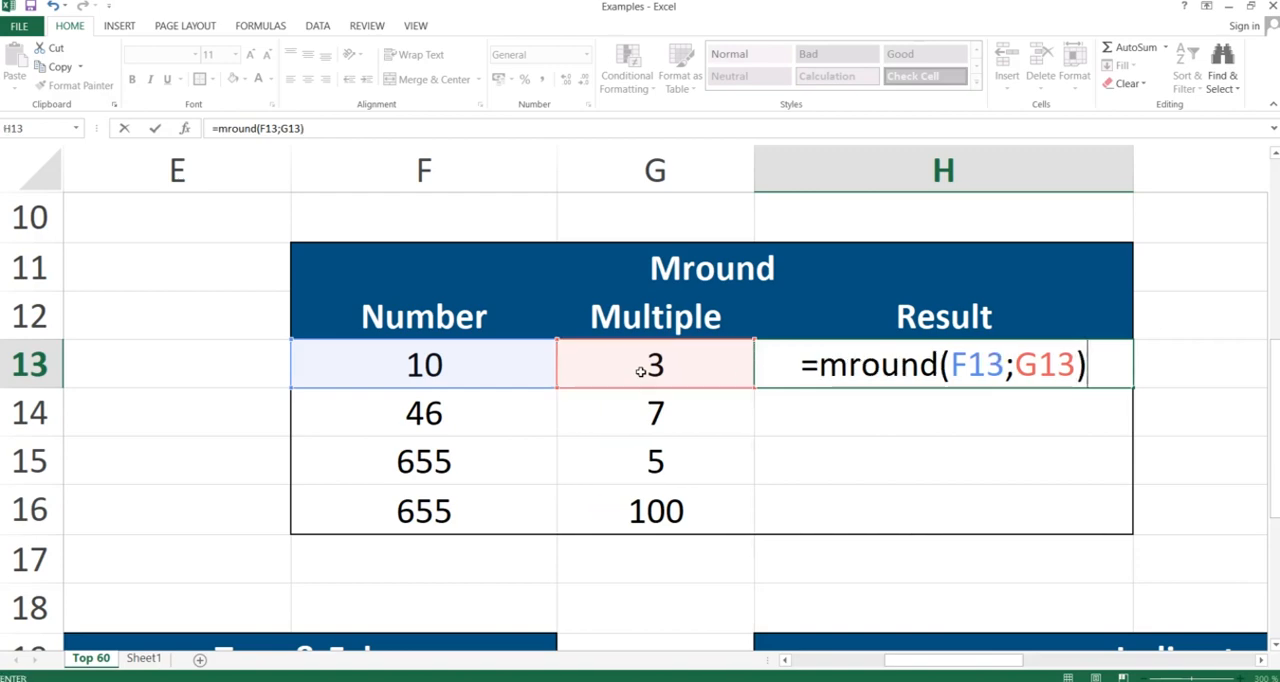
key("Return")
key("Up")
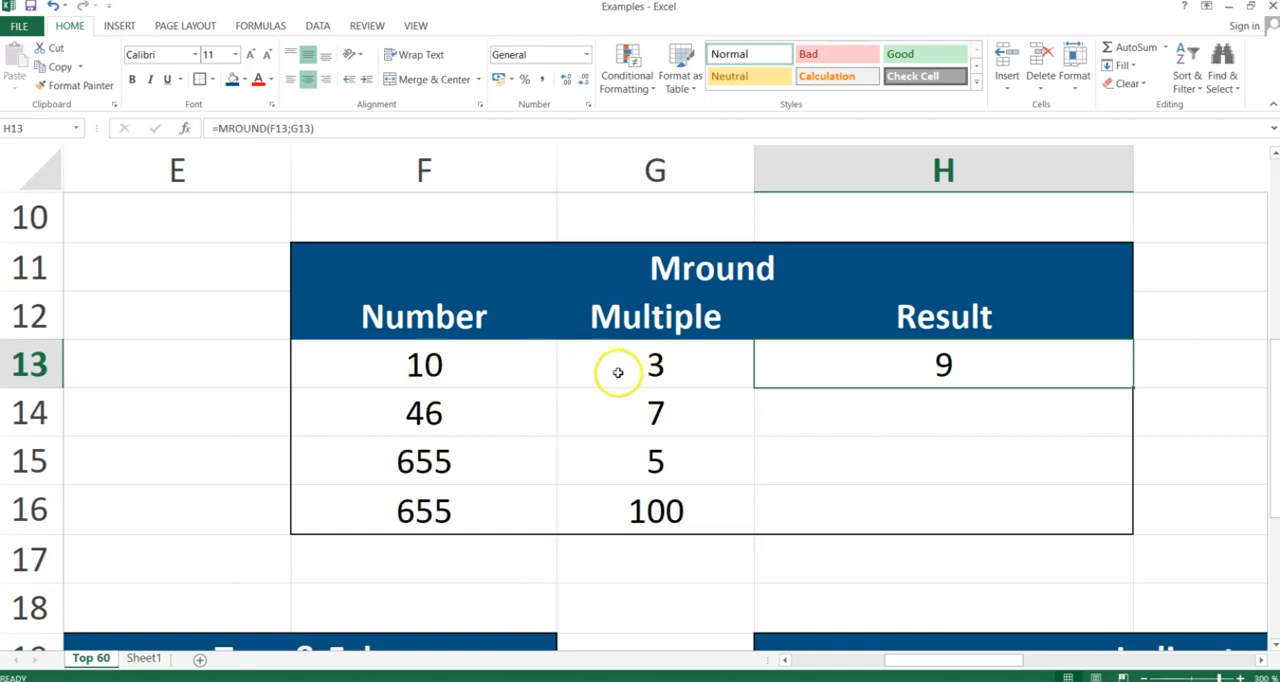
left_click(421, 367)
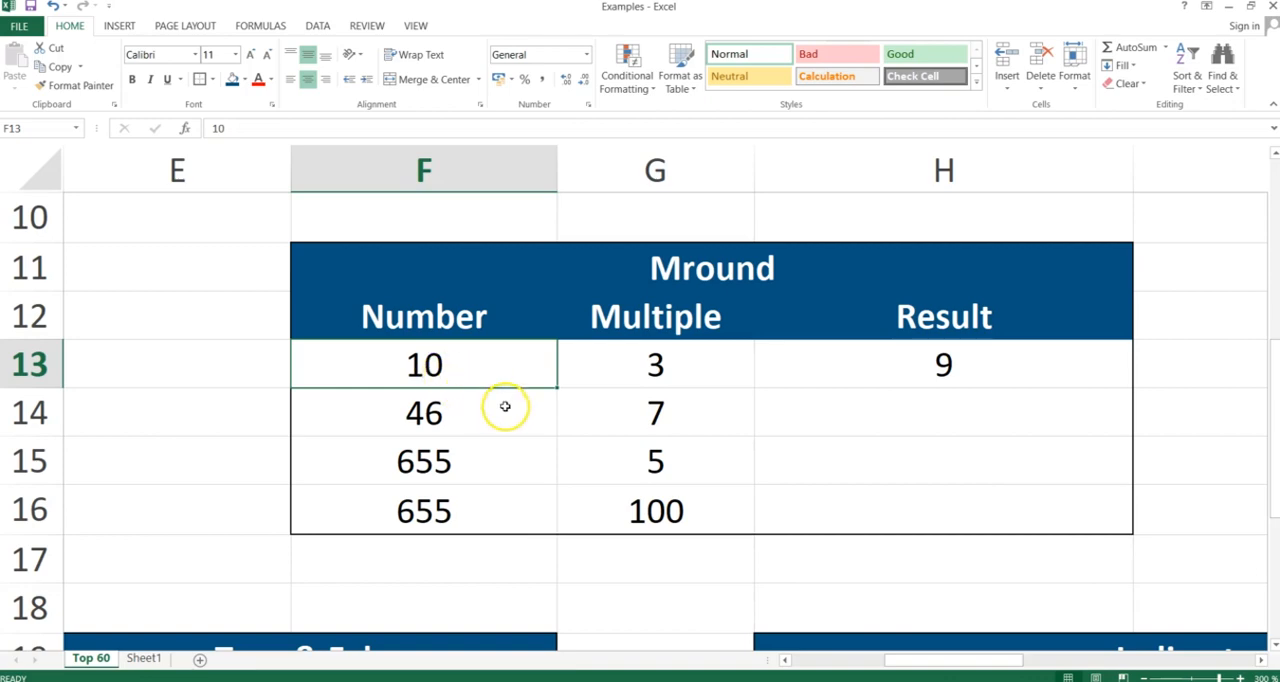
Copy the MROUND formula from H13 down to H16 with Paste Special, and inspect the formula in H14
left_click(952, 367)
key("ctrl+c")
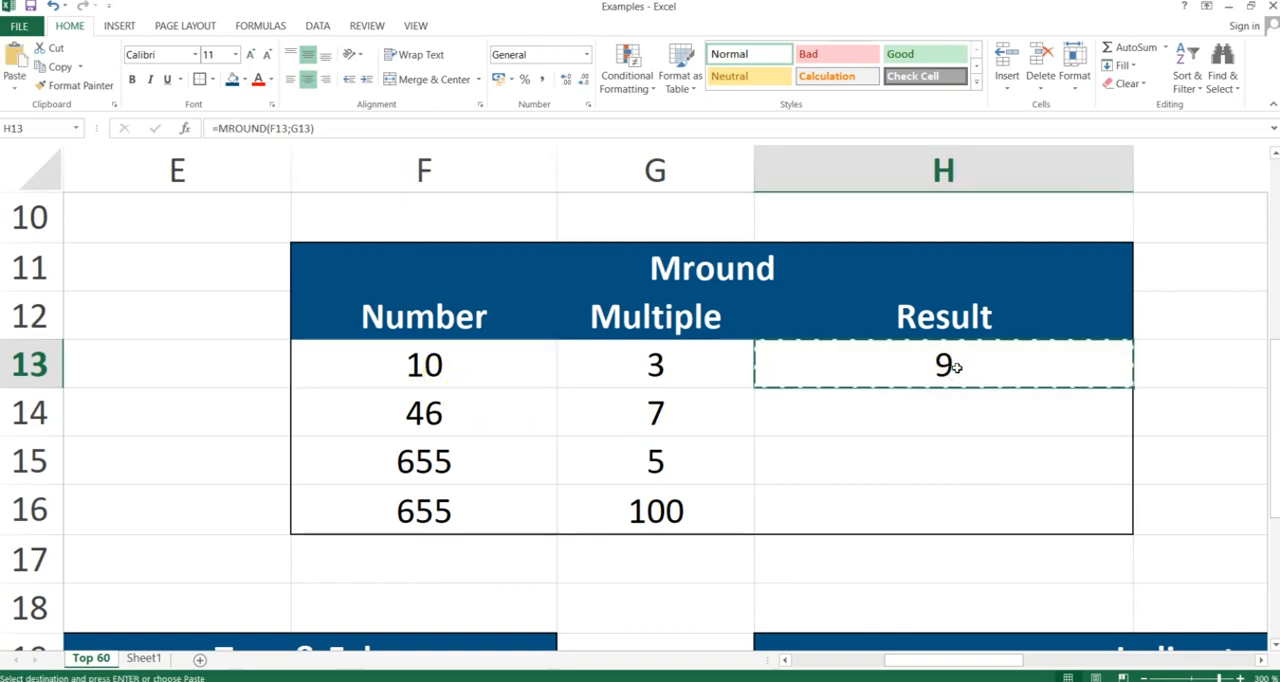
left_click_drag(952, 367, 955, 368)
key("shift+Down")
key("shift+Down")
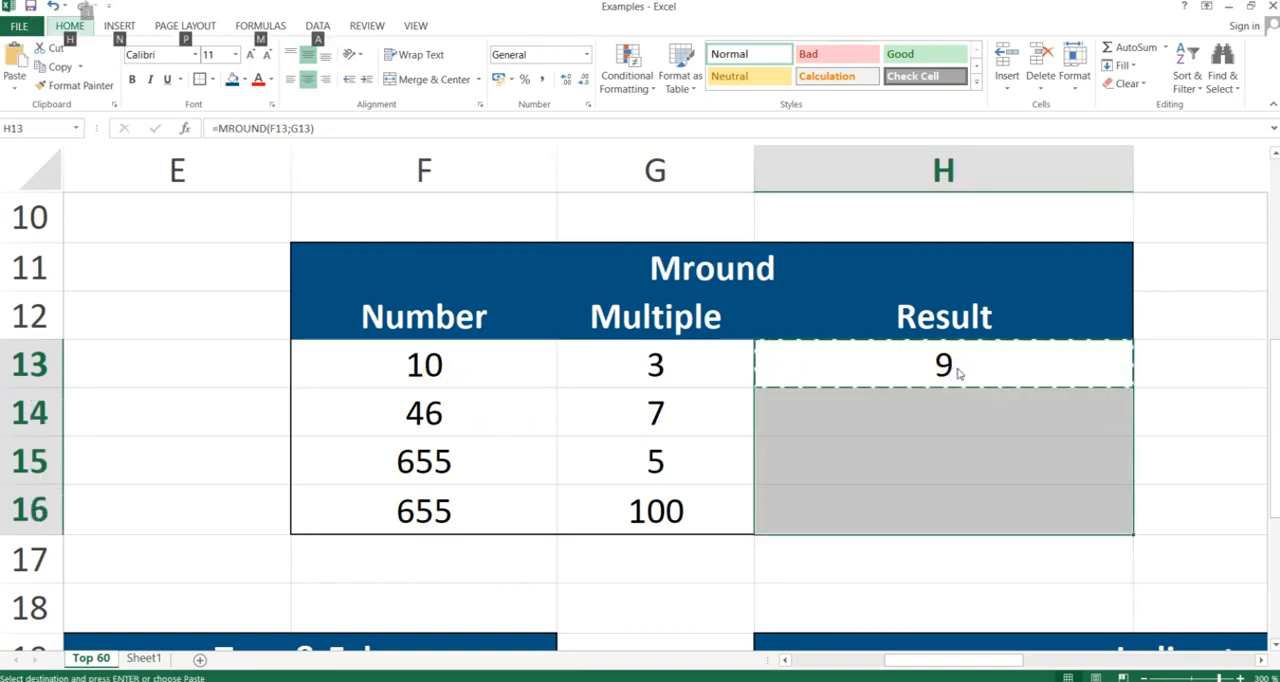
key("ctrl+alt+v")
key("Return")
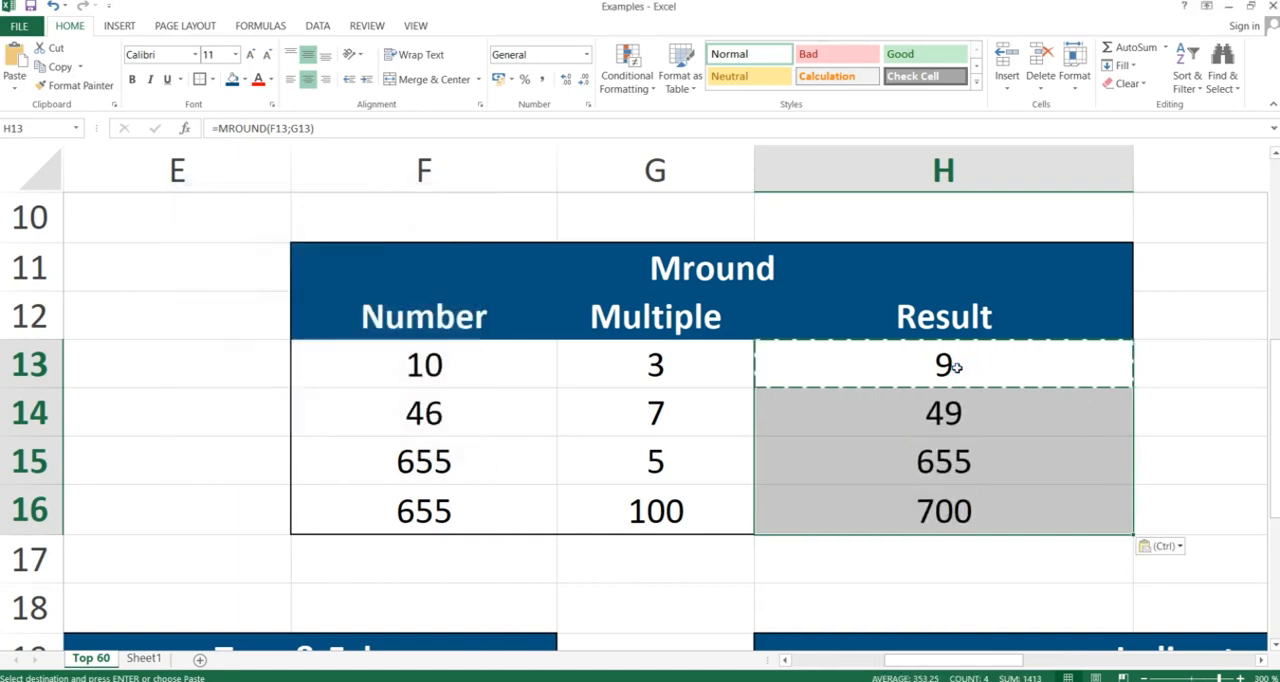
left_click(957, 421)
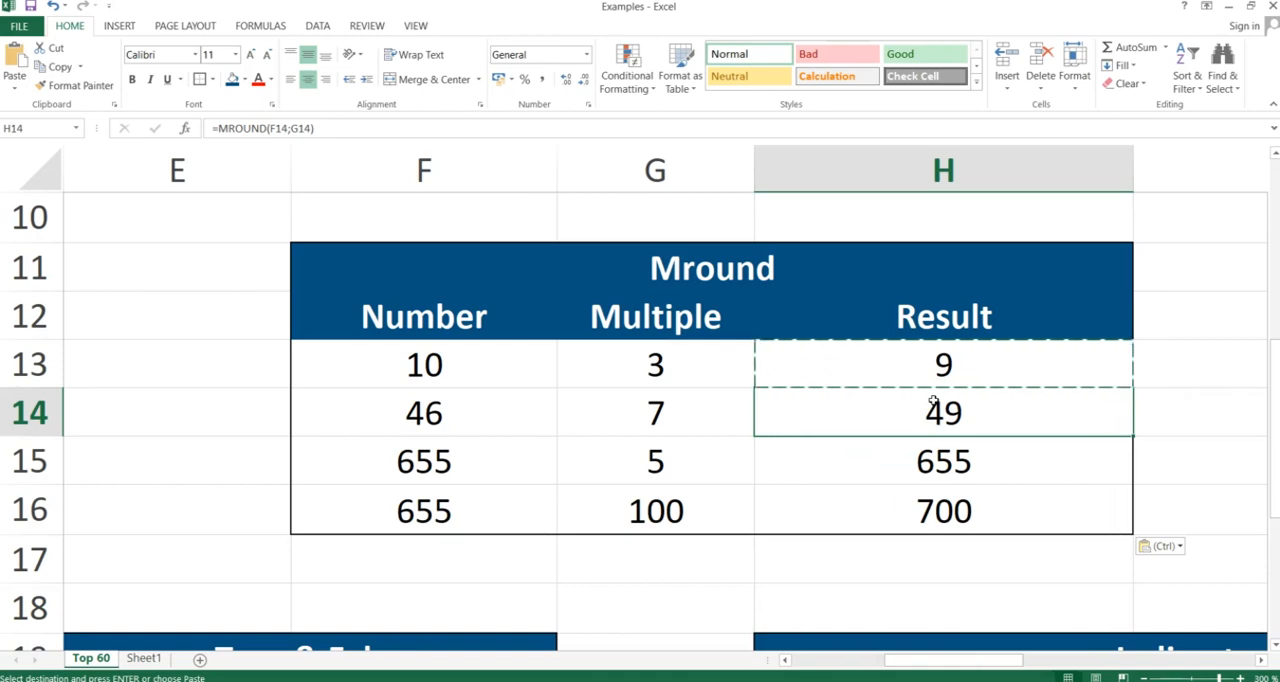
Switch to the PowerPoint slide show showing the Mround slide
key("alt+Tab")
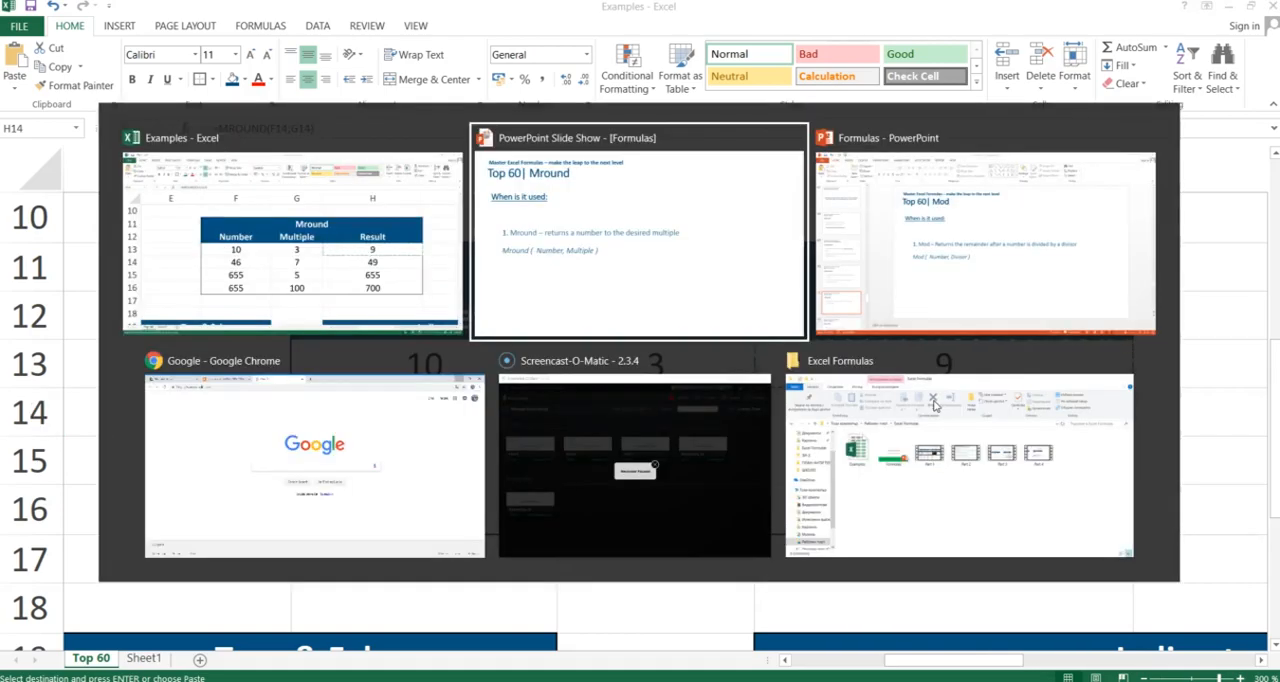
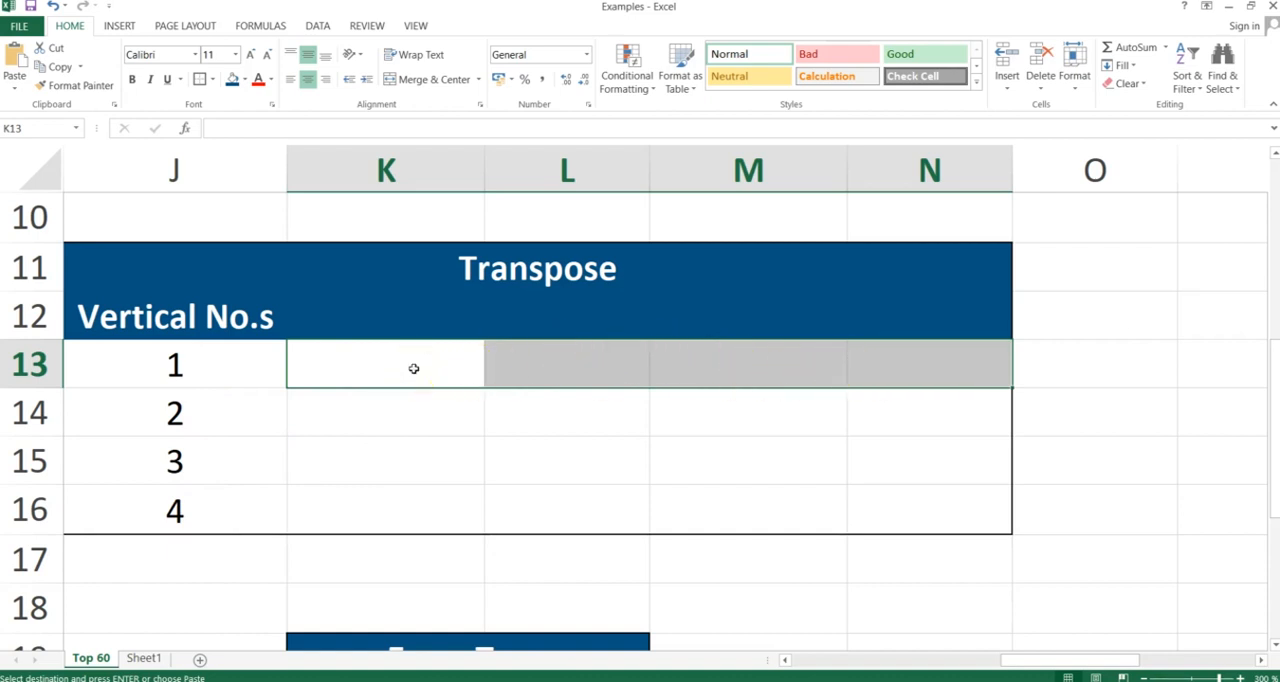
Enter the array formula =TRANSPOSE(J13:J16) across cells K13:N13 and inspect the formula in K13
type("=tra")
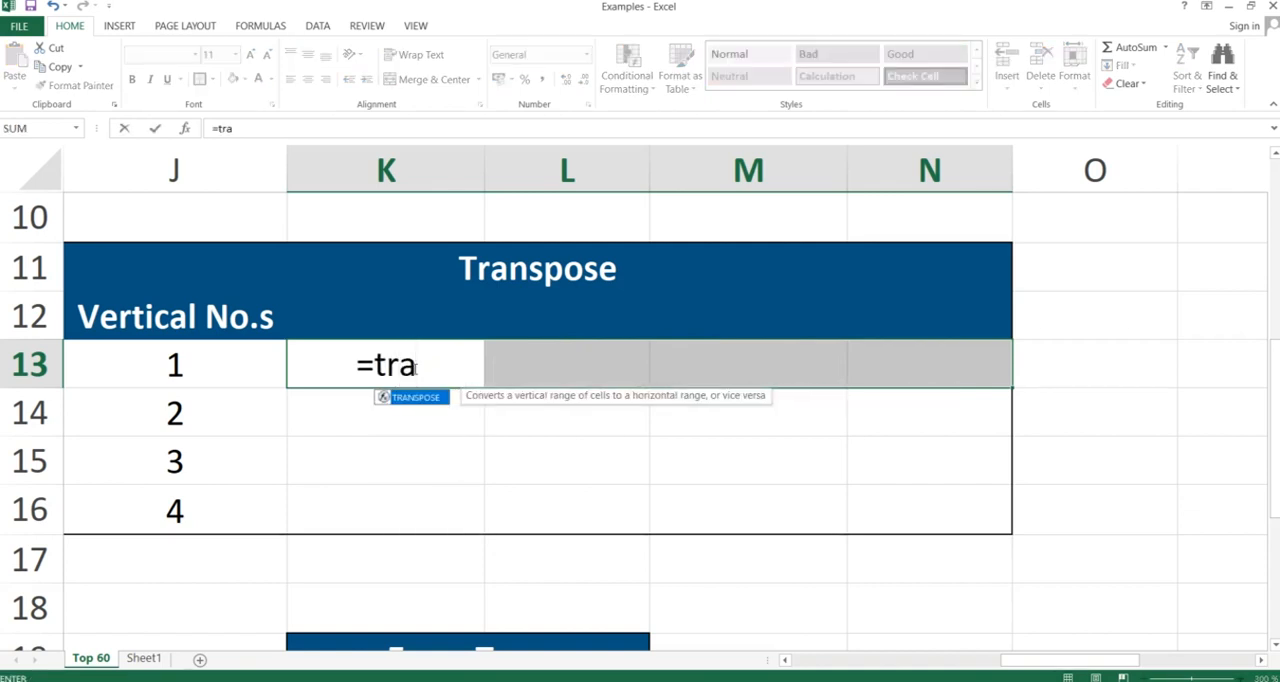
type("nspose")
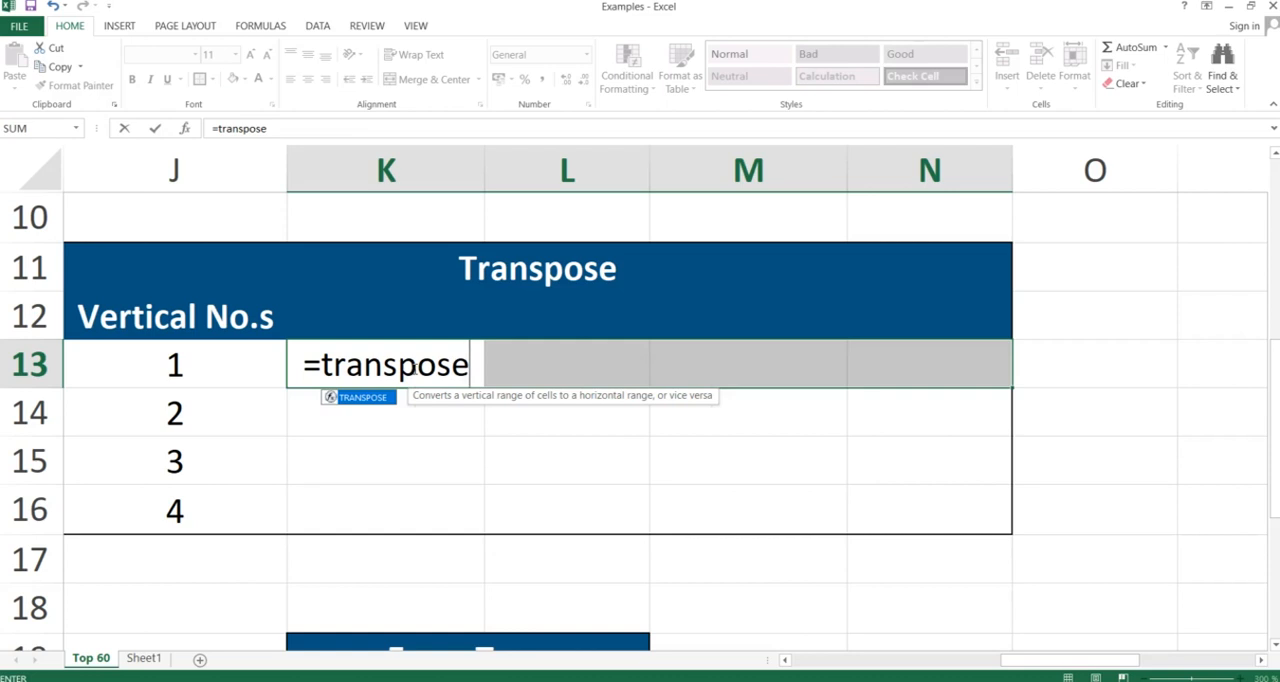
type("(")
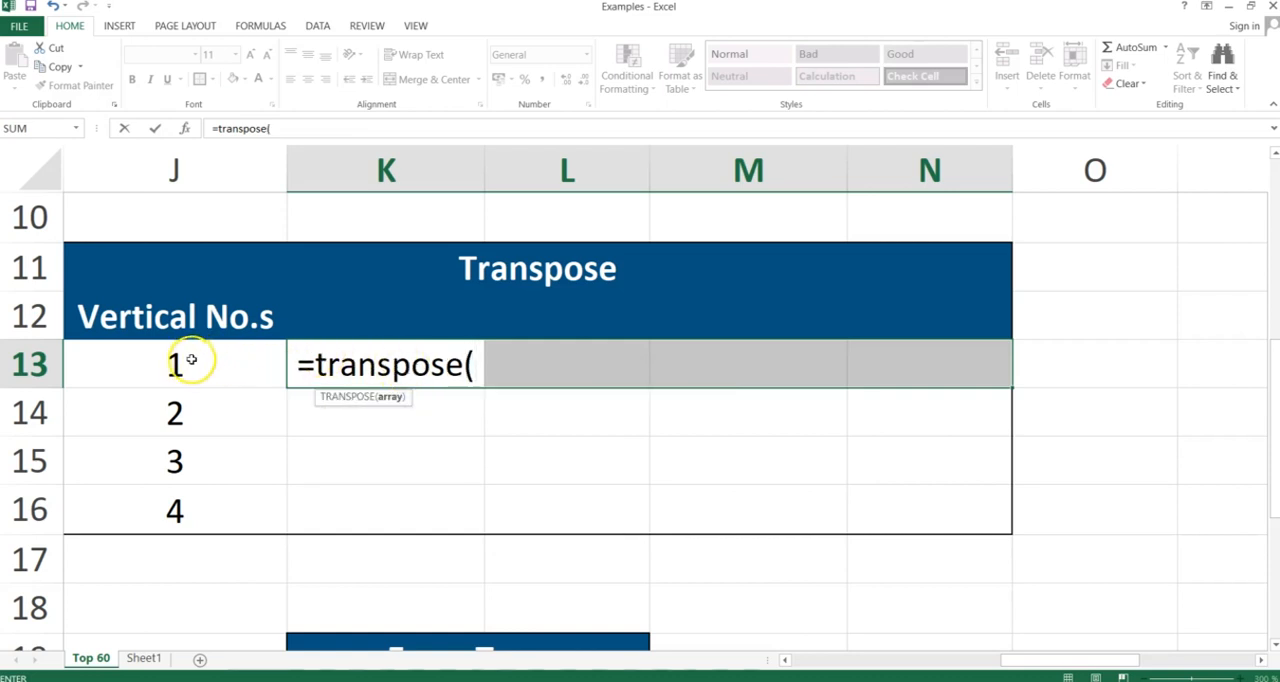
left_click_drag(190, 360, 190, 498)
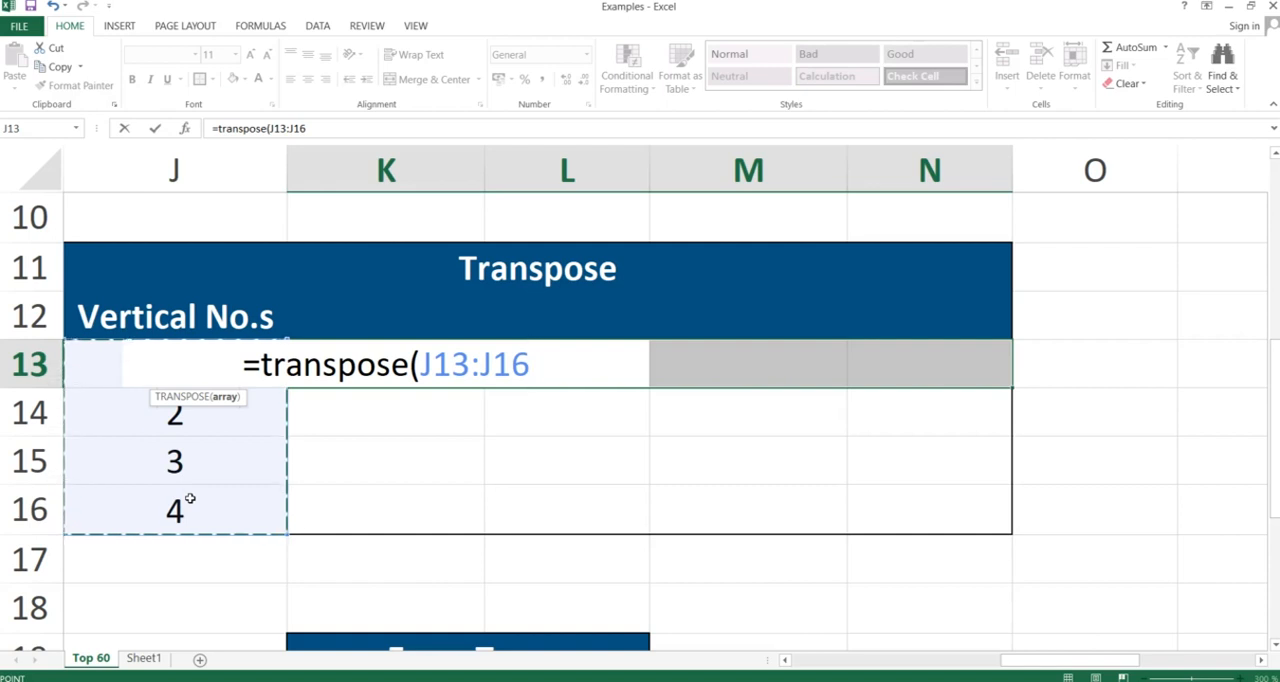
type(")")
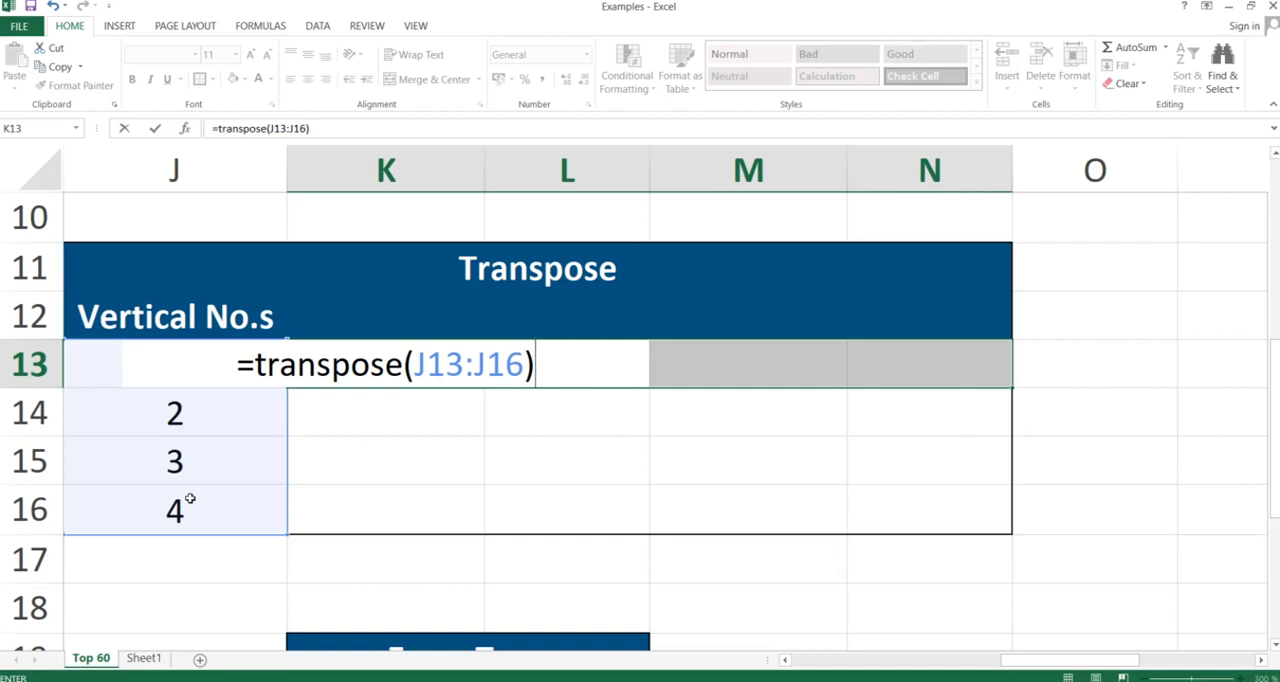
key("ctrl+shift+Return")
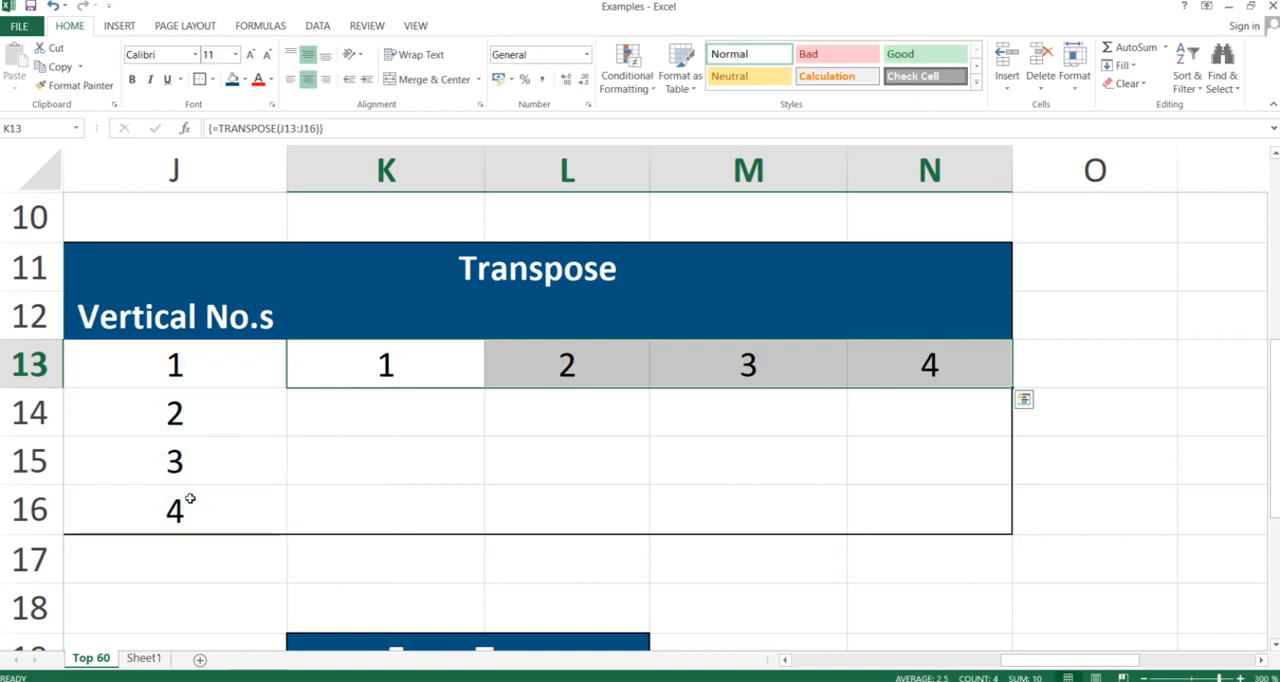
left_click(375, 372)
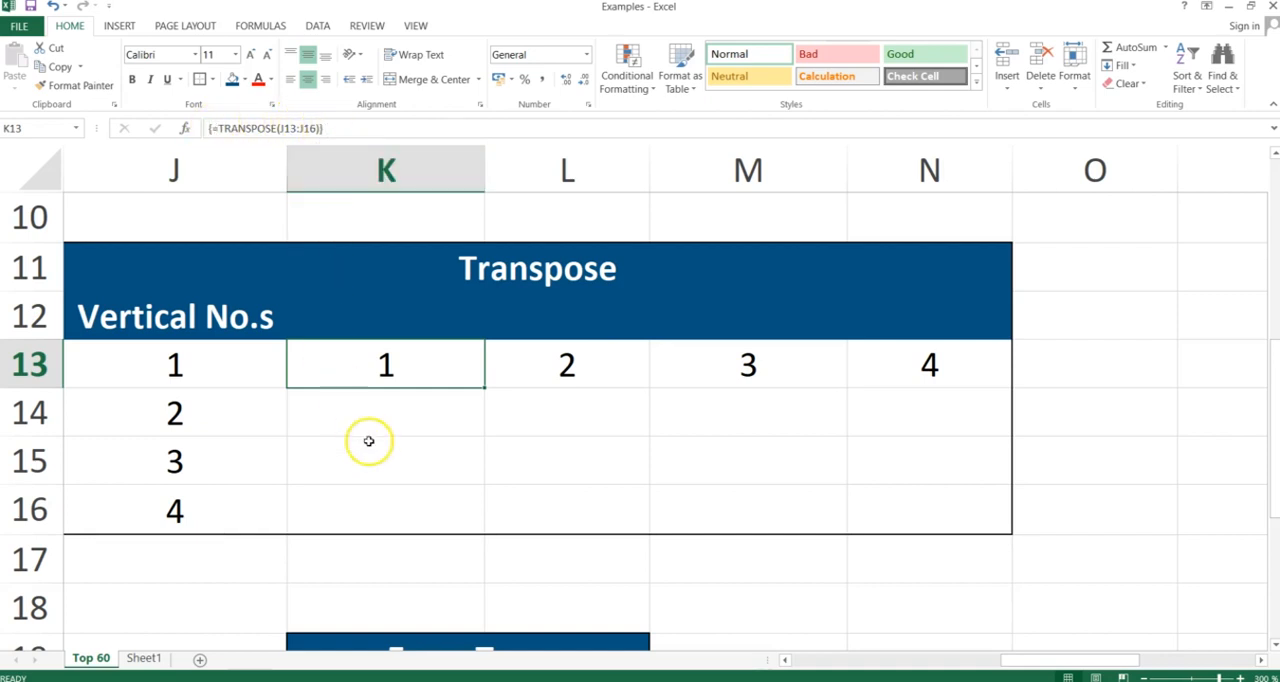
Switch to the PowerPoint slide show and advance to the Address slide
key("alt+Tab")
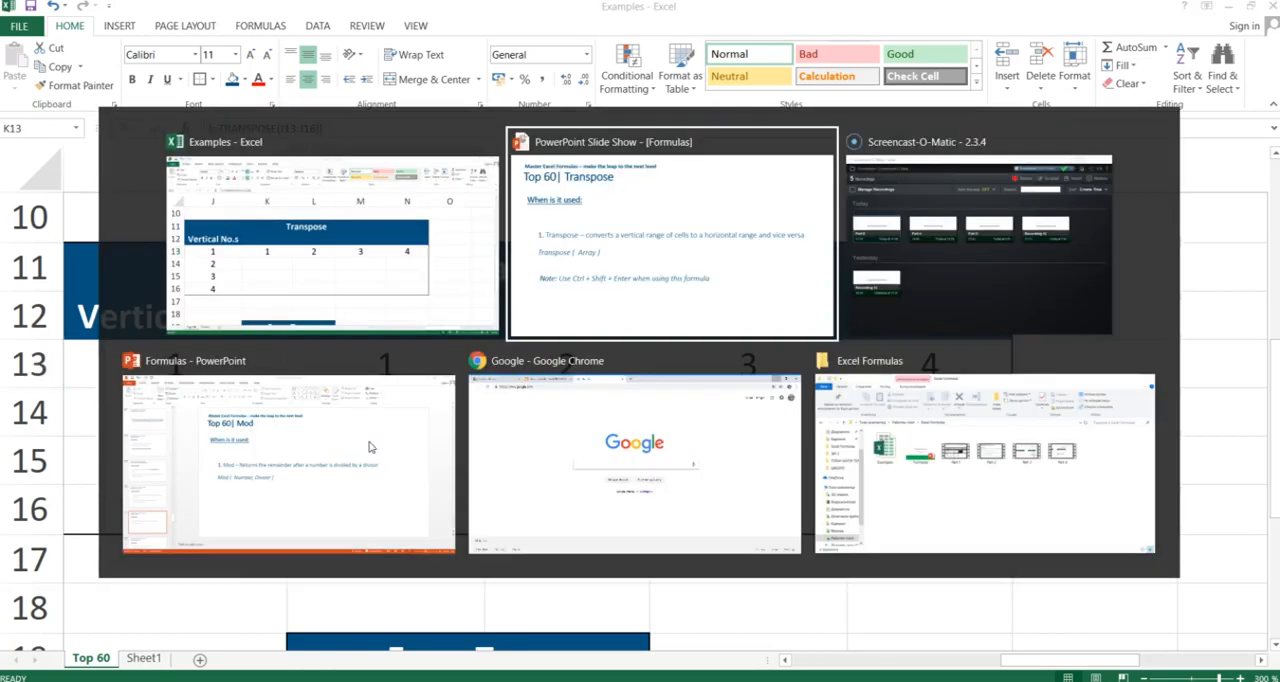
key("Right")
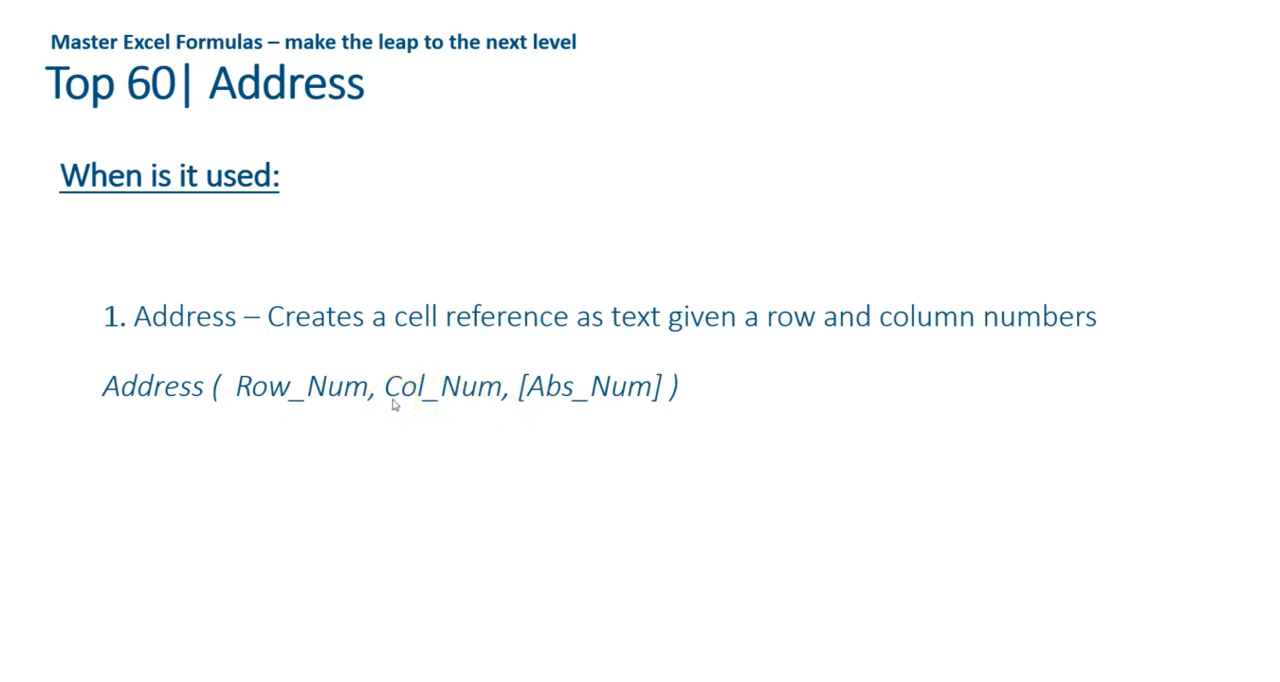
Switch back to the Excel workbook and go to cell C21, beside $A$1 in the Address table
key("alt+Tab")
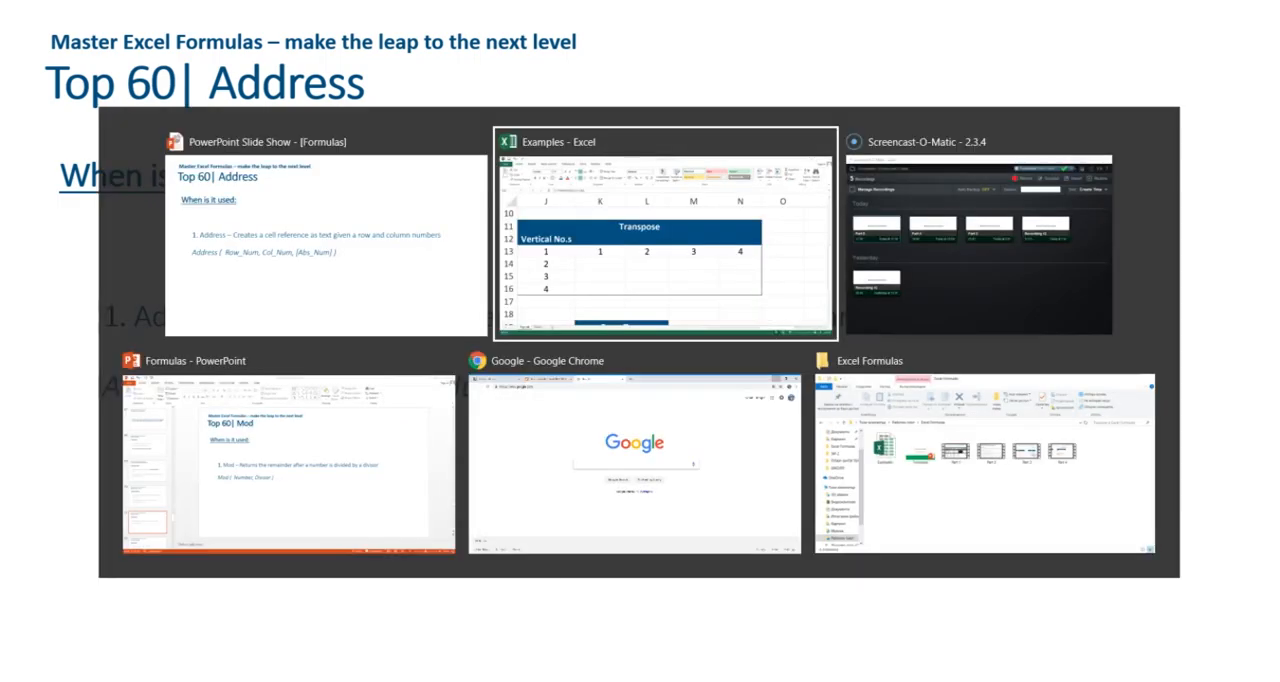
key("Right")
key("Right")
key("Right")
key("Right")
key("Right")
key("Right")
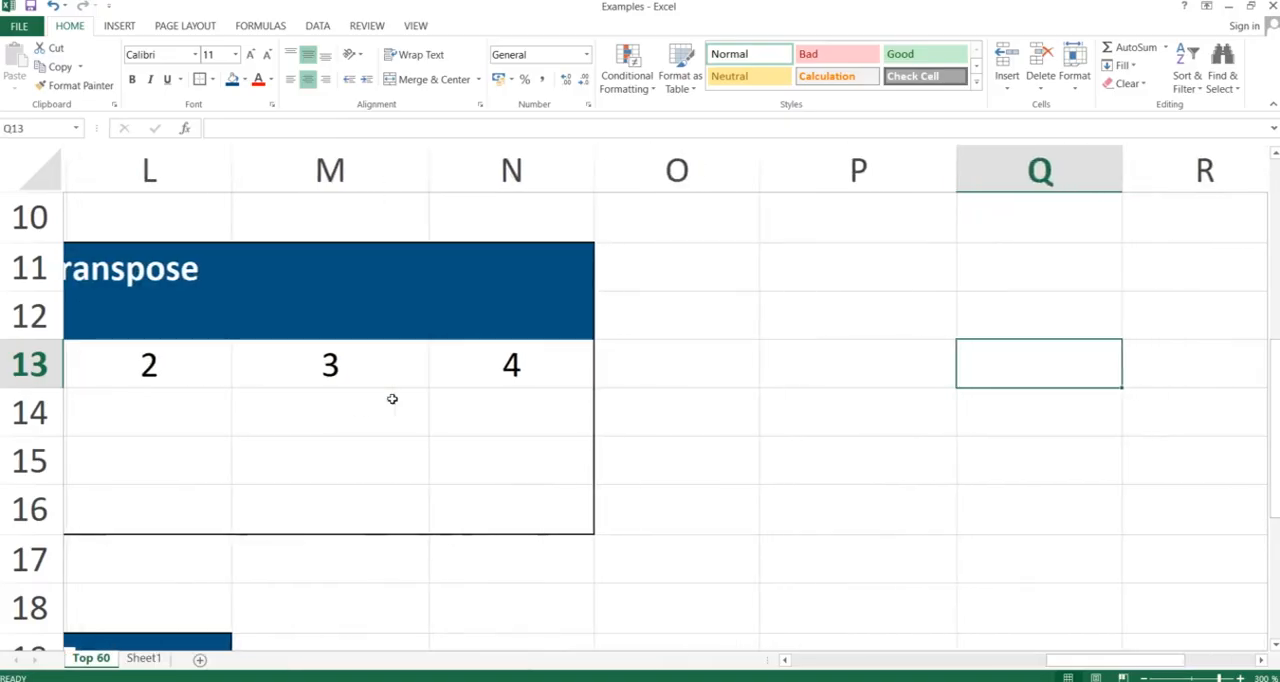
key("Left")
key("Left")
key("Left")
key("Left")
key("Left")
key("Left")
key("Left")
key("Left")
key("Left")
key("Left")
key("Left")
key("Left")
key("Left")
key("Left")
key("Left")
key("Left")
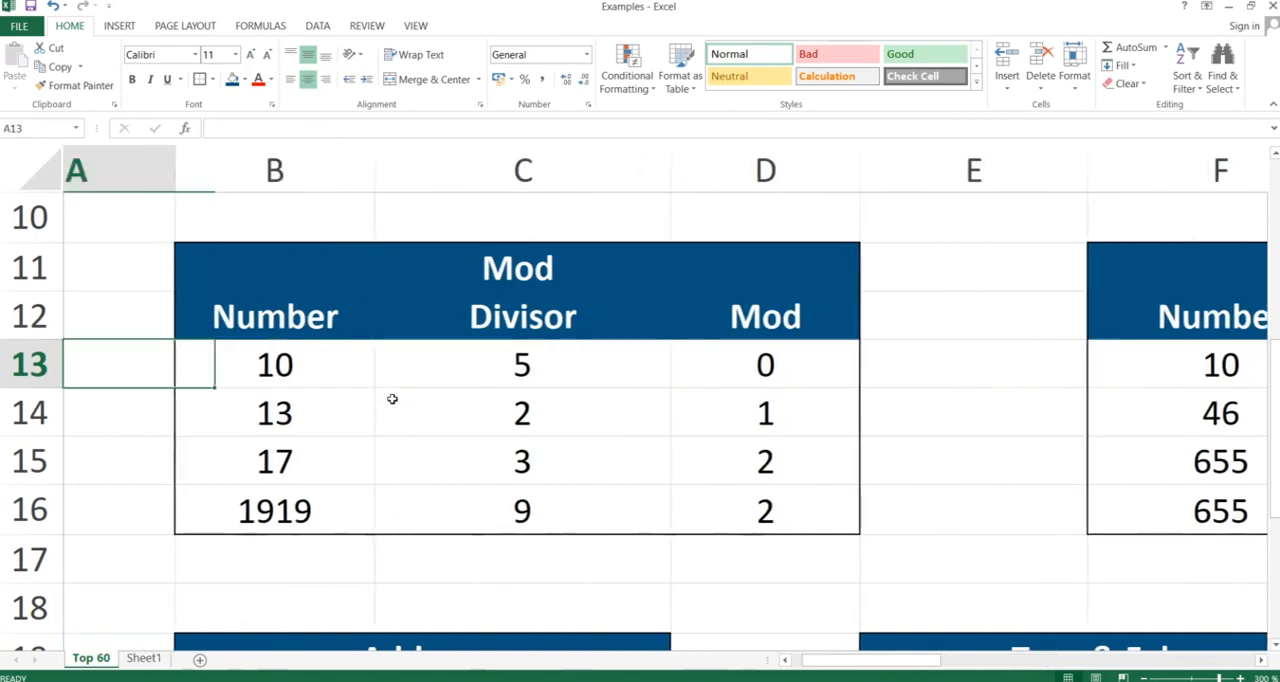
key("Right")
key("Down")
key("Down")
key("Down")
key("Down")
key("Down")
key("Down")
key("Down")
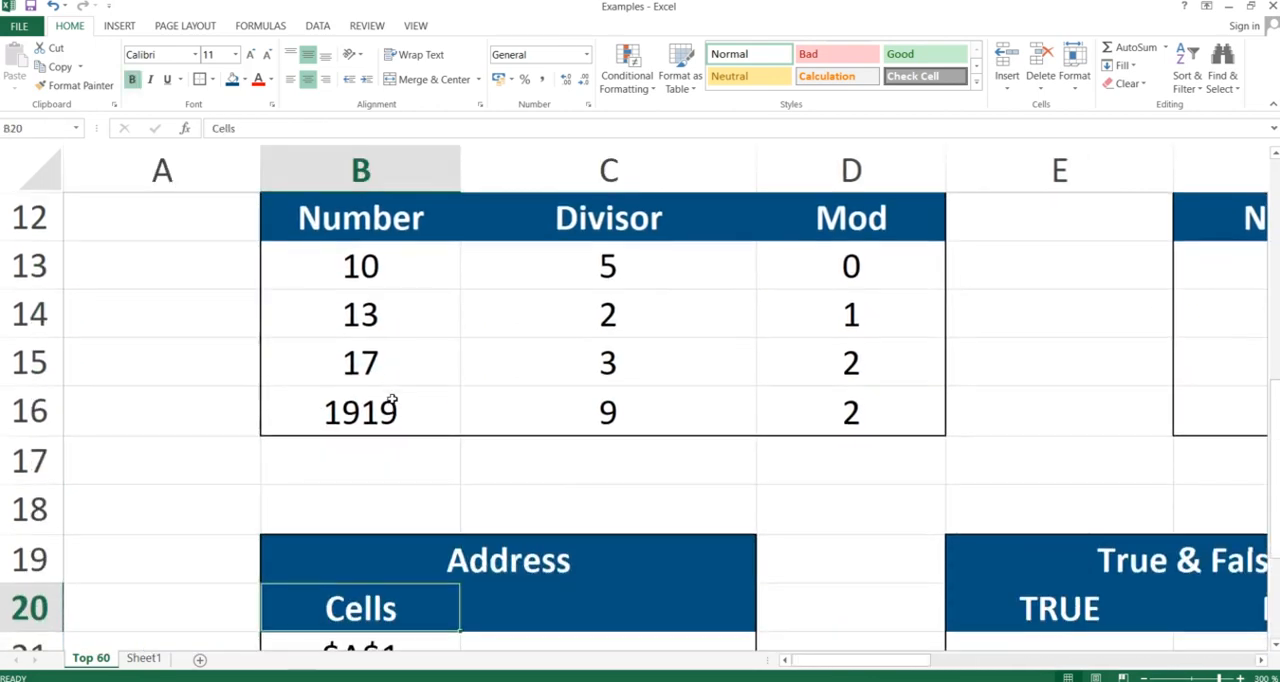
key("Down")
key("Down")
key("Down")
key("Up")
key("Up")
key("Right")
key("Right")
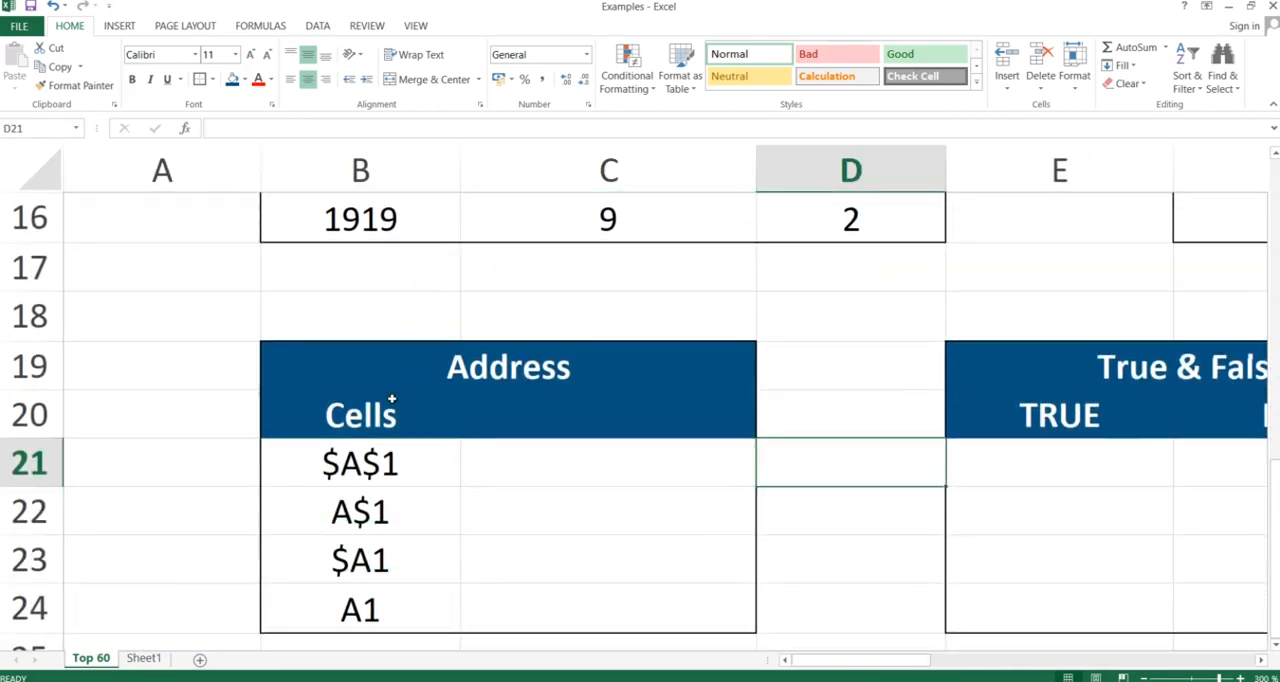
key("Left")
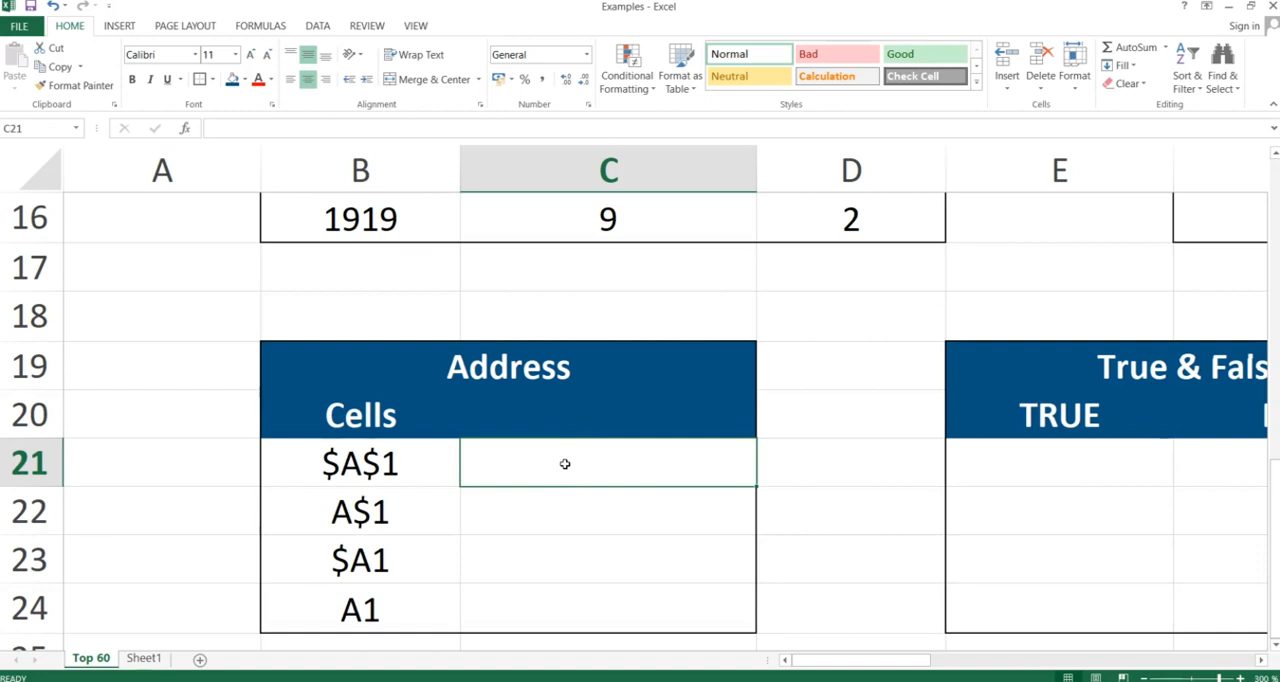
Enter =ADDRESS(1;1;1) in cell C21, using semicolons as separators and 1 (Absolute) as the reference type
type("=address")
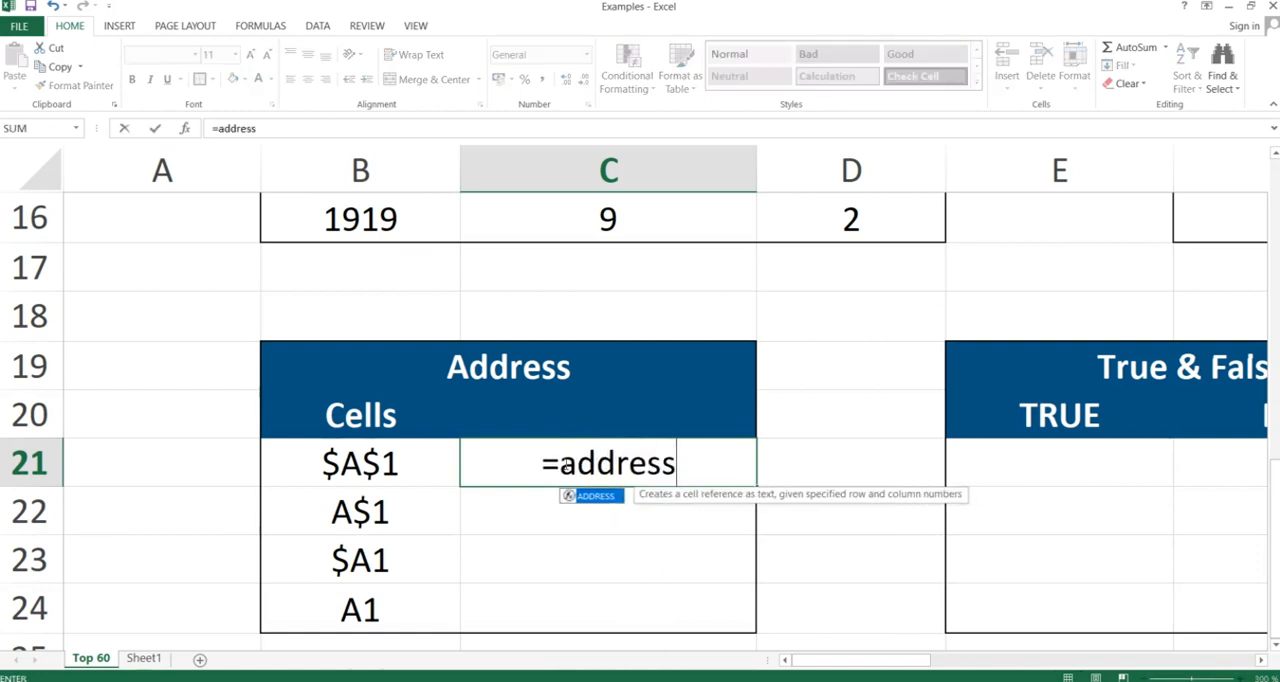
type("(")
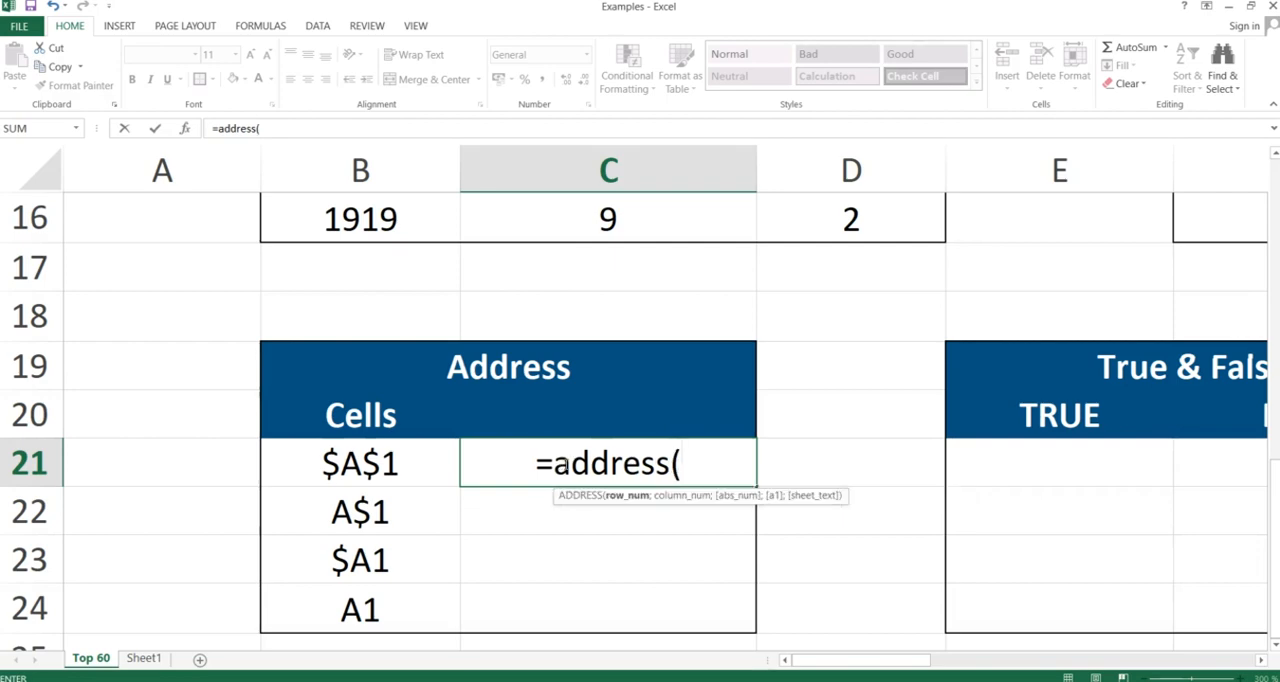
left_click(524, 463)
type("1")
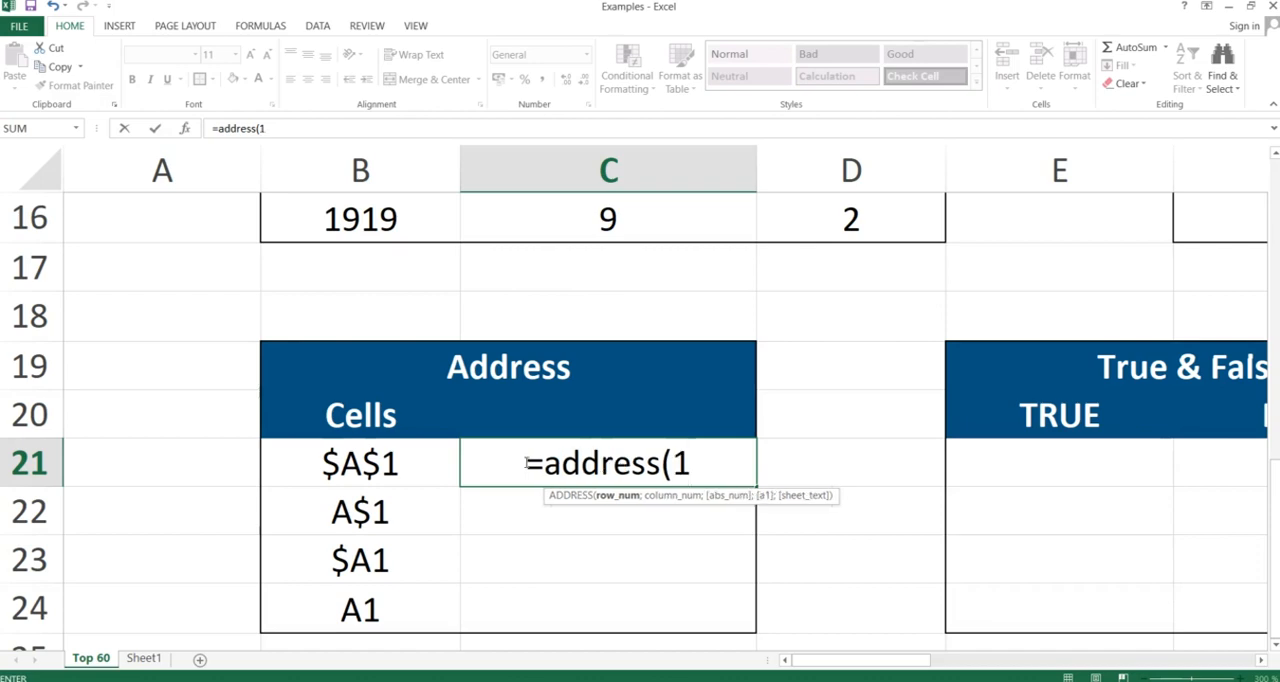
type(",")
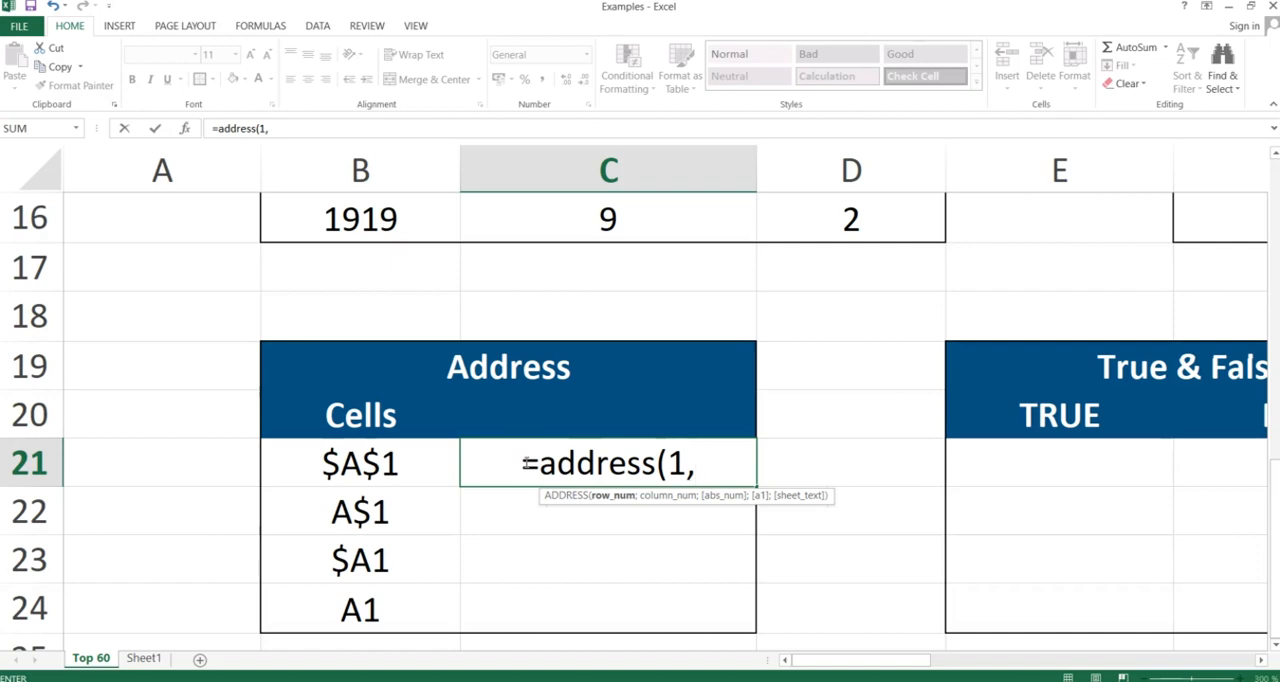
type("1")
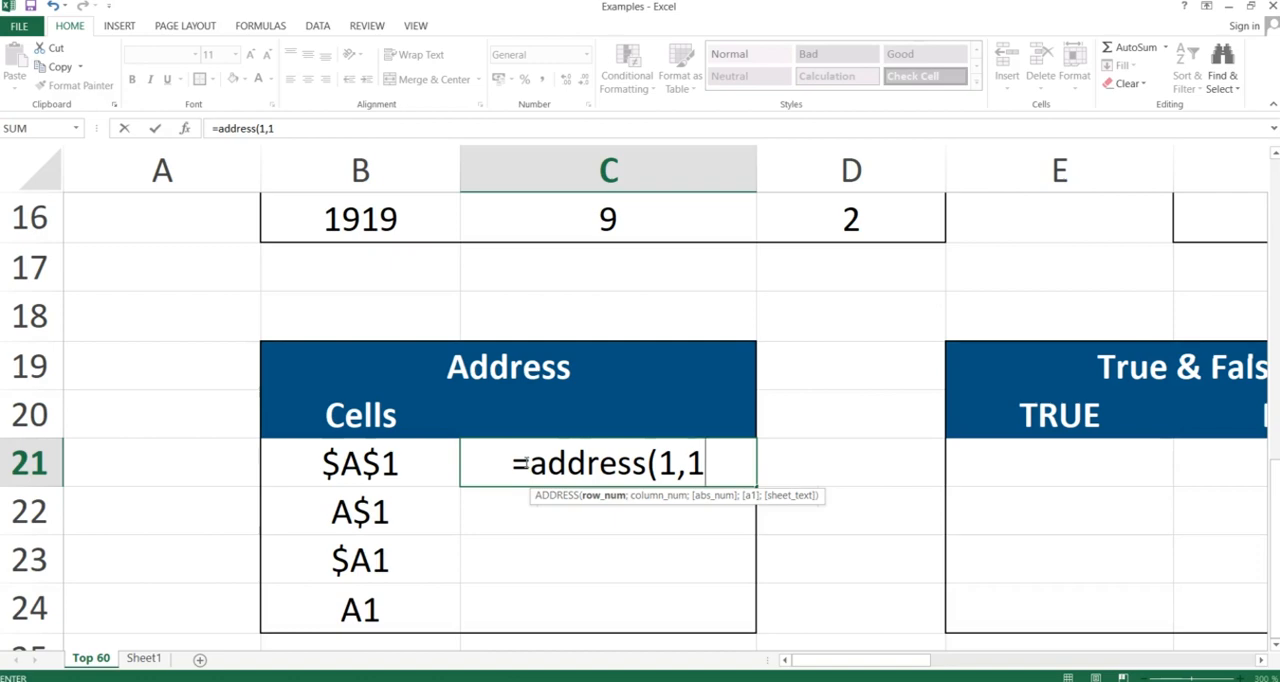
key("Return")
key("Return")
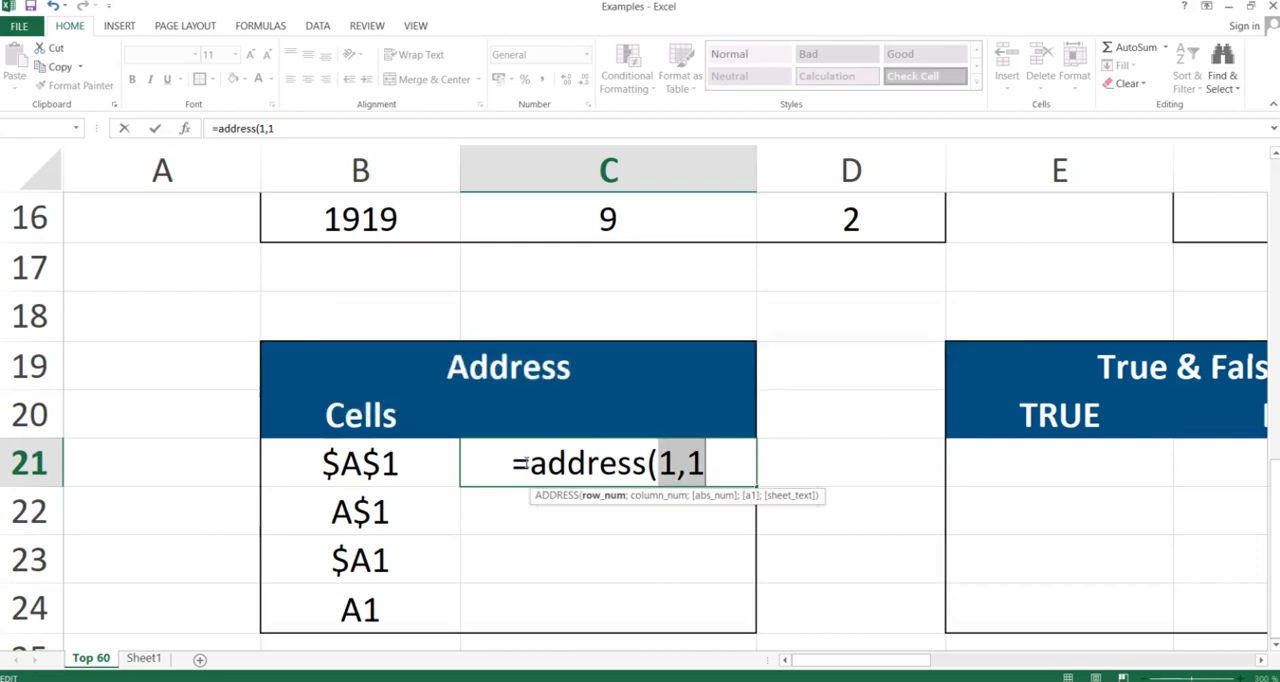
key("BackSpace")
type(";1")
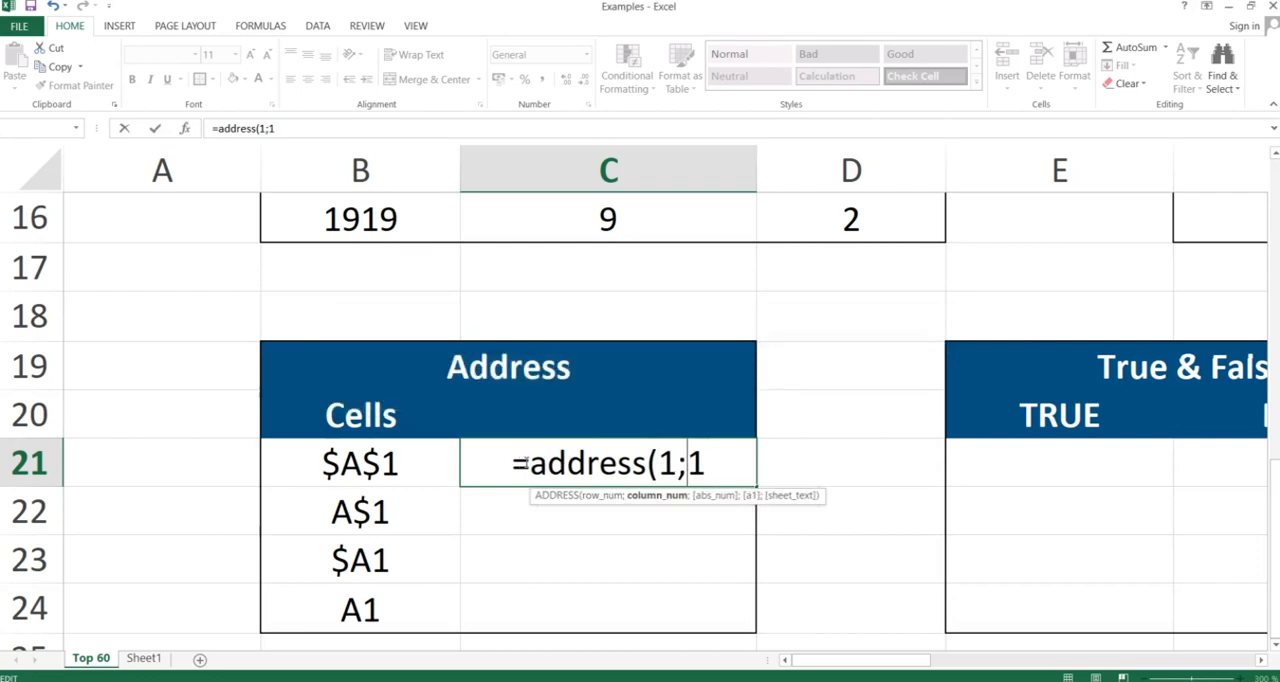
type(";")
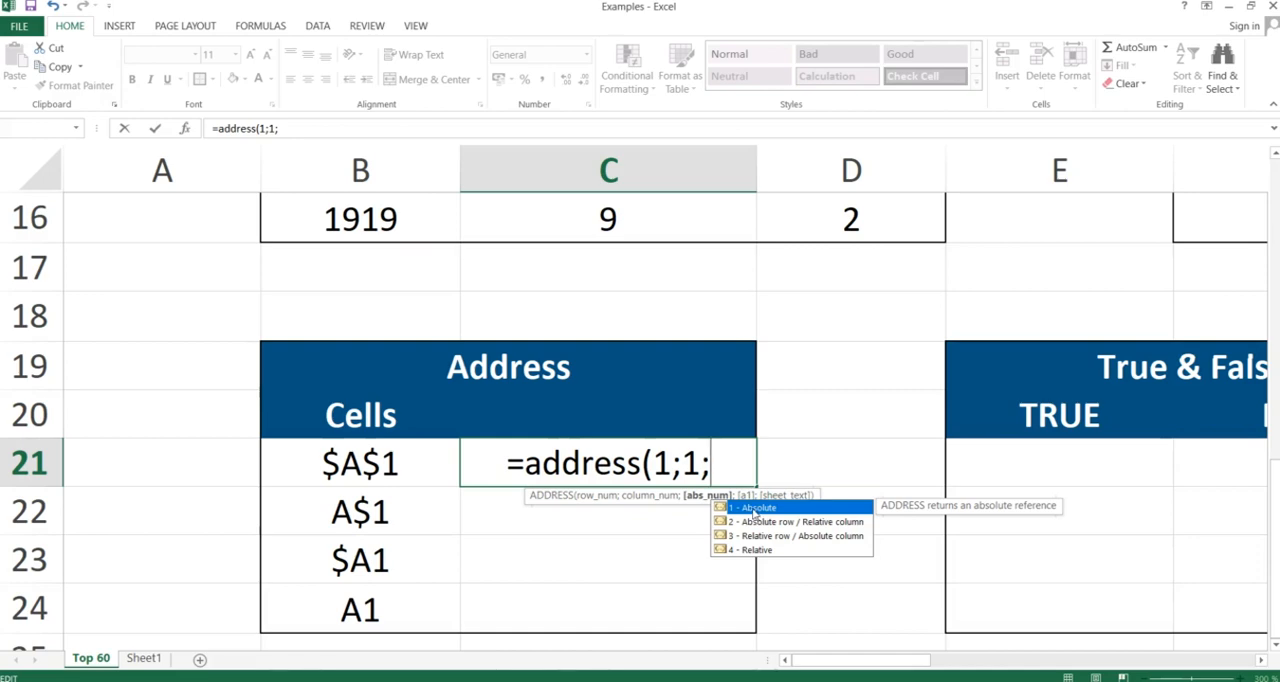
type("1)")
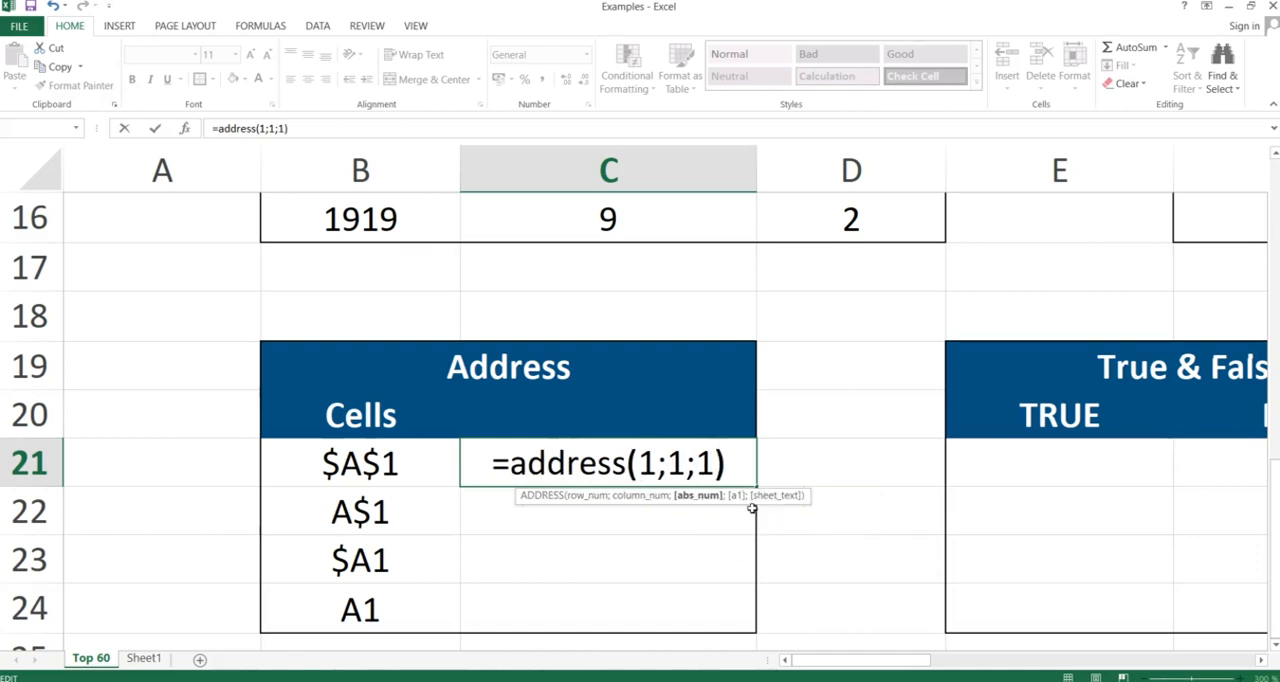
key("Return")
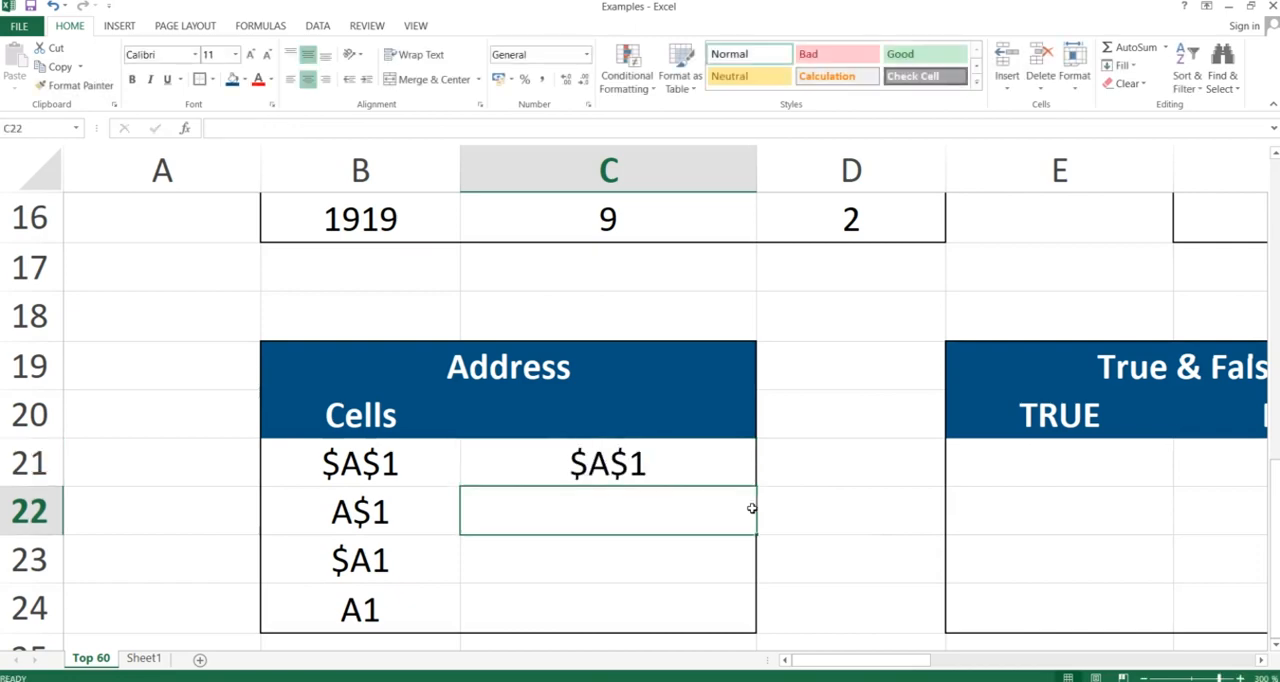
Change the abs_num argument of the ADDRESS formula in C21 to 2, Absolute row / Relative column
left_click(620, 470)
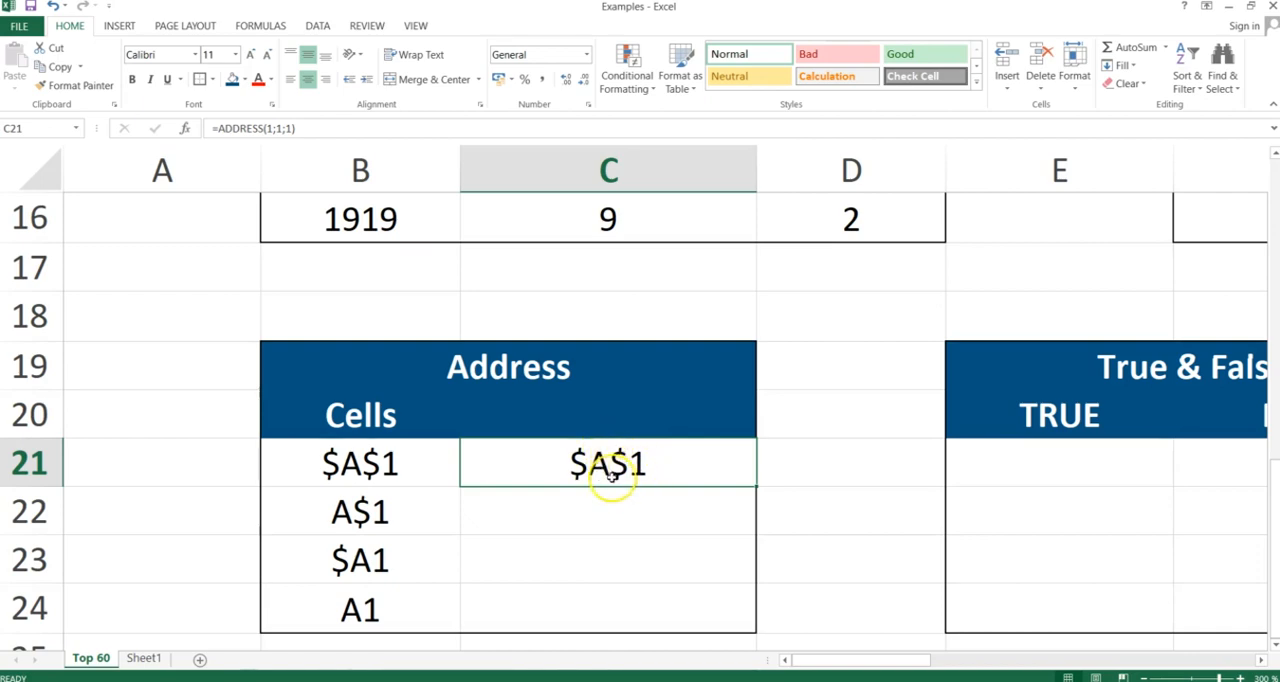
double_click(643, 465)
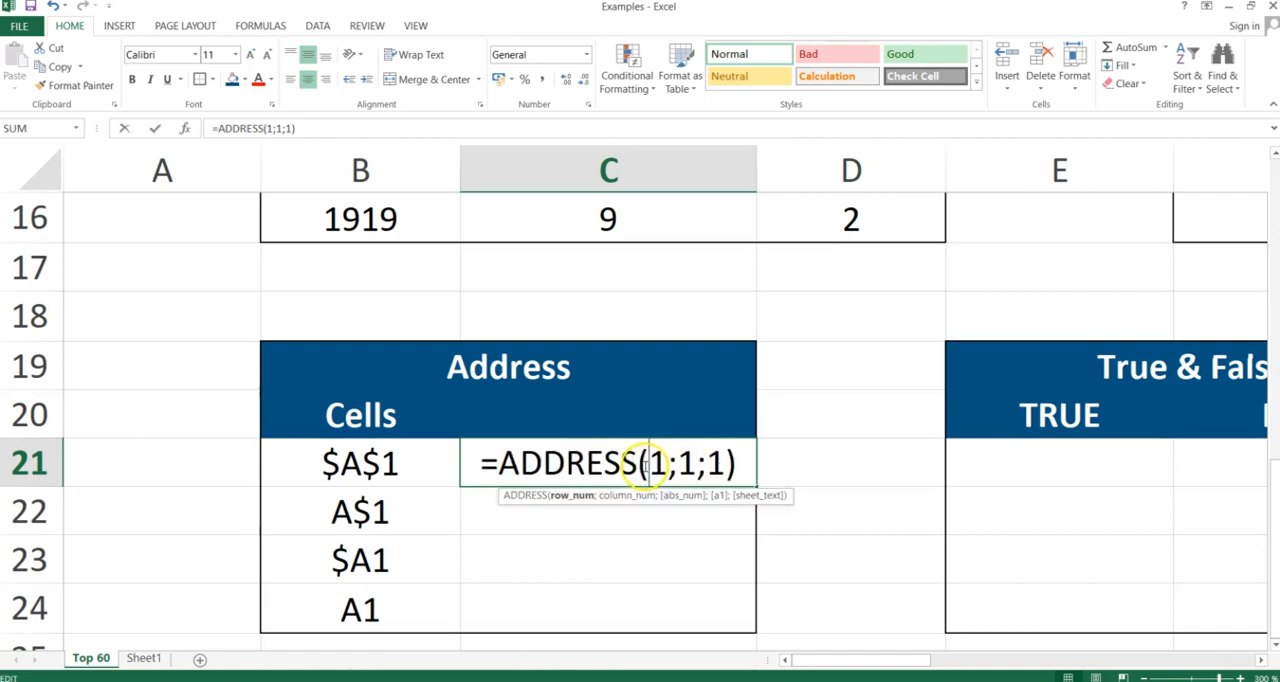
left_click(720, 462)
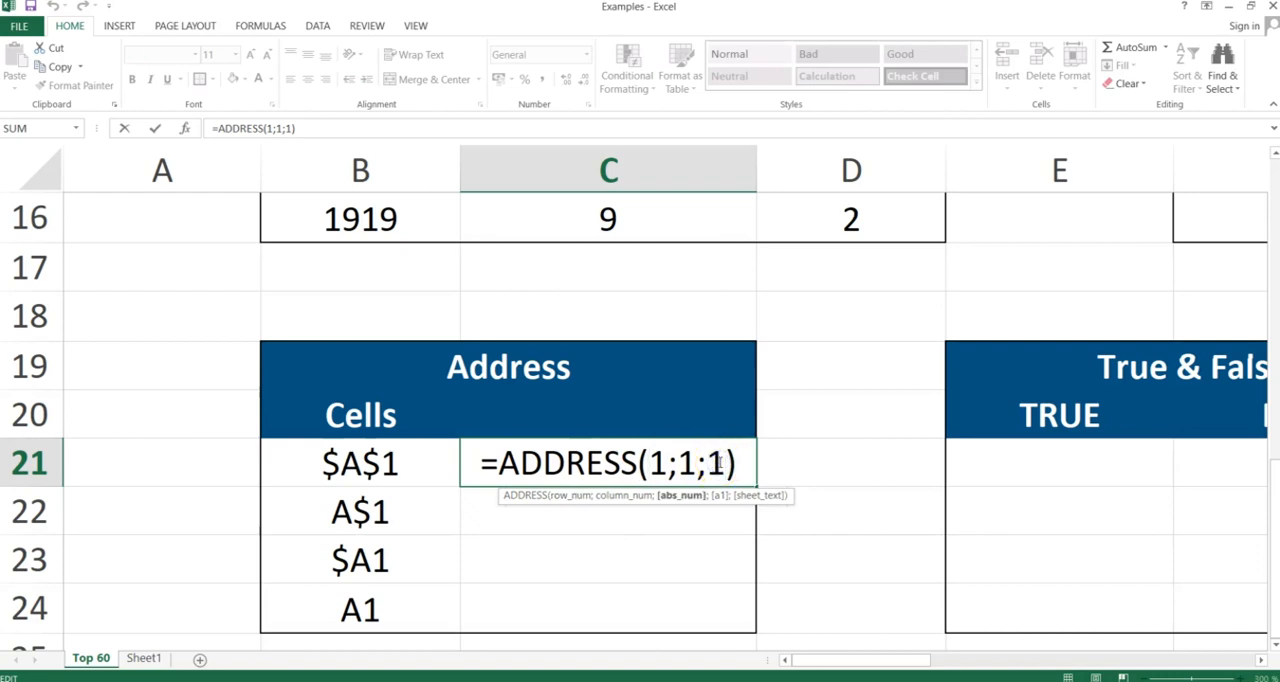
key("BackSpace")
type("2")
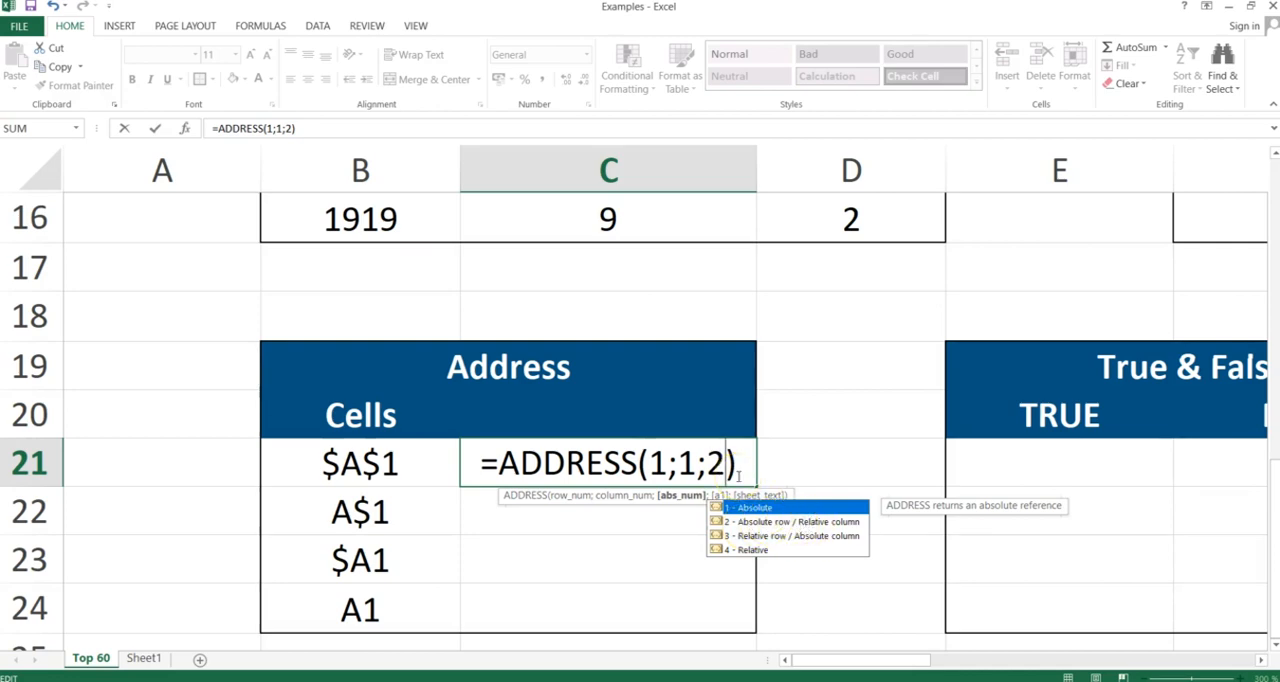
key("Return")
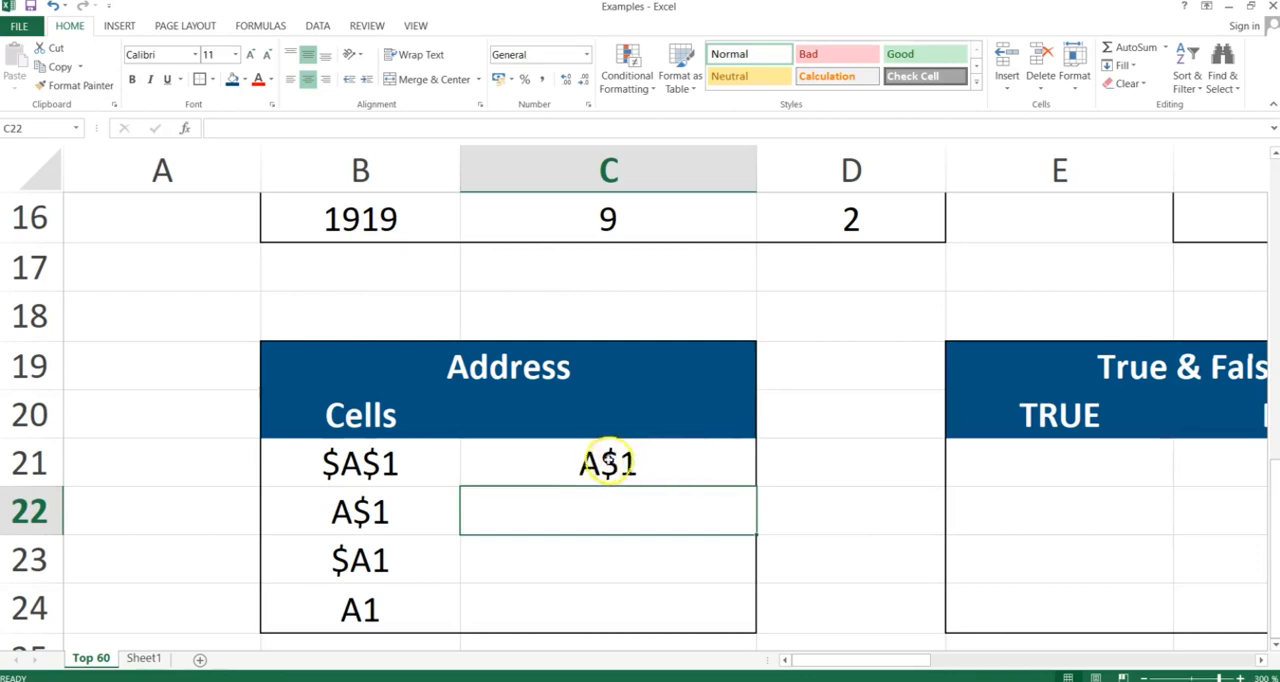
Change the abs_num argument of the ADDRESS formula in C21 to 3, Relative row / Absolute column
left_click(603, 458)
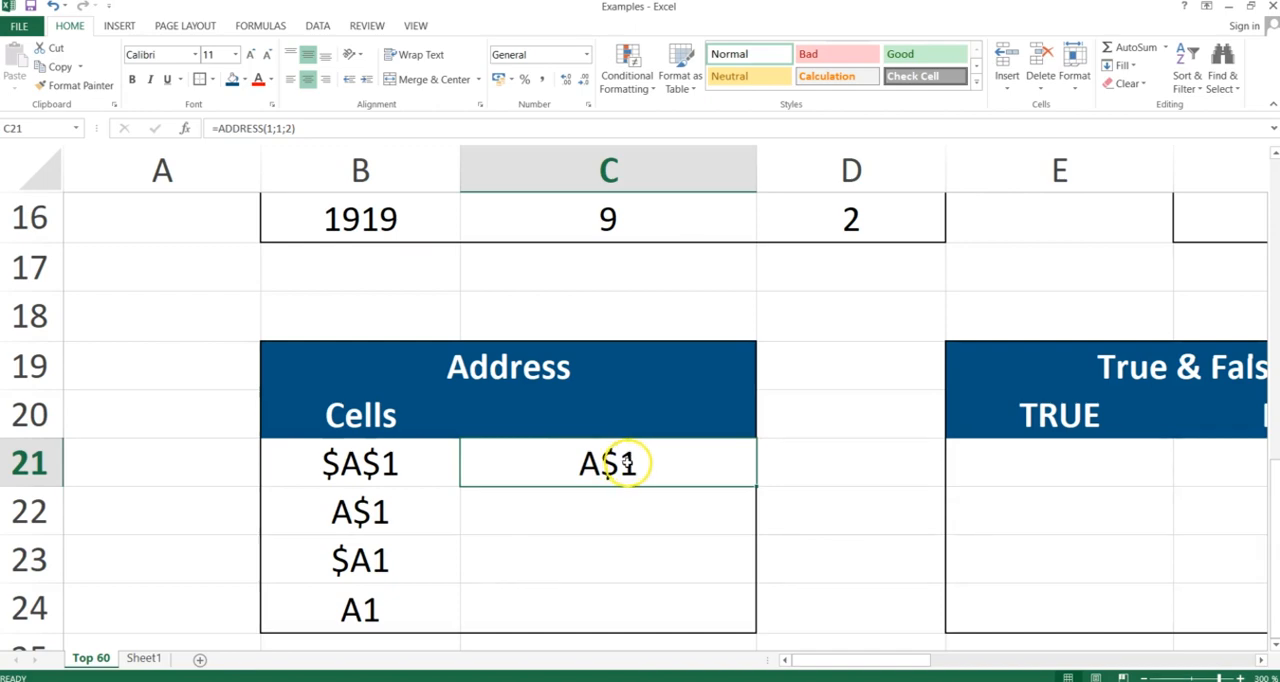
double_click(627, 463)
left_click(720, 464)
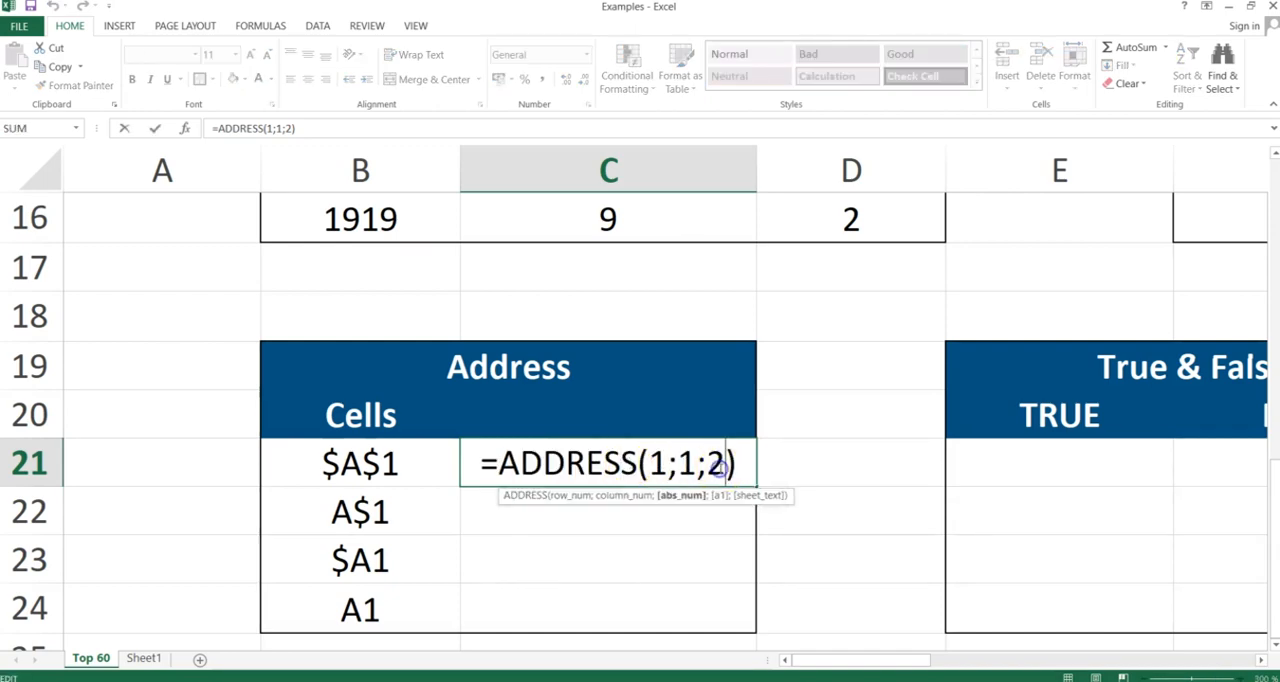
key("BackSpace")
type("3")
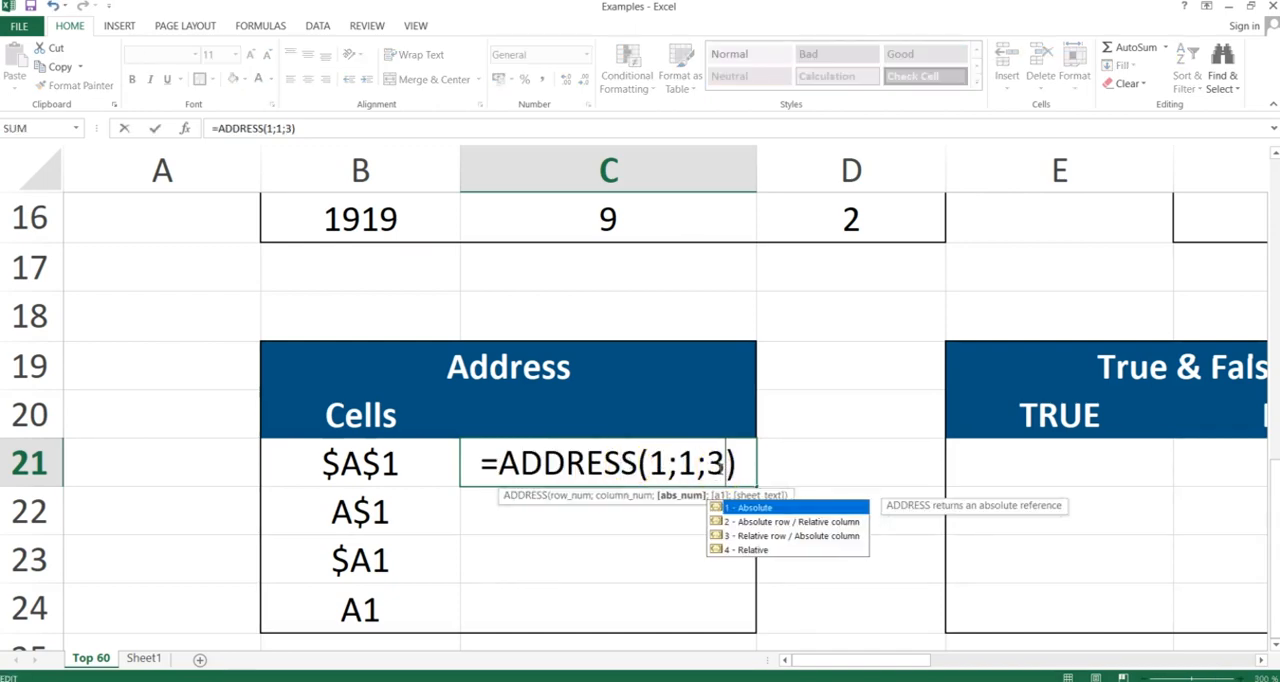
key("Return")
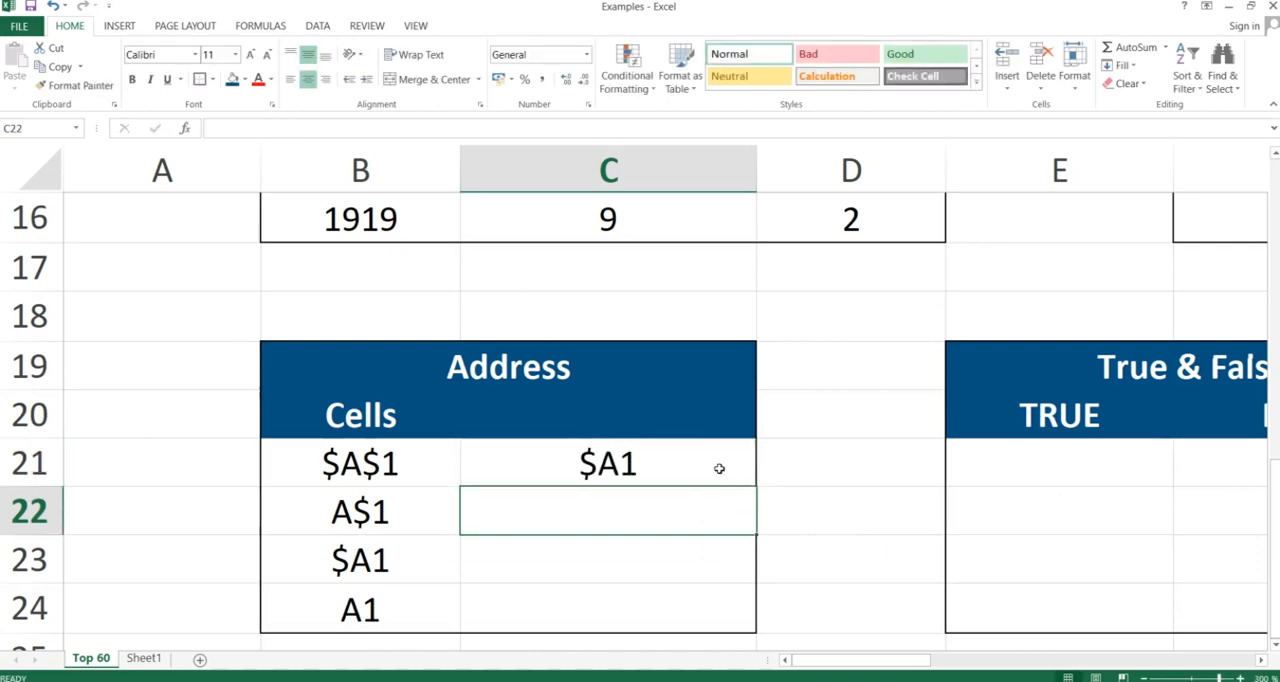
Change the abs_num argument of the ADDRESS formula in C21 to 4, Relative
double_click(612, 462)
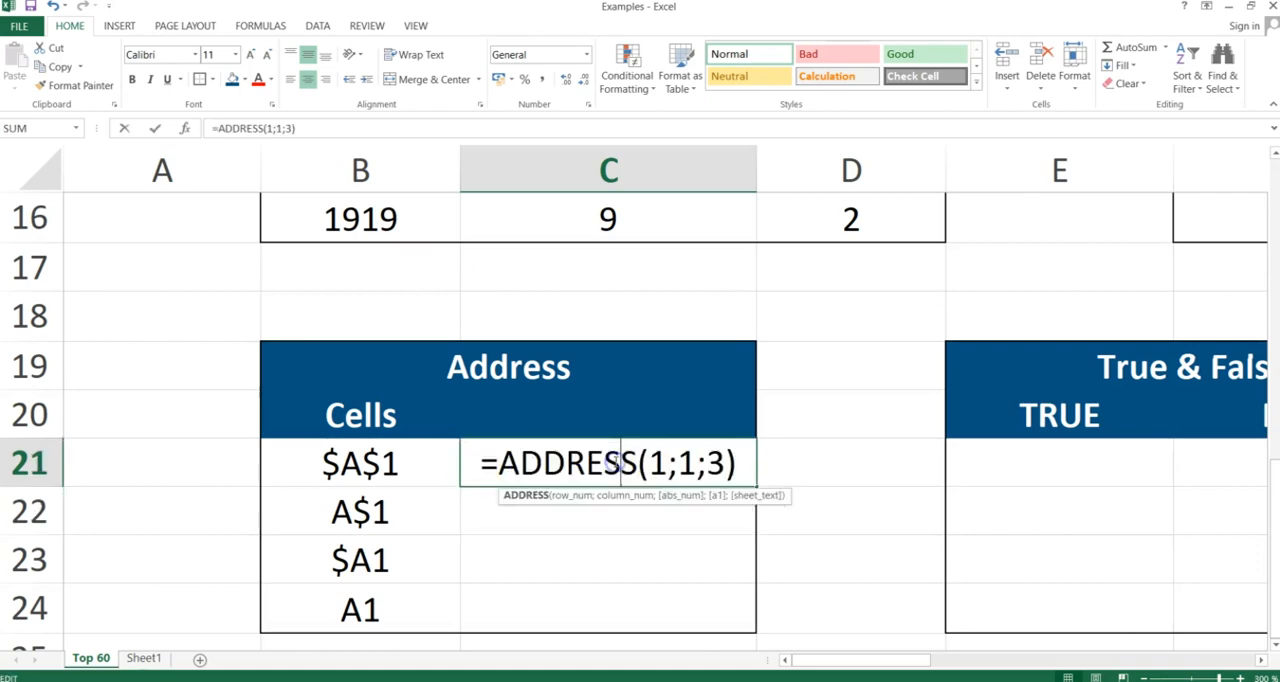
left_click(727, 458)
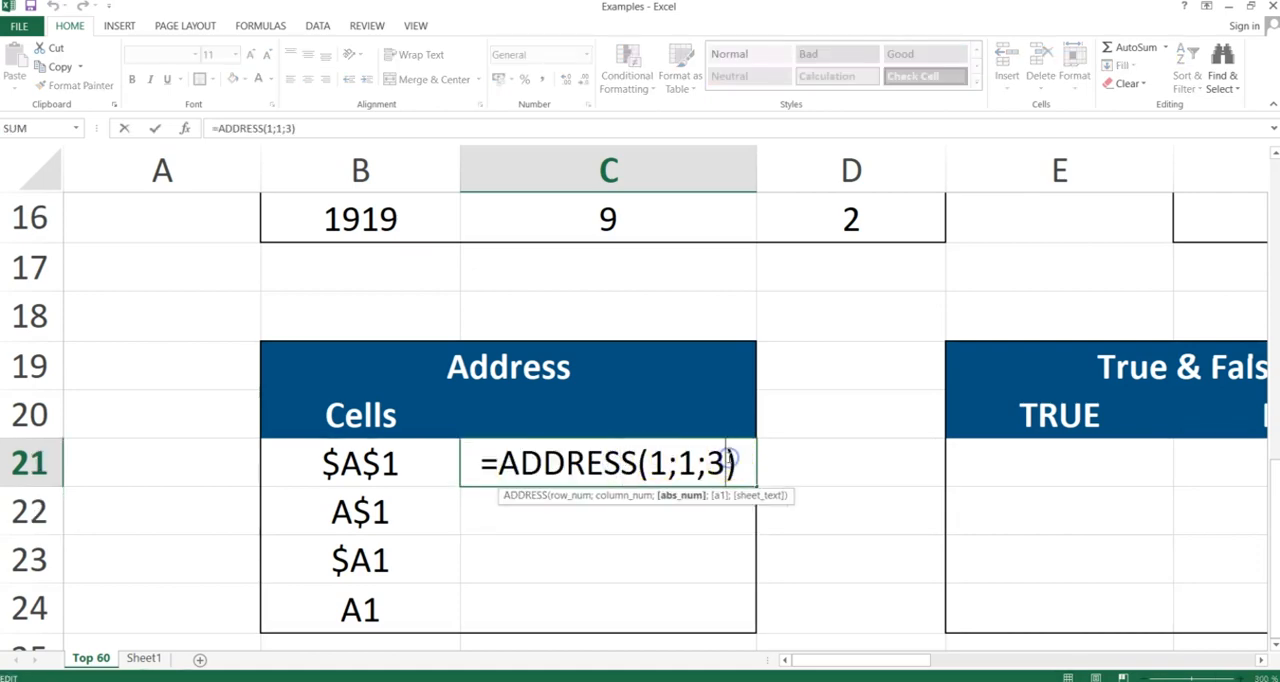
key("BackSpace")
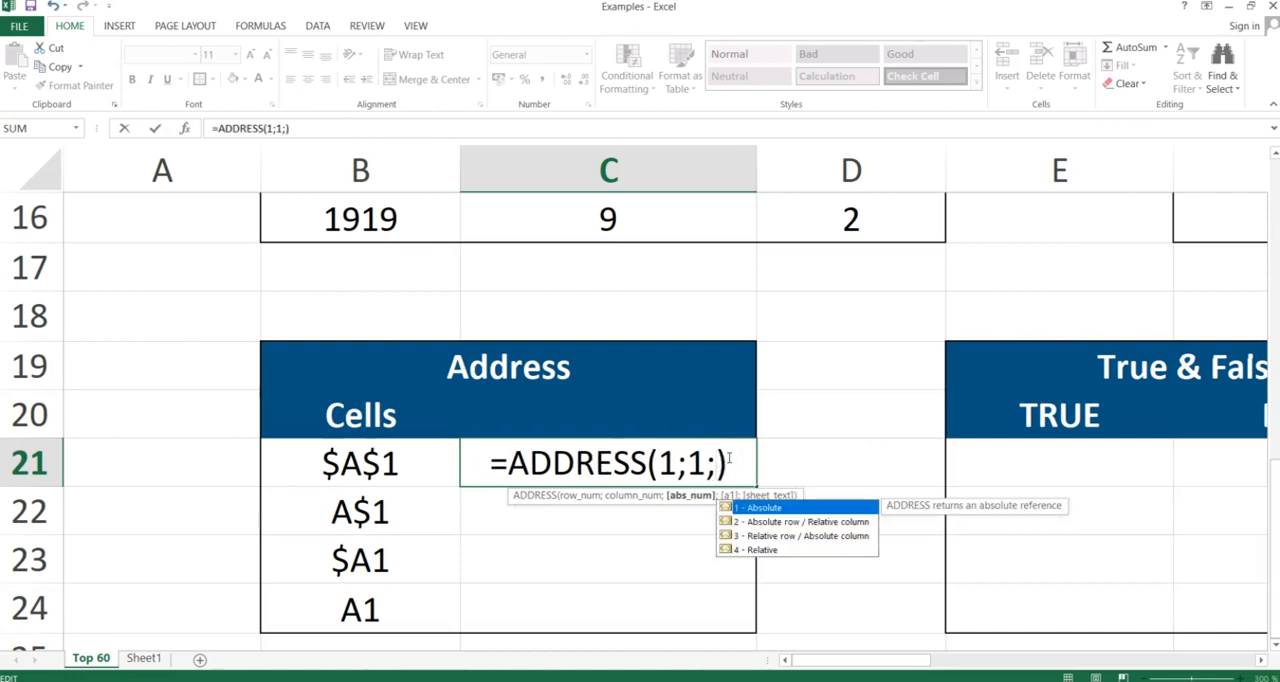
type("4")
key("Return")
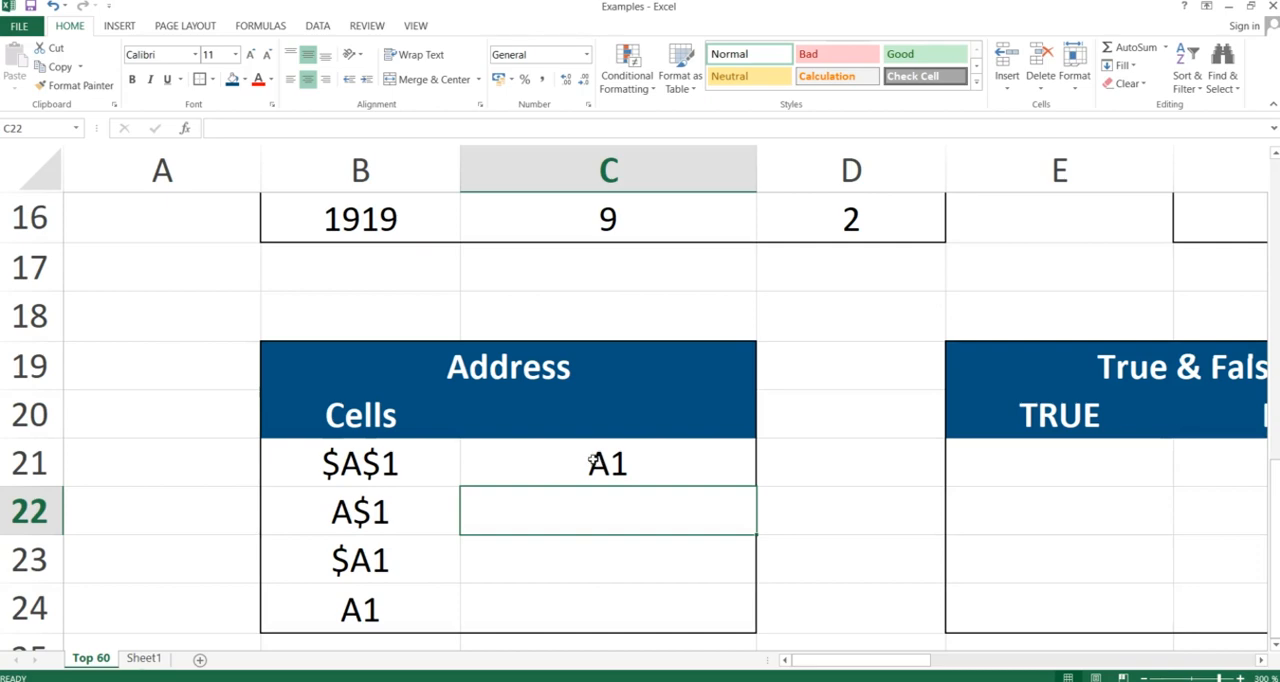
Switch to the PowerPoint slide show and advance from the Address slide to the True & False slide
key("alt+Tab")
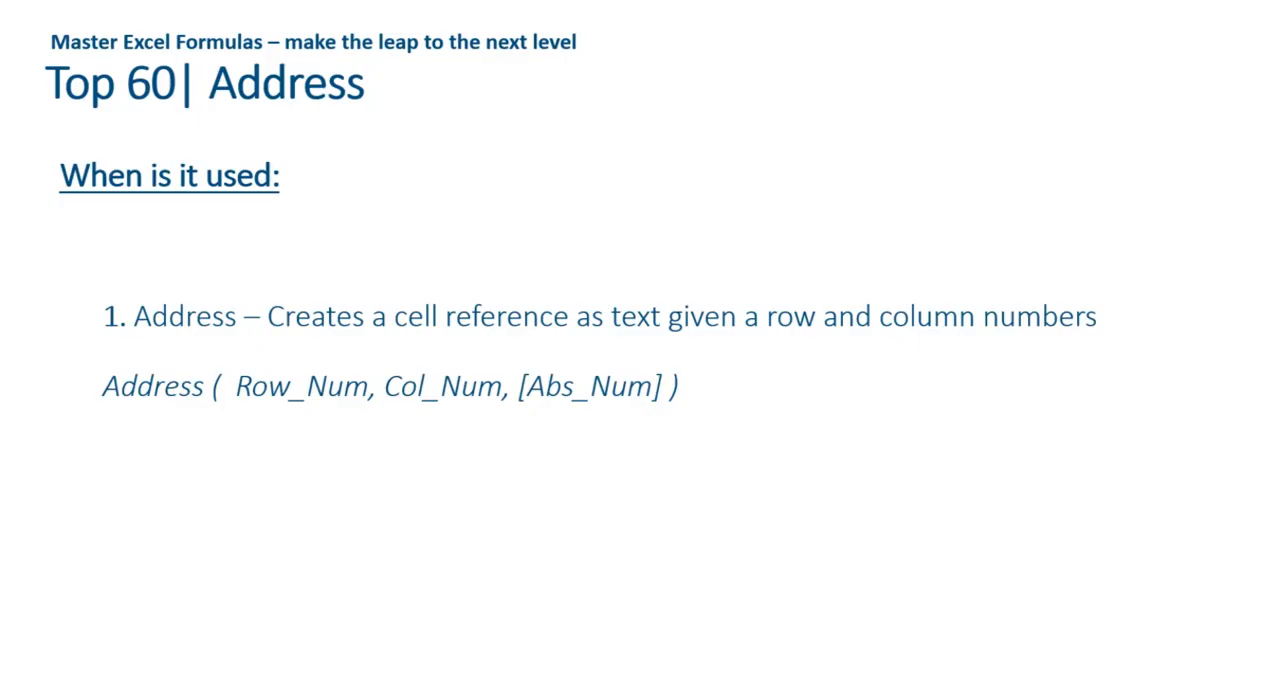
key("Right")
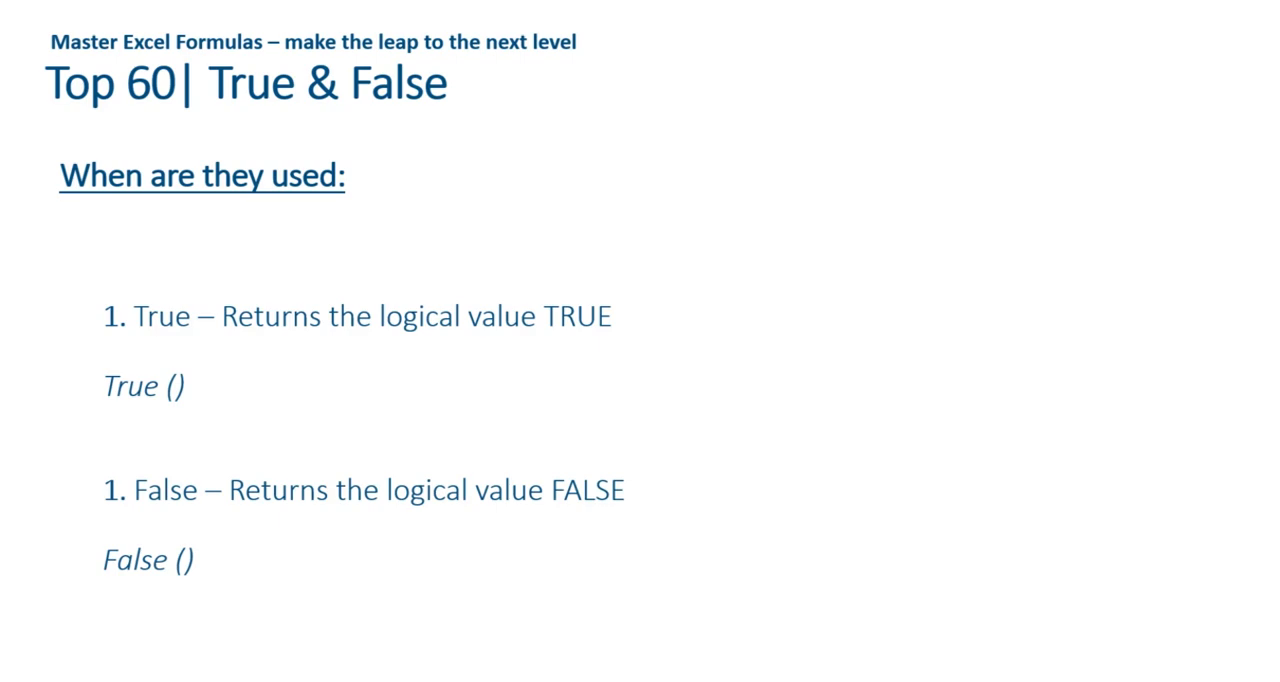
Switch back to the Excel workbook and enter =TRUE() in cell E21, under the TRUE header of the True & False table
key("alt+Tab")
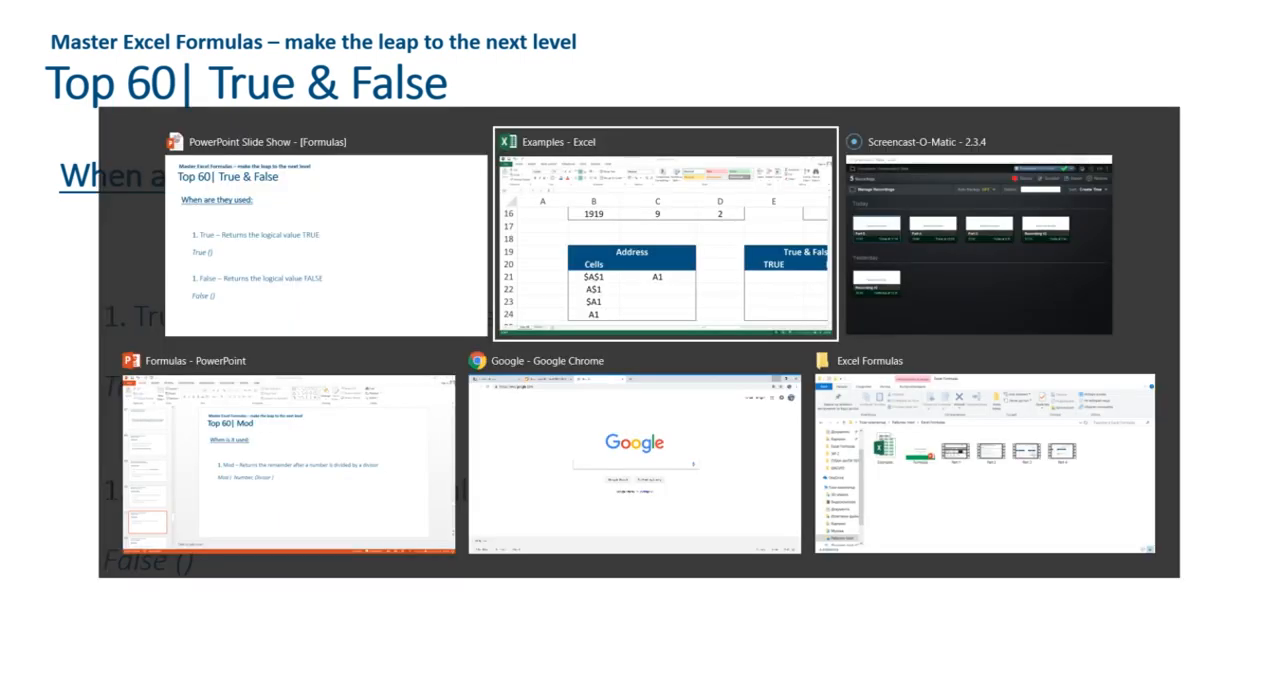
key("Right")
key("Right")
key("Right")
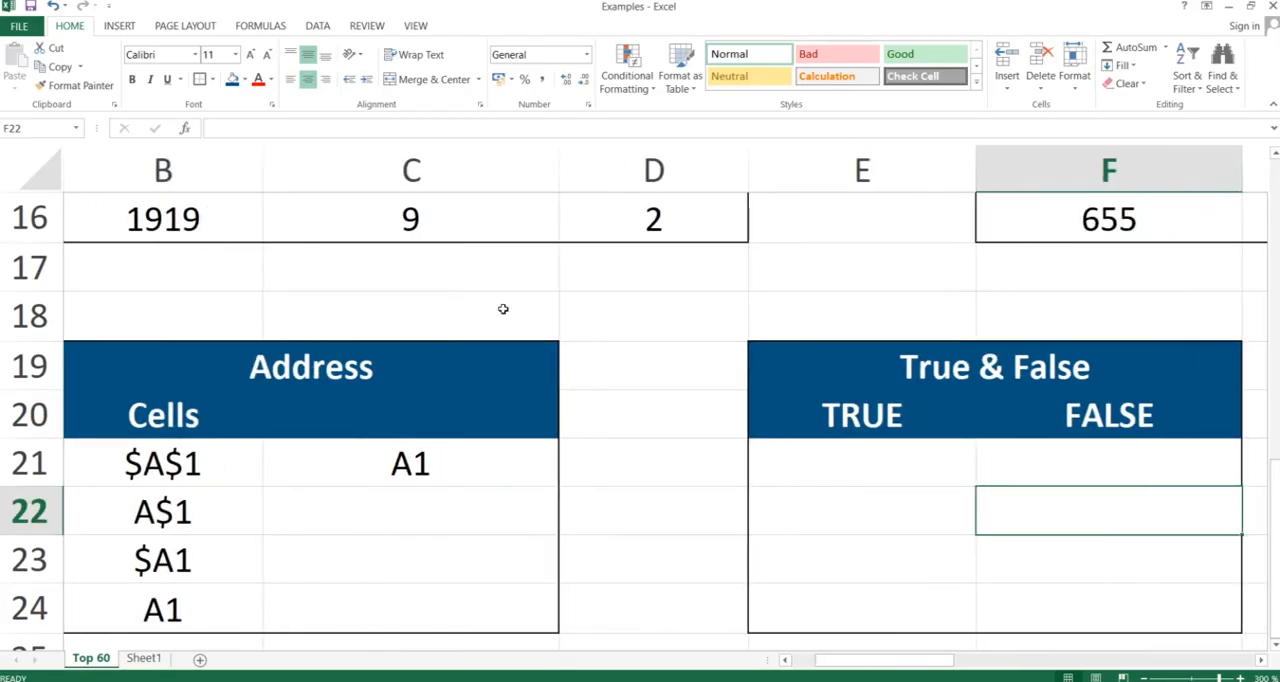
key("Up")
key("Left")
type("true")
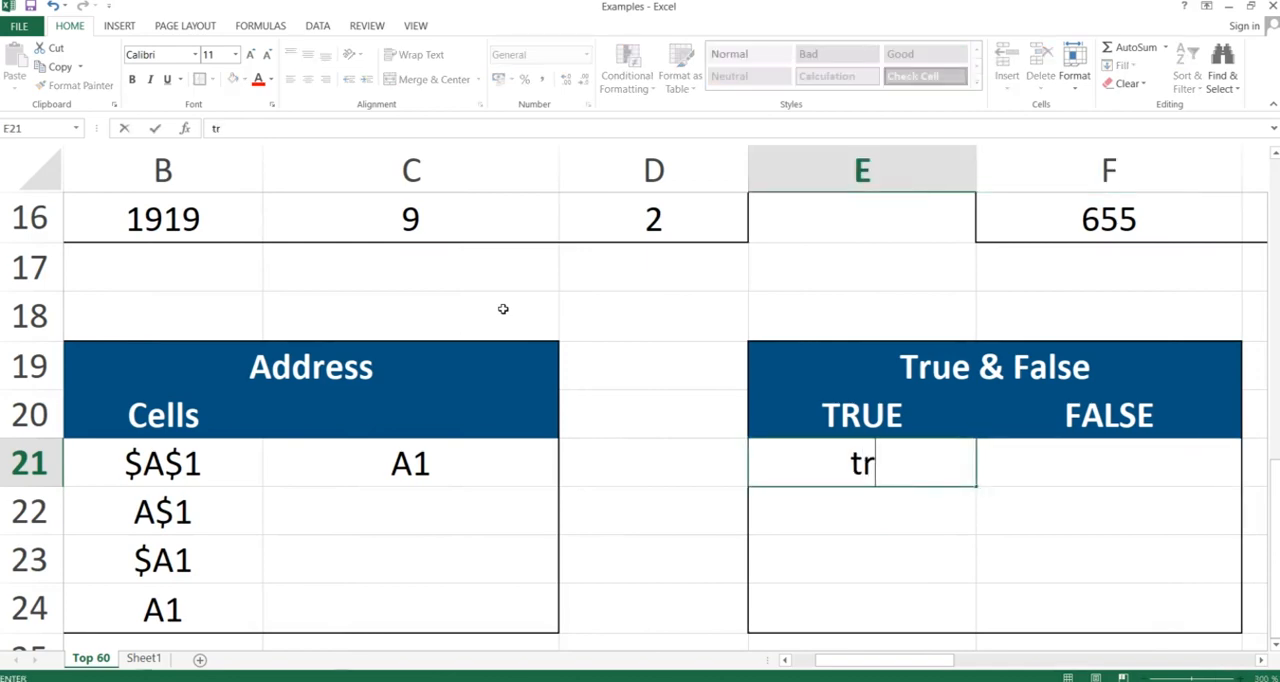
key("BackSpace")
key("BackSpace")
key("BackSpace")
key("BackSpace")
type("=true")
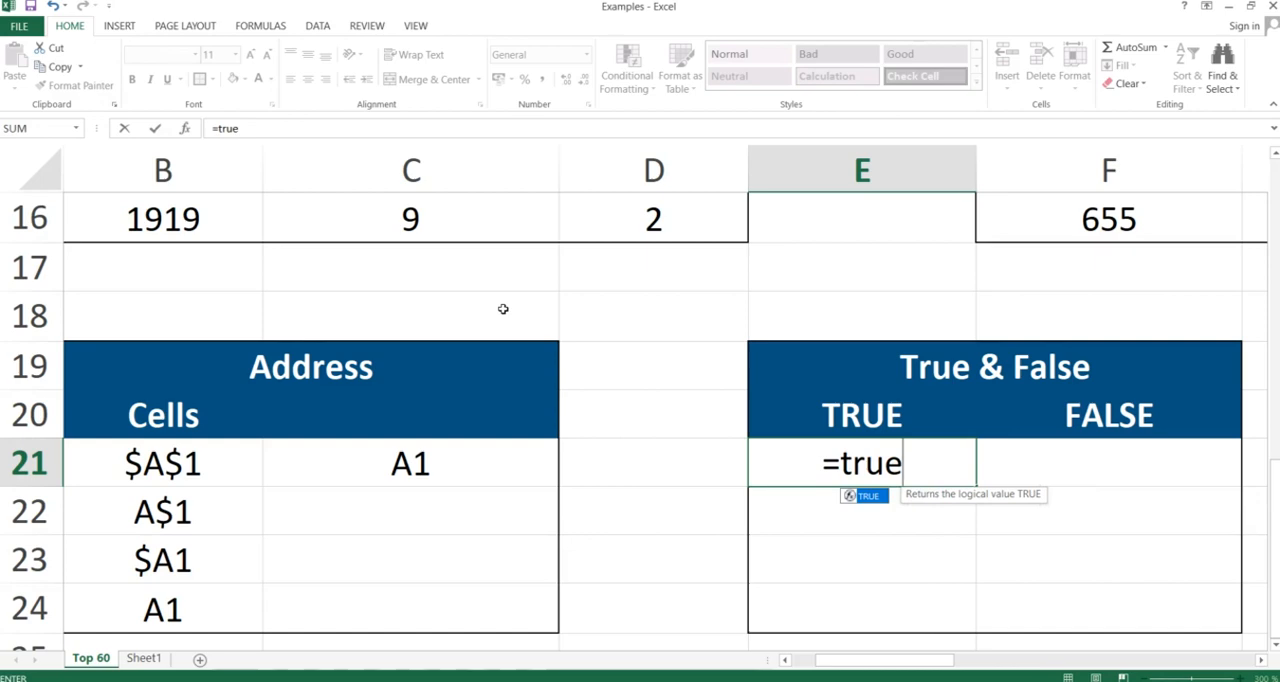
type("()")
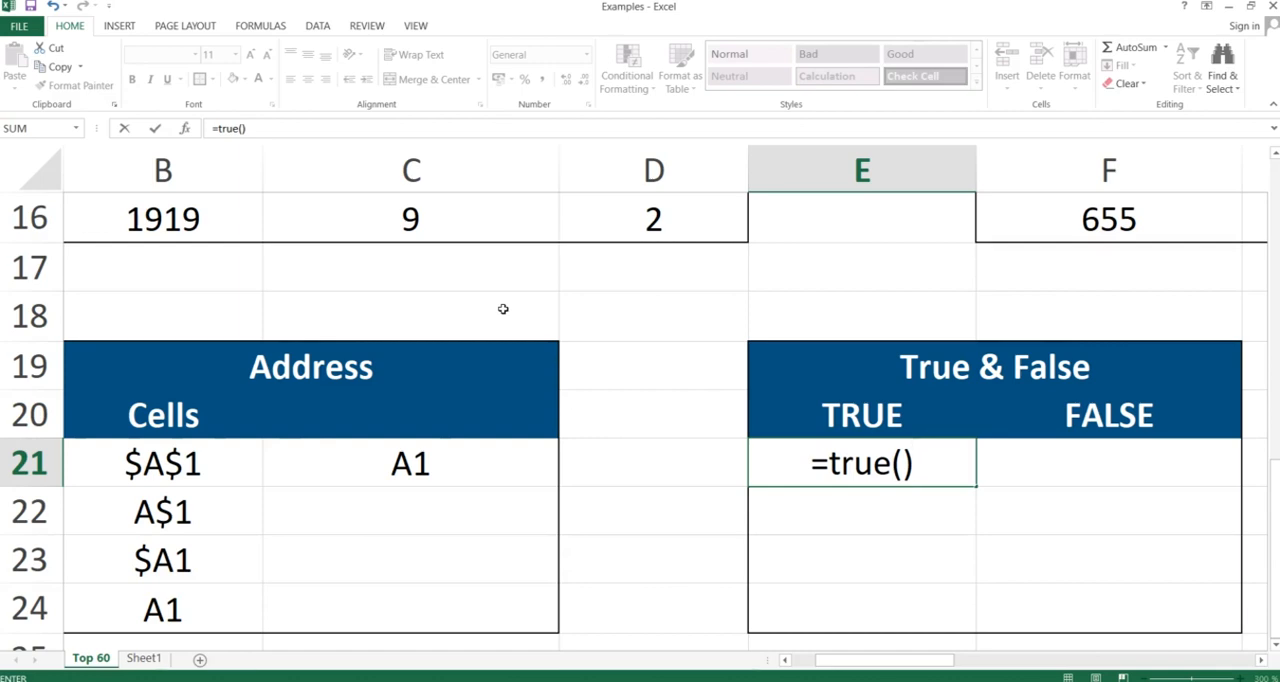
key("Return")
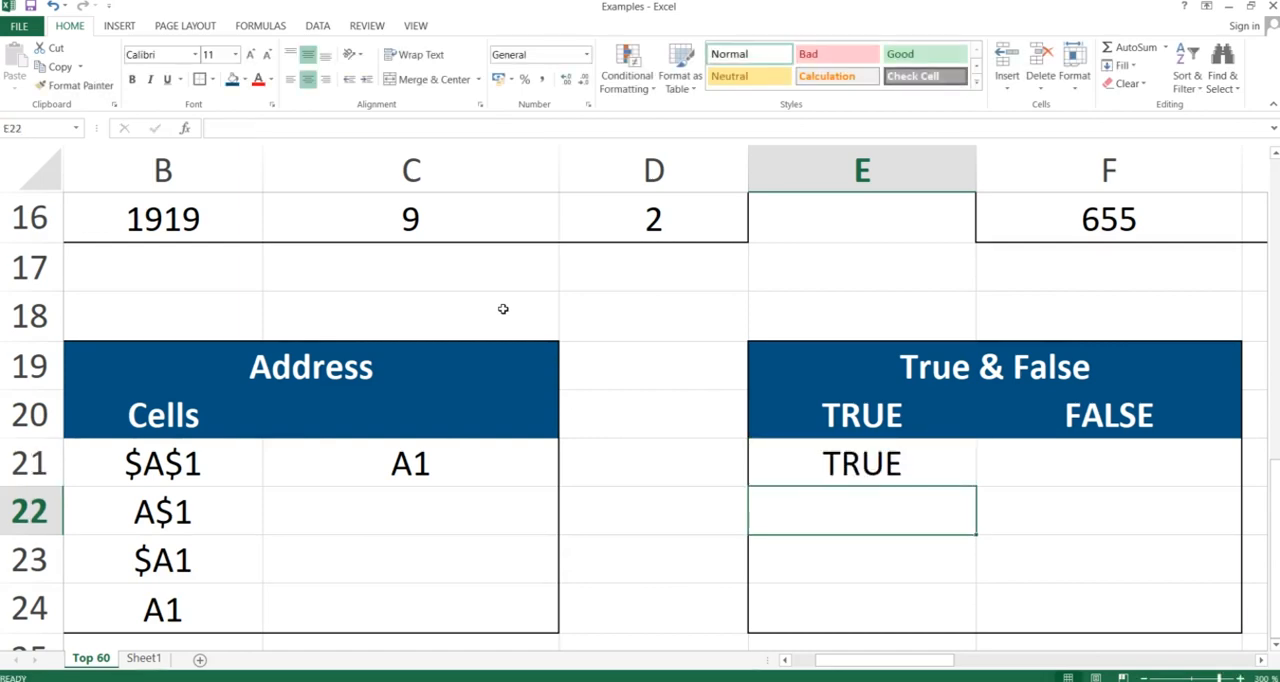
Enter =FALSE() in cell F21, under the FALSE header, and keep that cell selected
key("Up")
key("Right")
type("=fa")
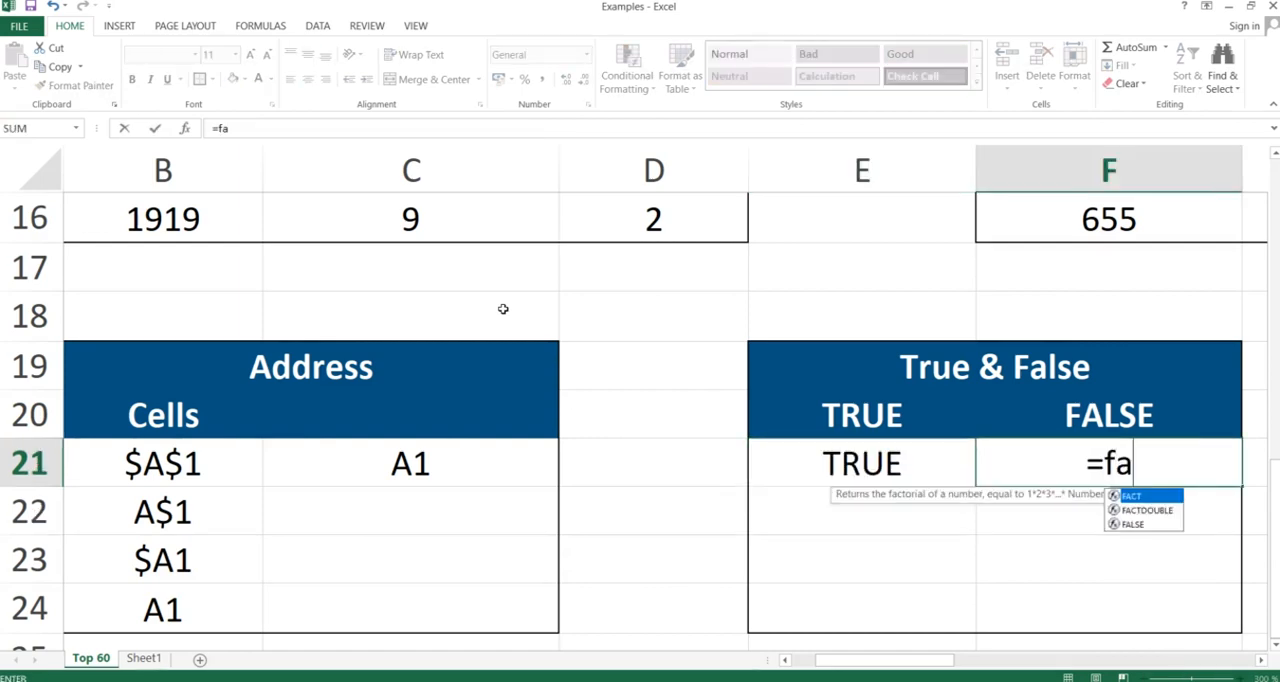
type("lse()")
key("BackSpace")
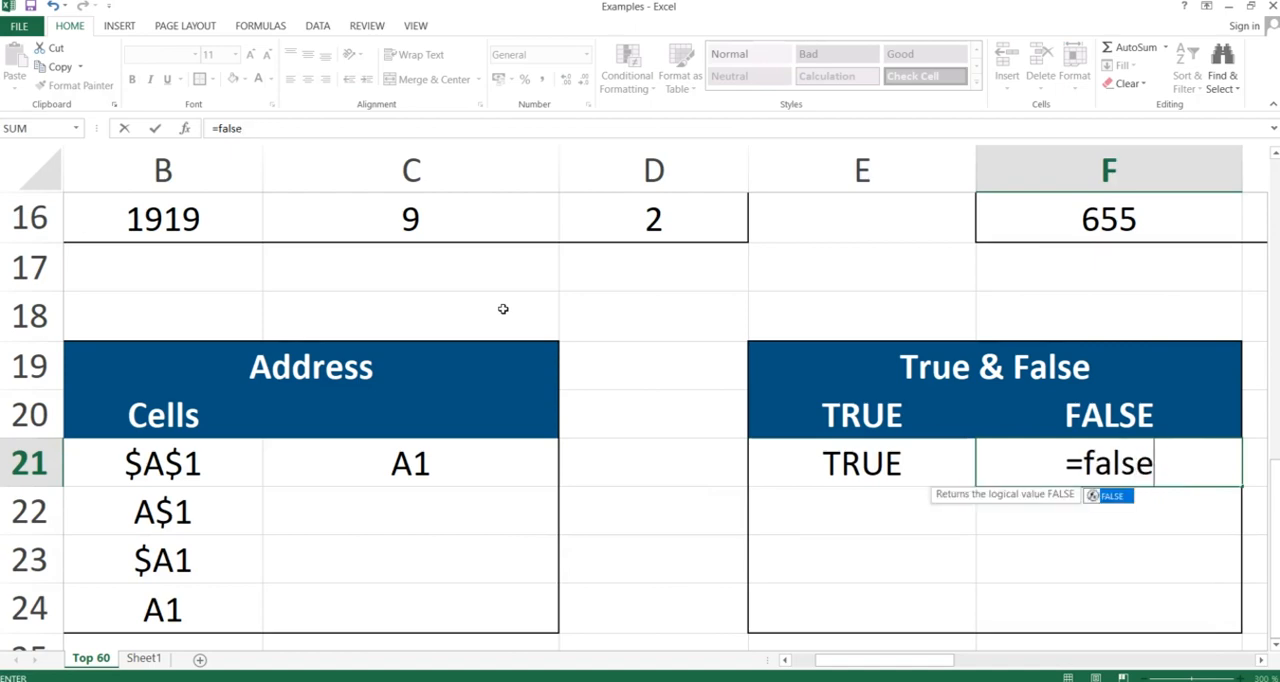
type("()")
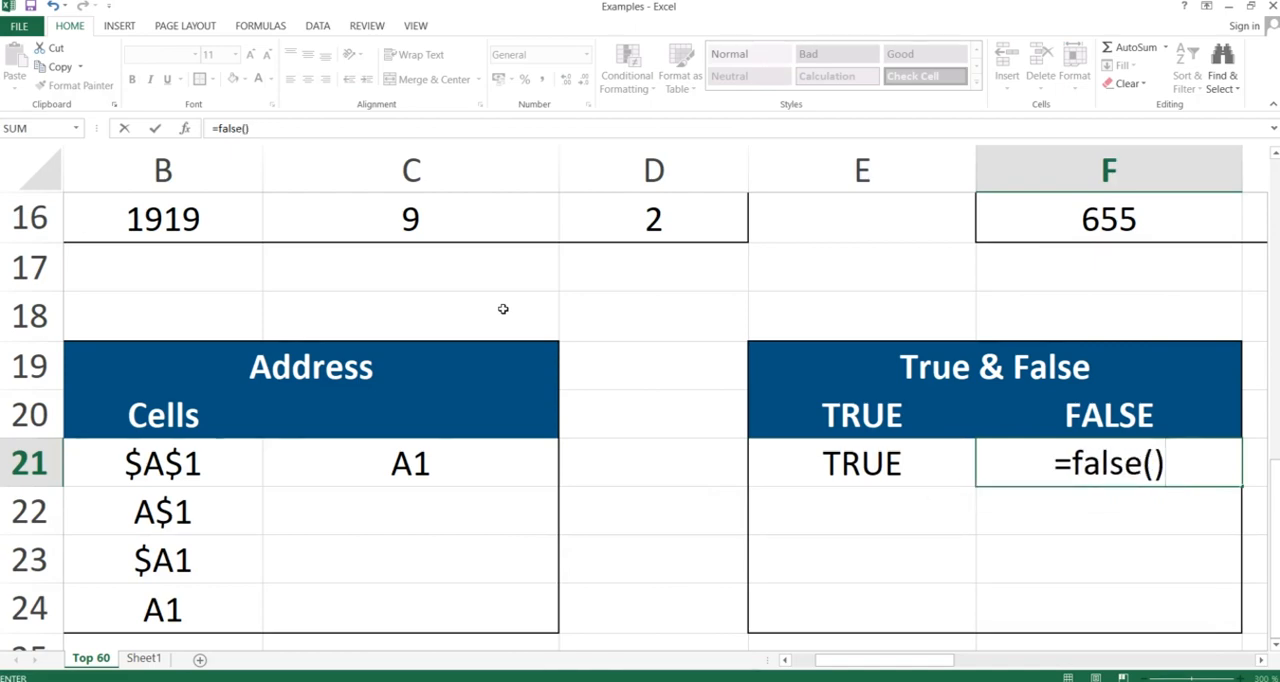
key("Return")
key("Up")
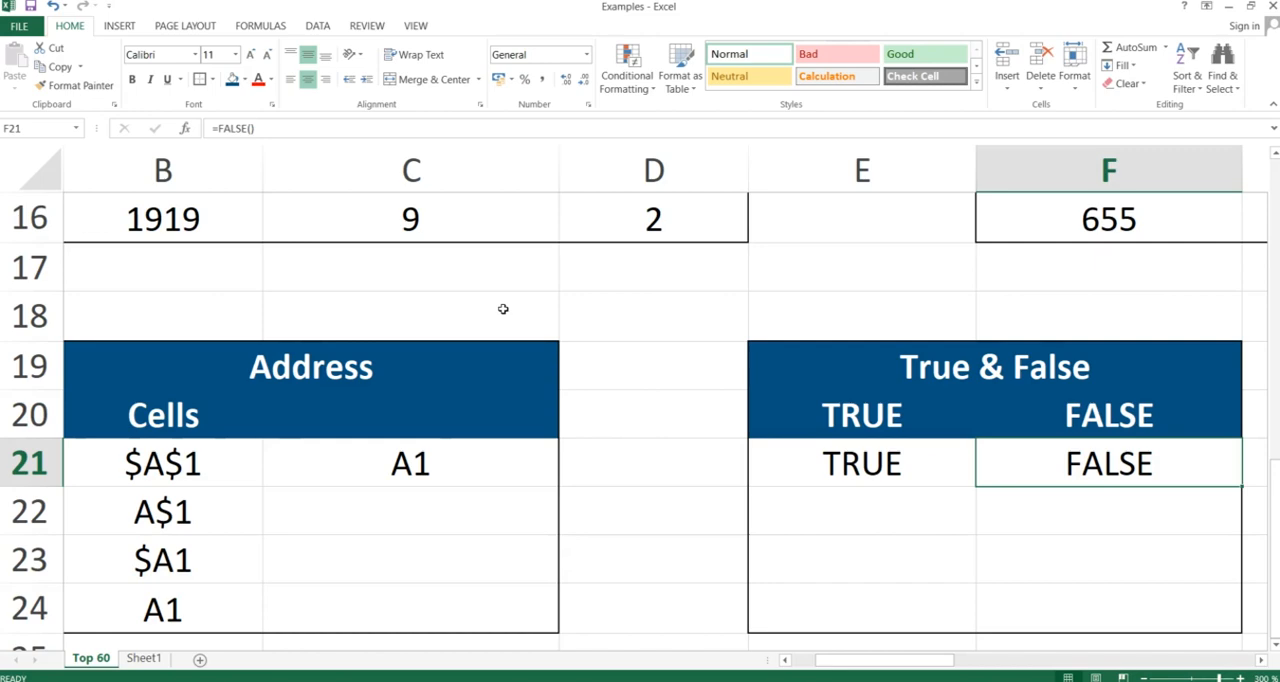
Switch to the PowerPoint slide show and advance to the Indirect slide
key("alt+Tab")
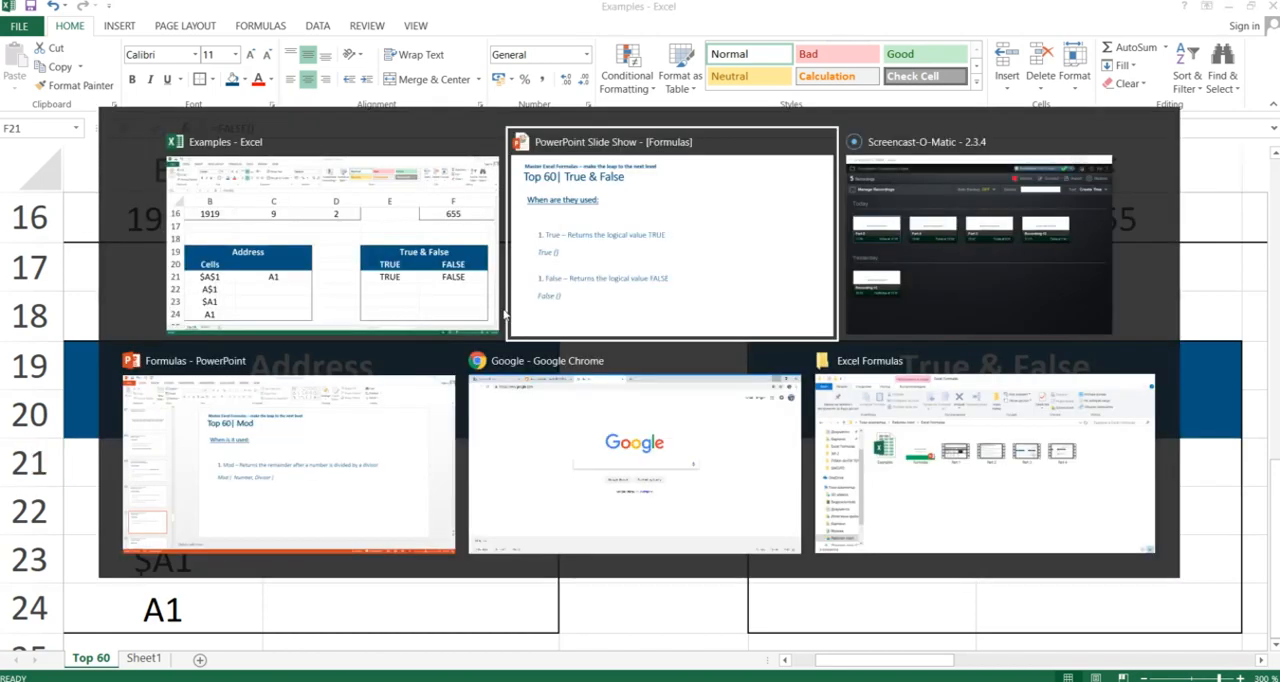
key("Right")
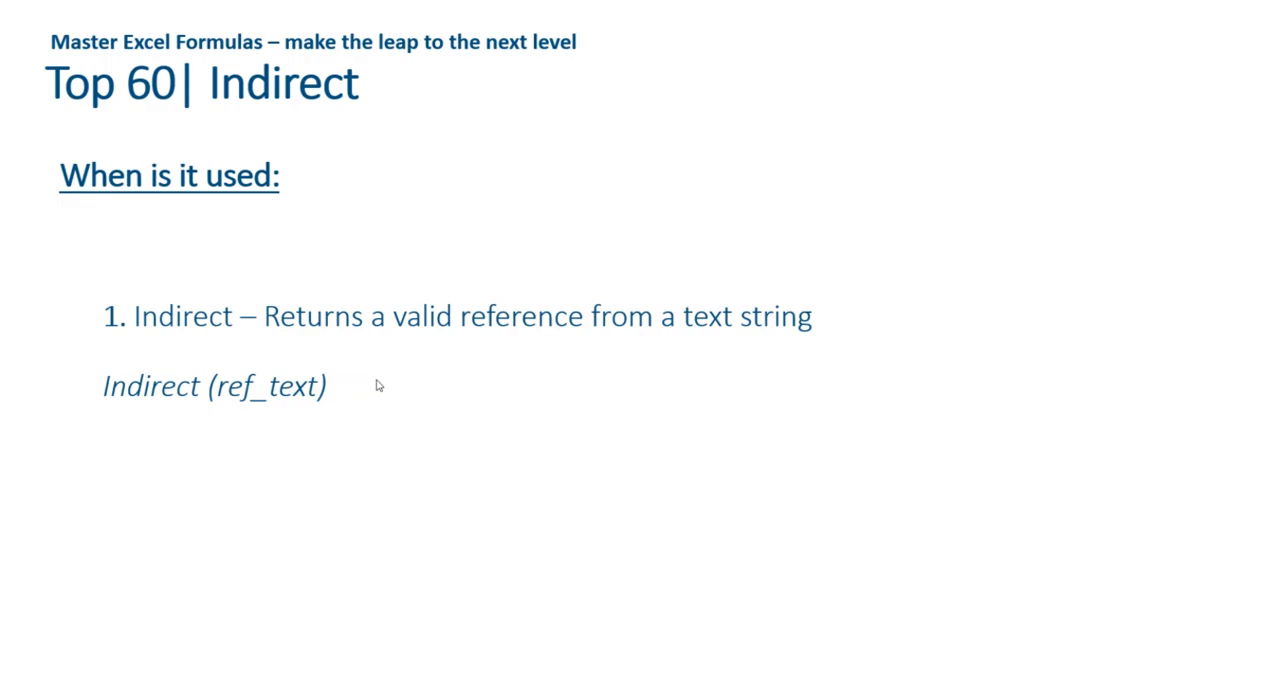
Switch back to the Excel workbook, go to H21 in the Indirect table, and check the contents of Sheet1 before returning to Top 60
key("alt+Tab")
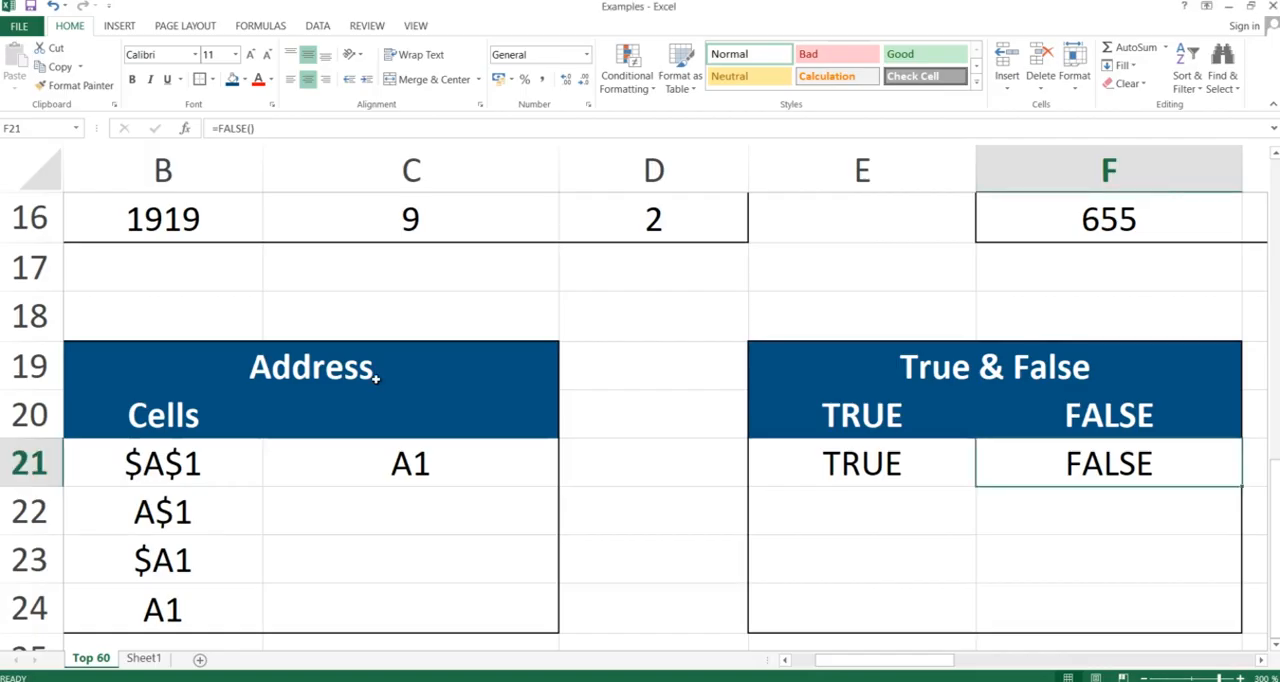
key("Right")
key("Right")
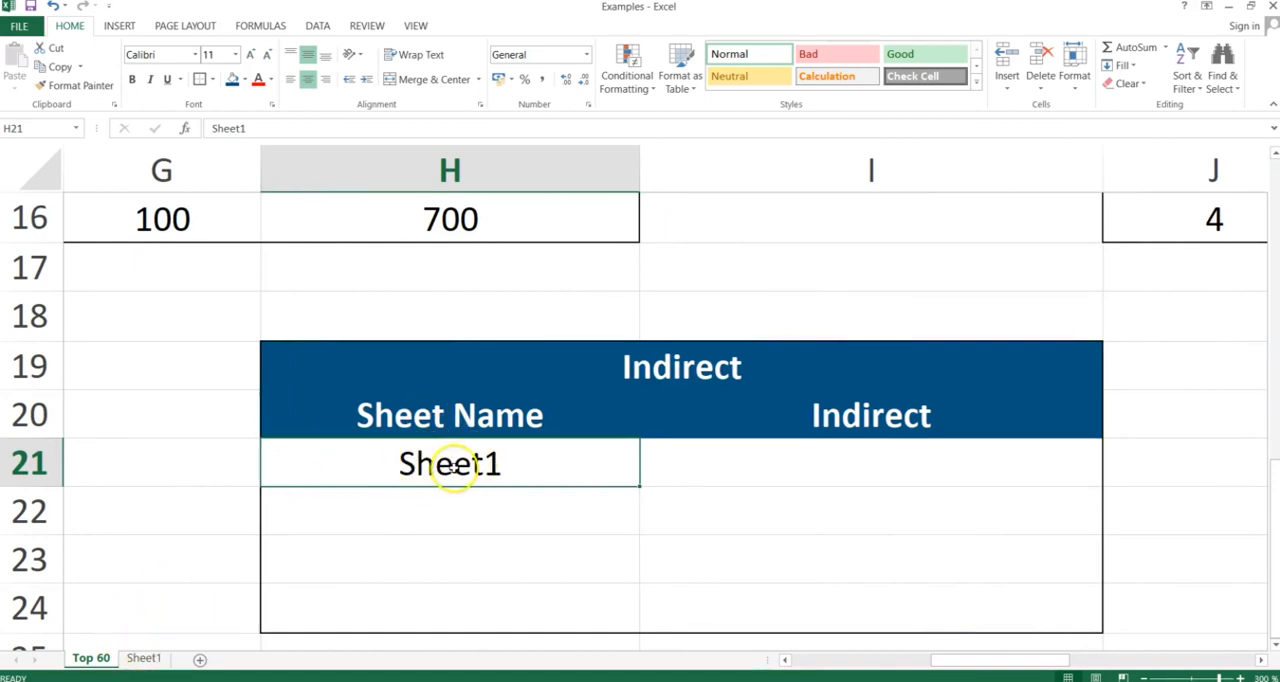
left_click(144, 660)
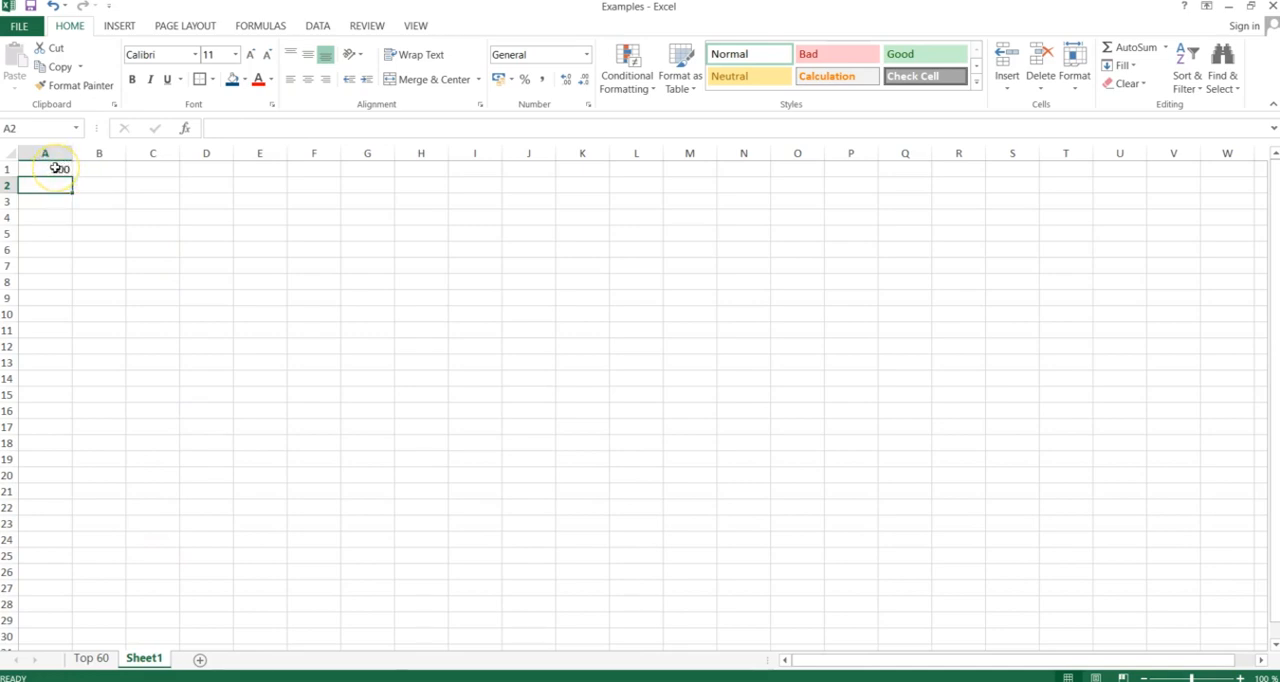
left_click(98, 658)
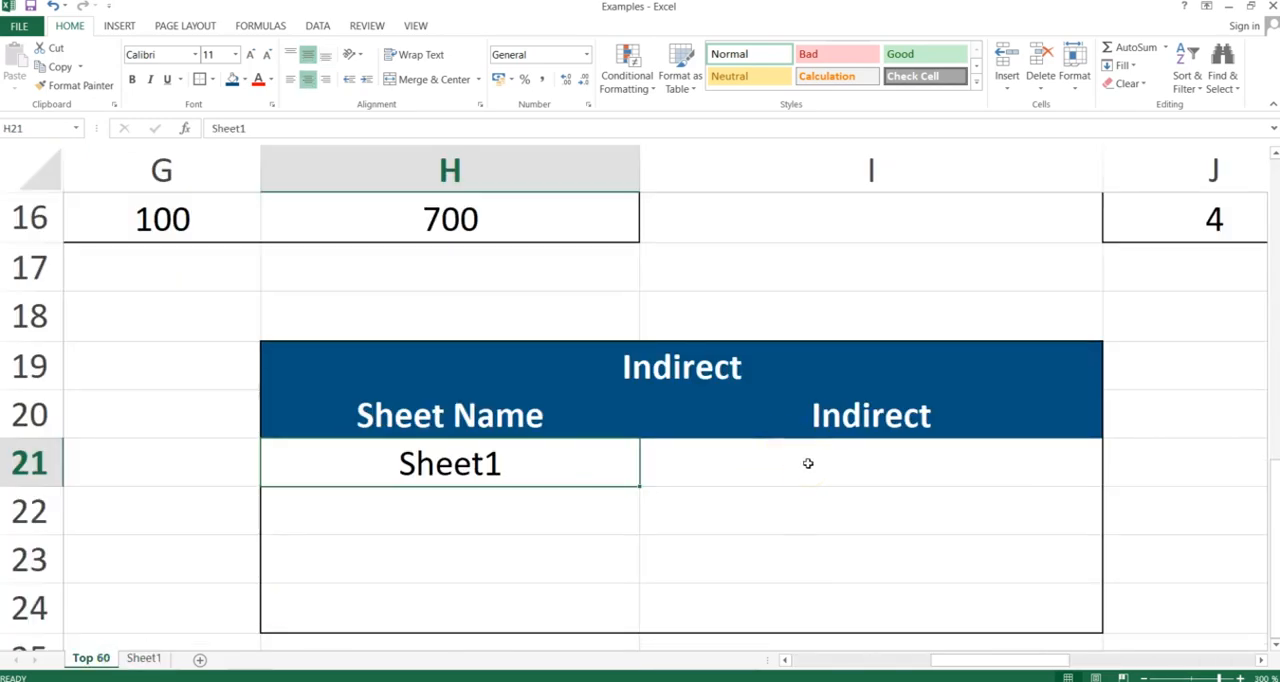
Try to enter =INDIRECT(H21&!A1 in cell I21 of the Indirect table, taking the sheet name from H21
left_click(808, 463)
type("=")
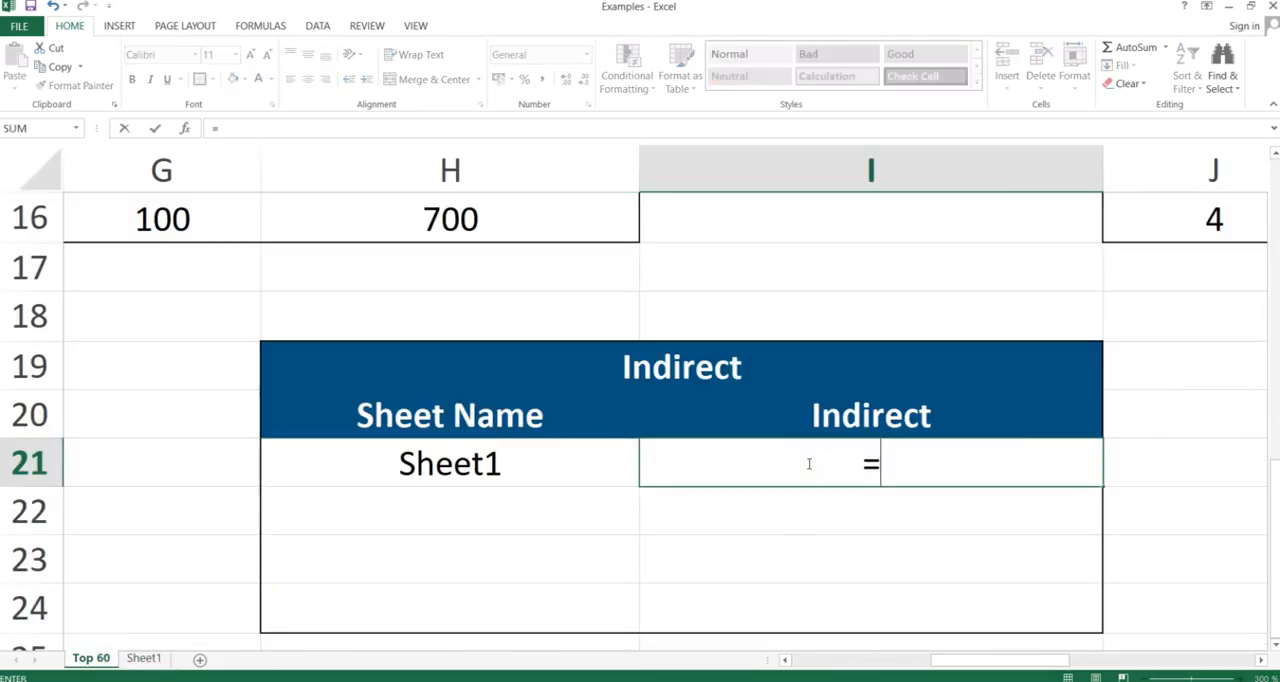
type("indirect")
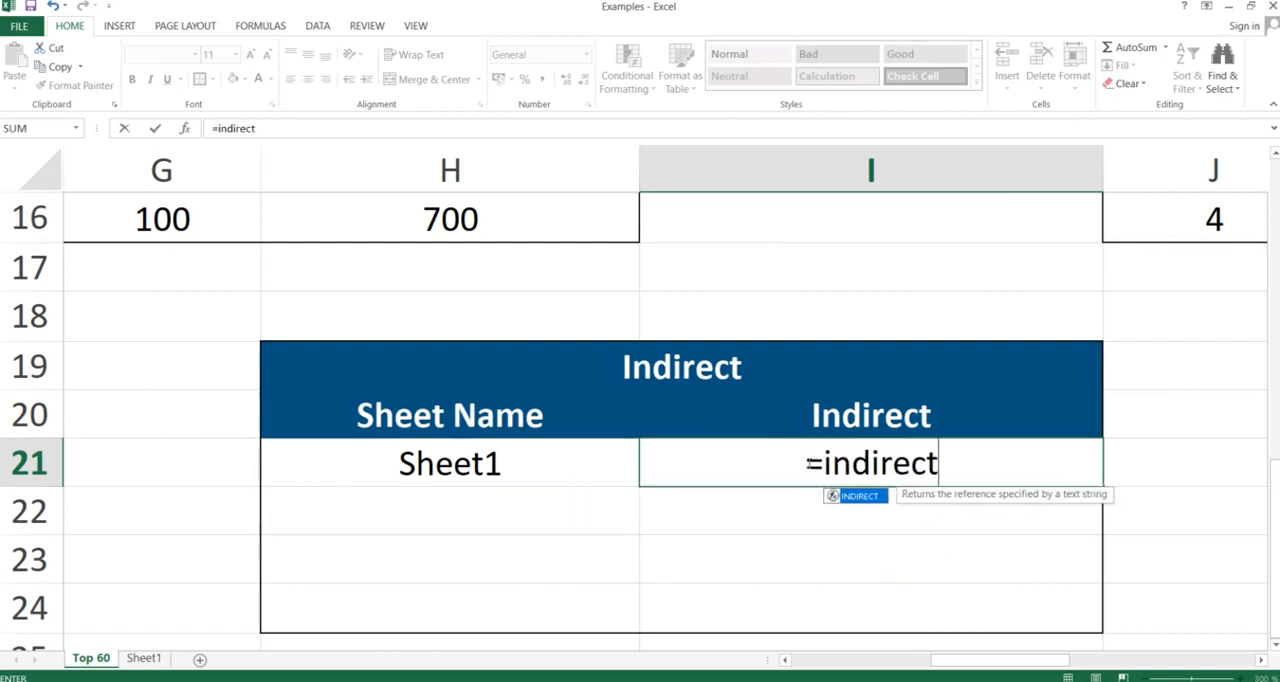
type("(")
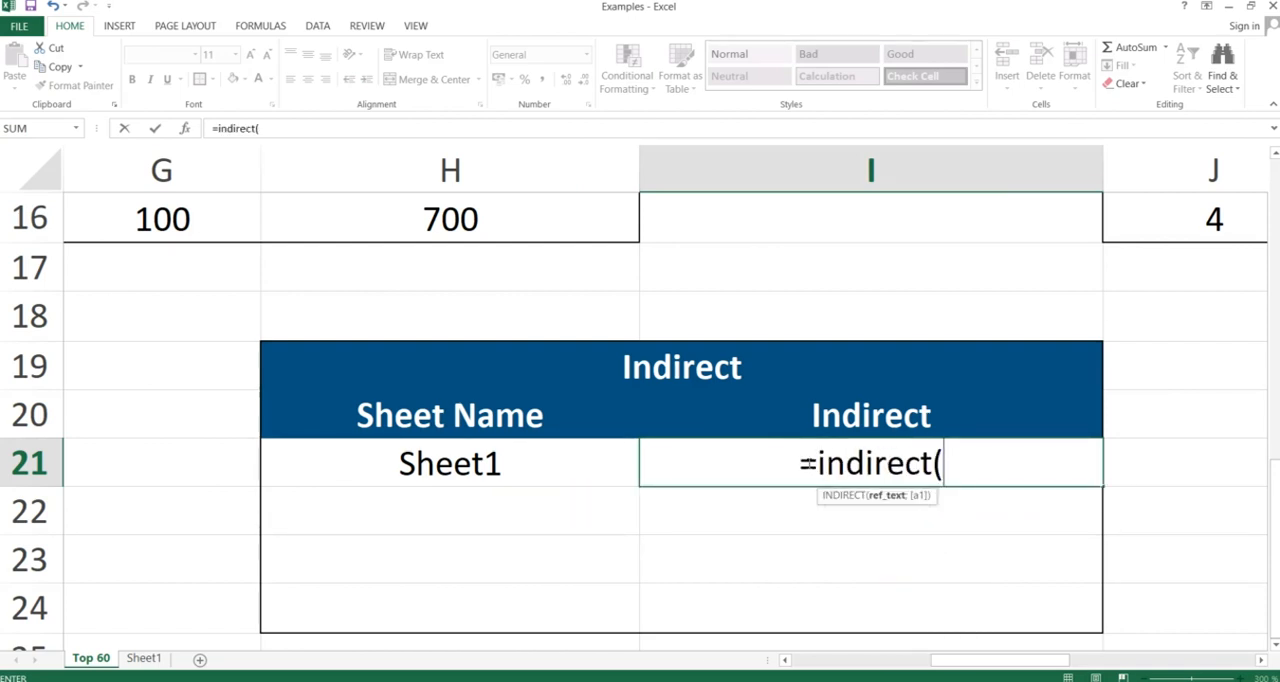
left_click(490, 458)
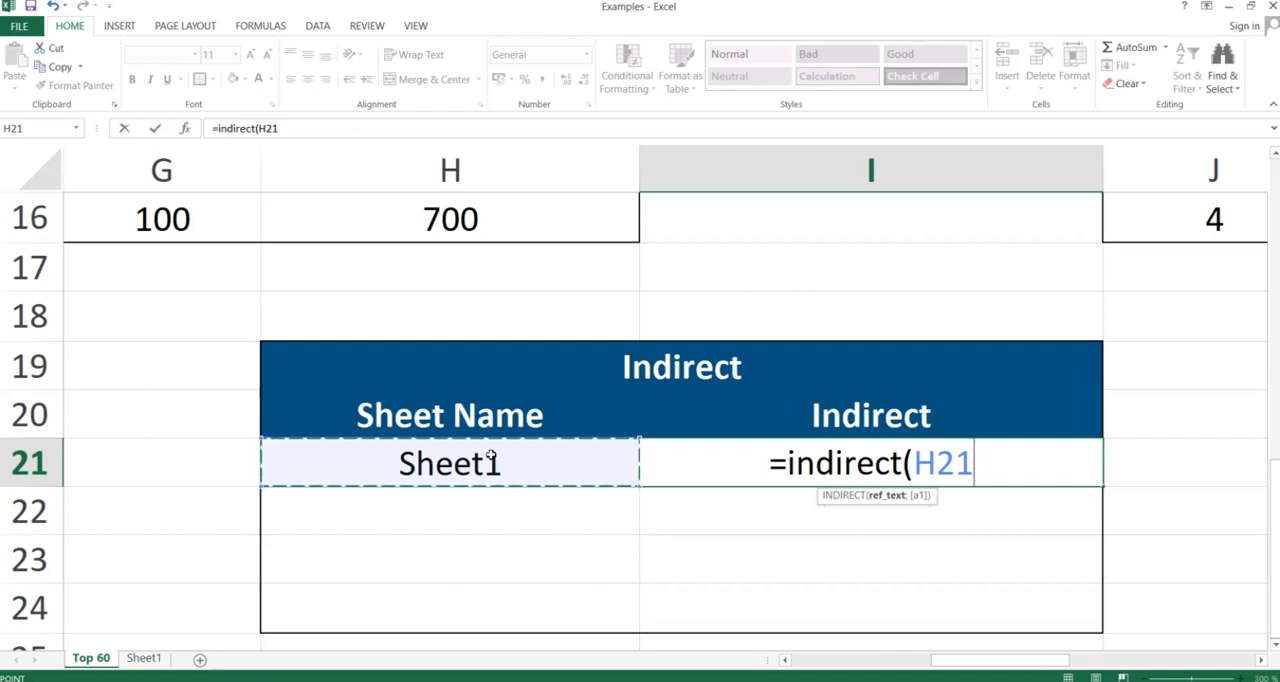
type("&")
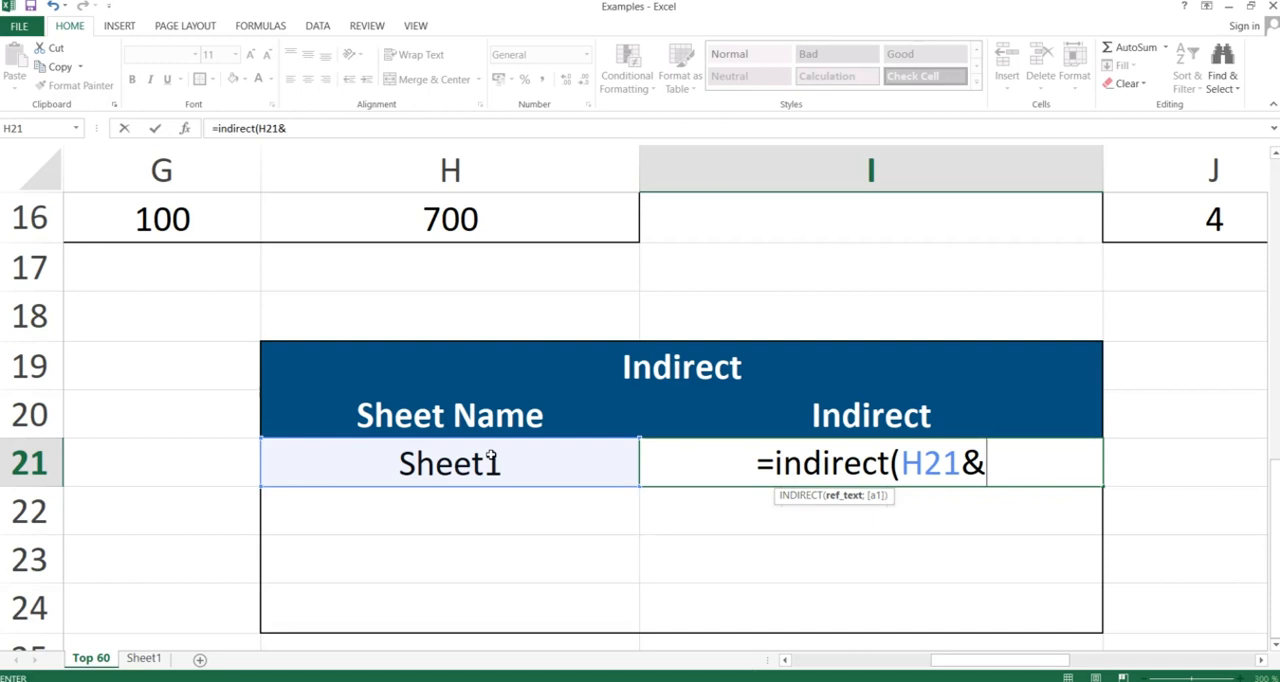
type("!A1")
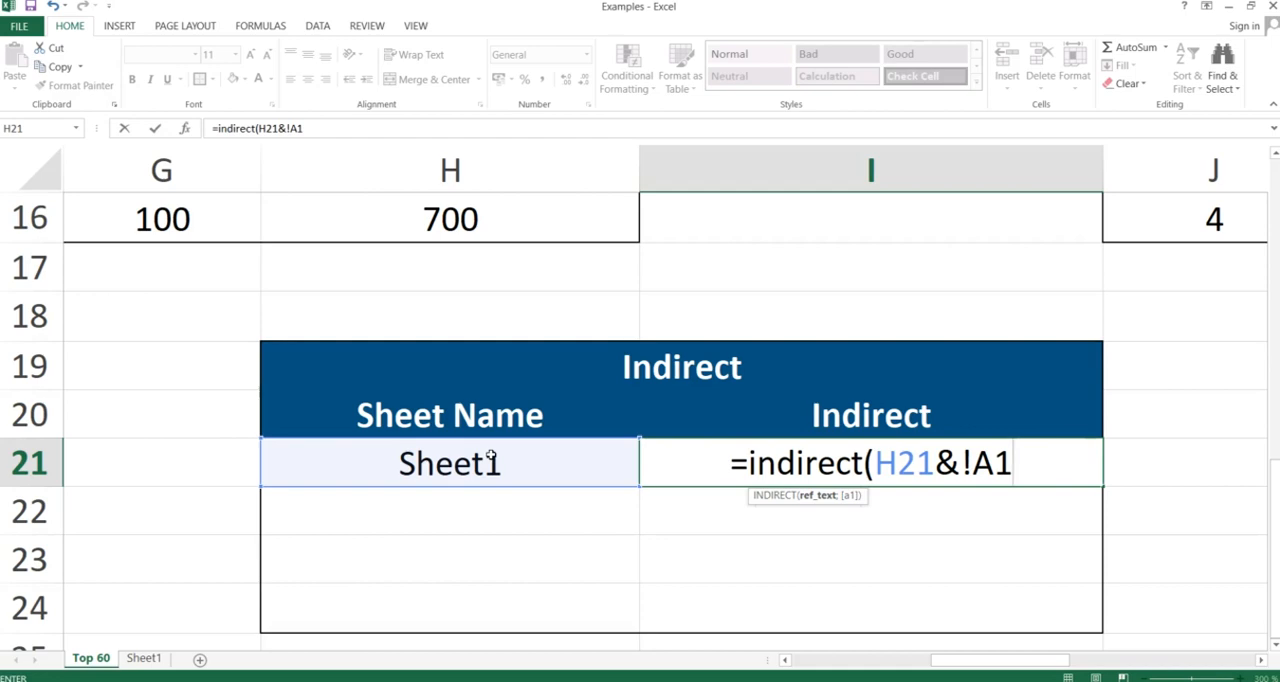
key("Return")
key("Return")
Enclose !A1 in double quotes and close the parenthesis, so that I21 holds =INDIRECT(H21&"!A1")
type("\"\"")
key("BackSpace")
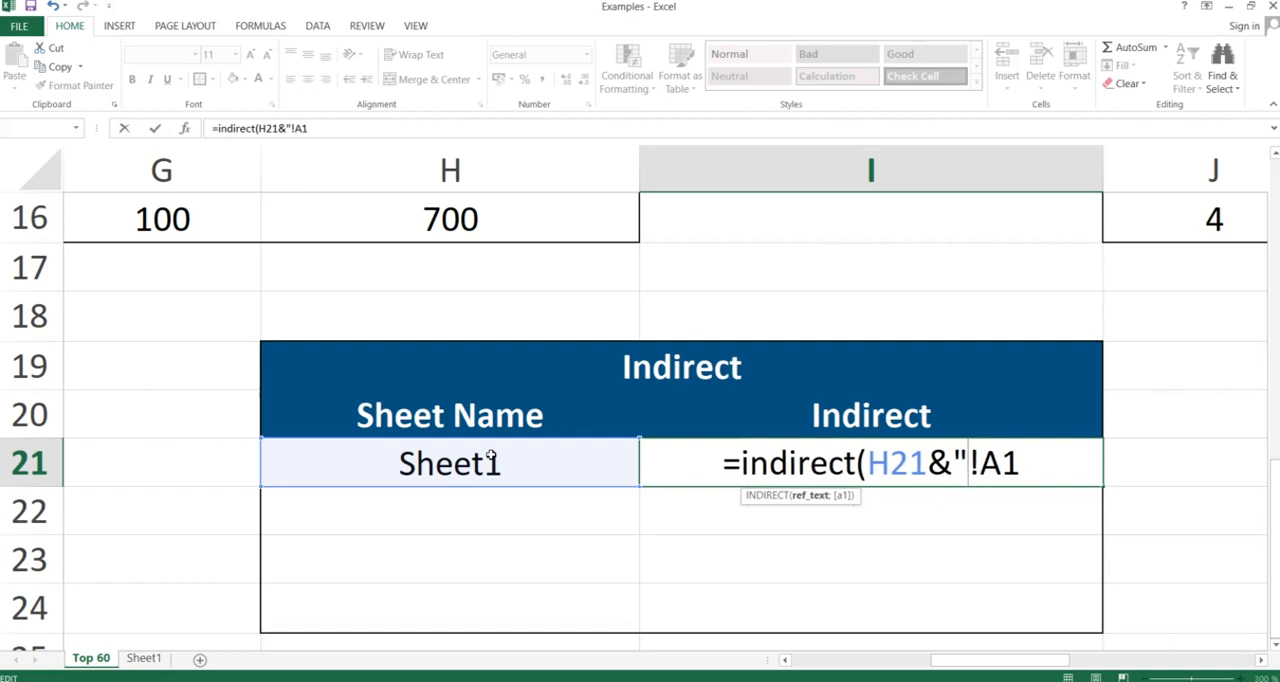
key("Right")
key("Right")
key("Right")
type("\")")
key("Left")
key("Left")
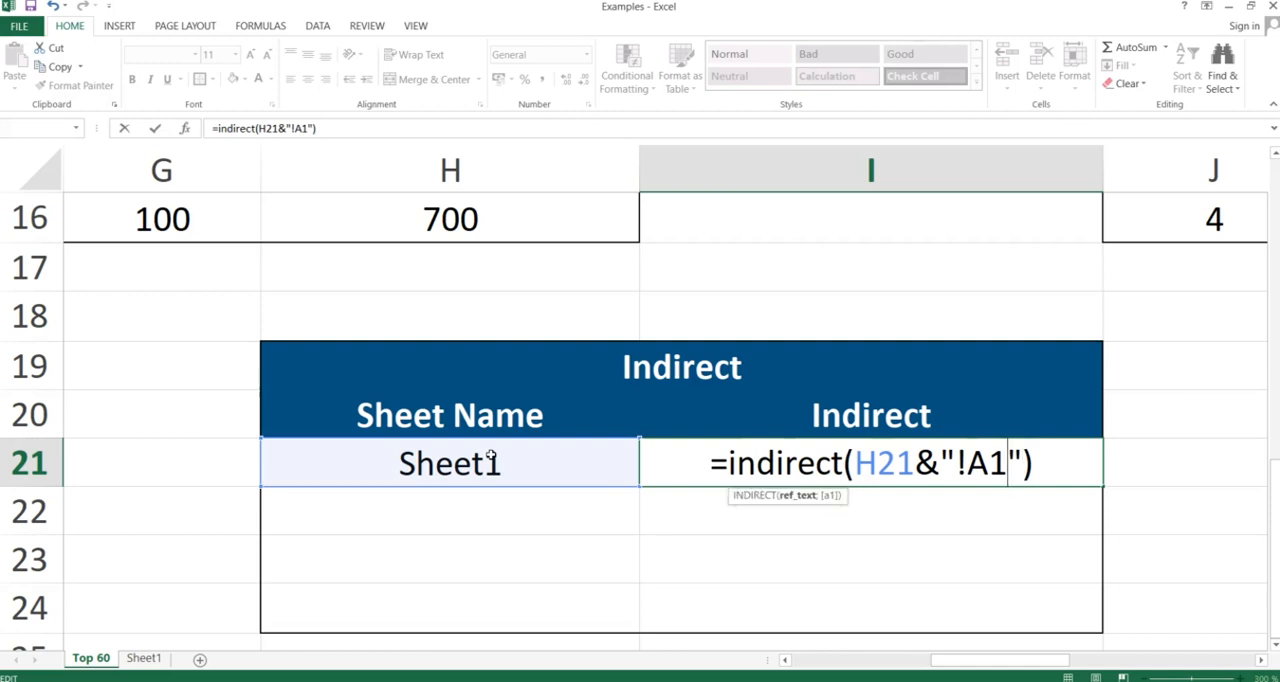
key("Right")
key("Right")
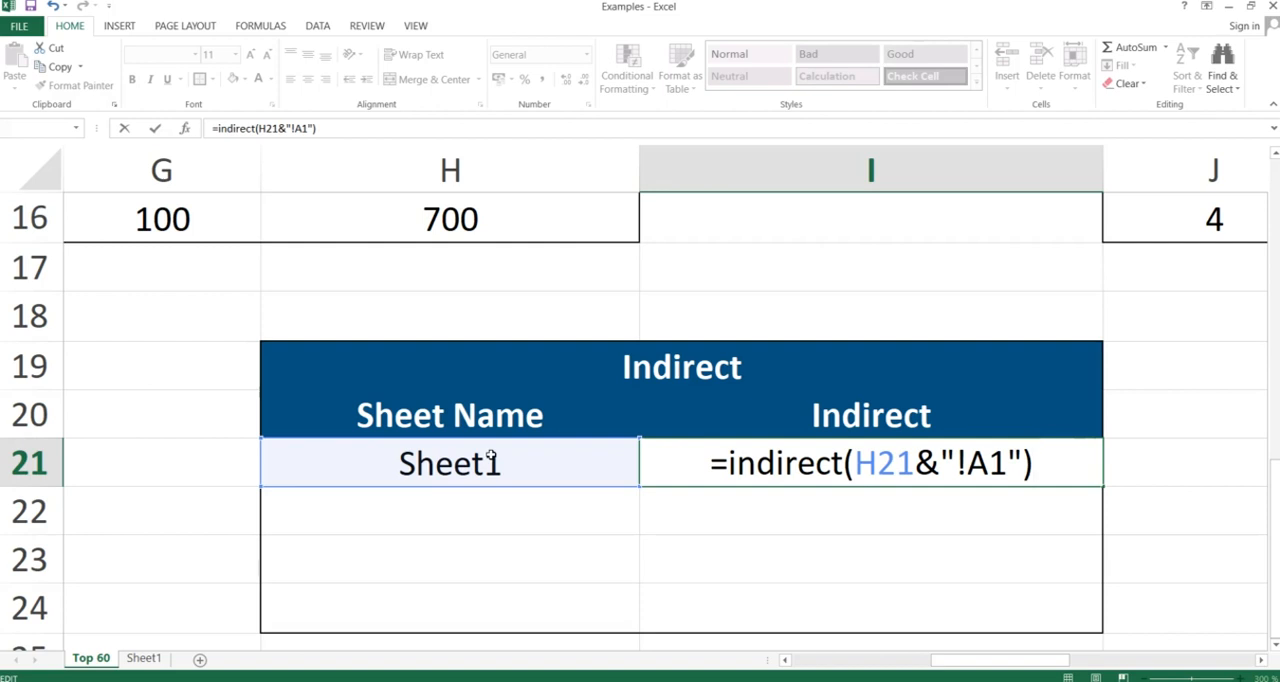
key("Return")
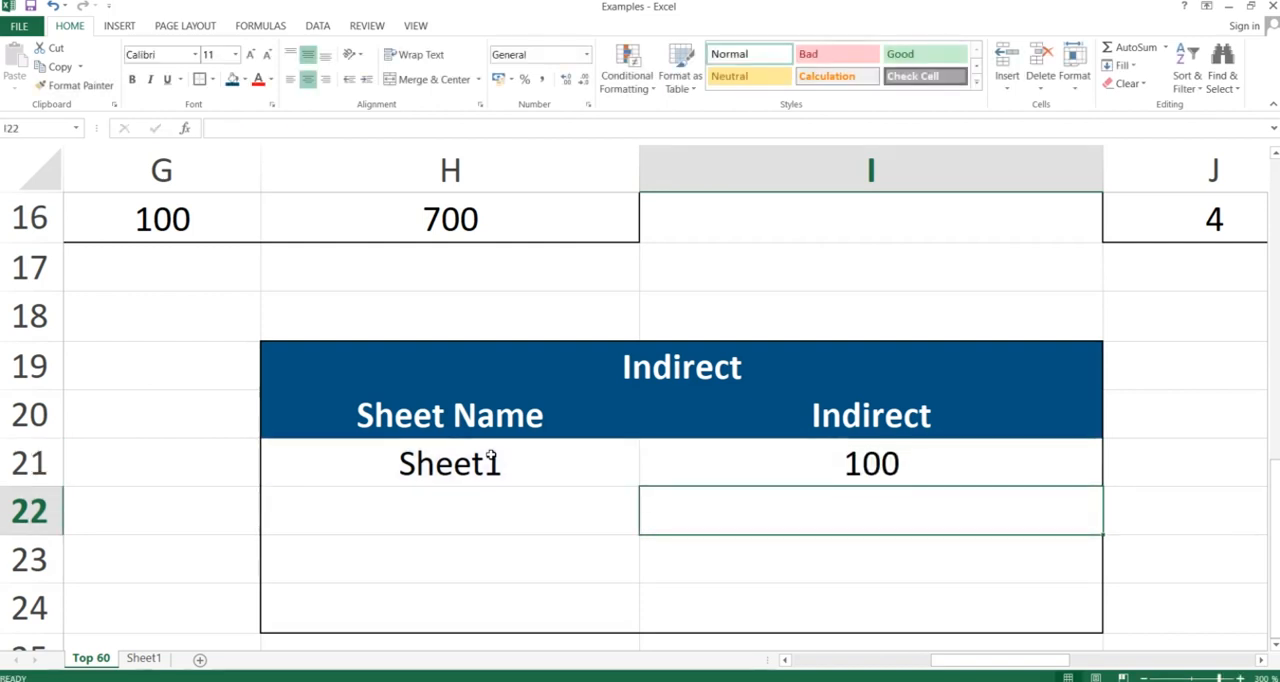
key("Up")
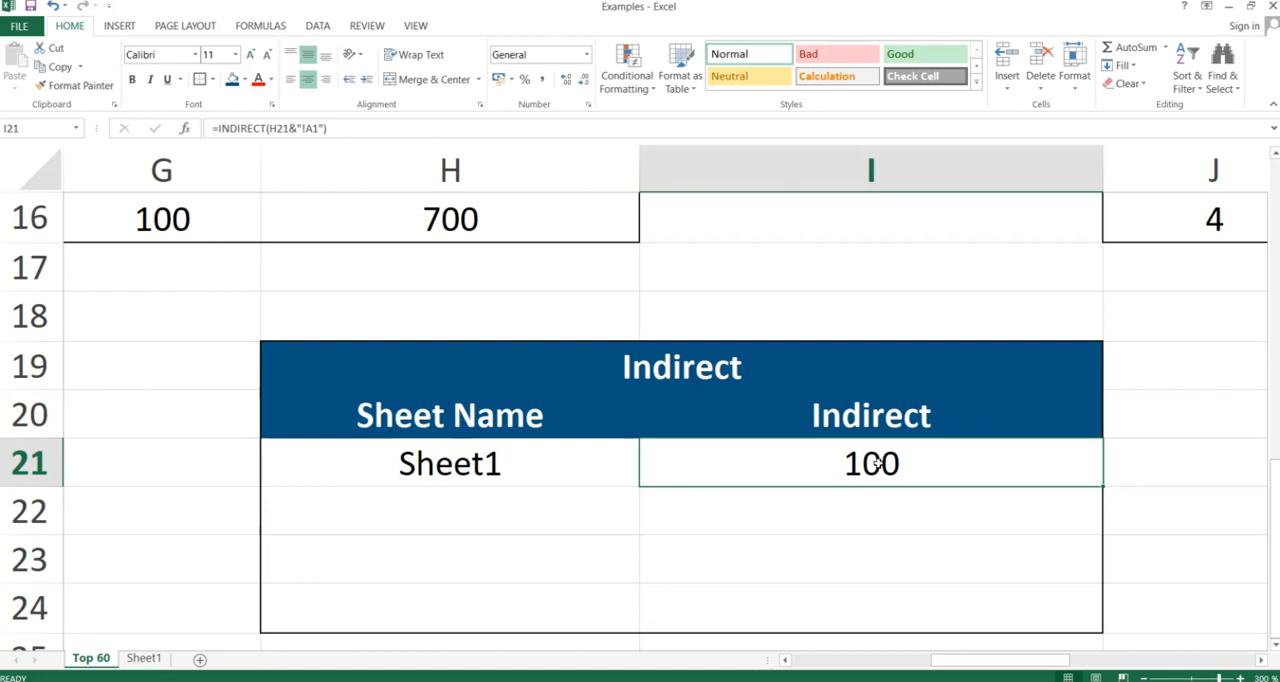
Switch to the PowerPoint slide show and advance from the Indirect slide to the Error.Type slide
key("alt+Tab")
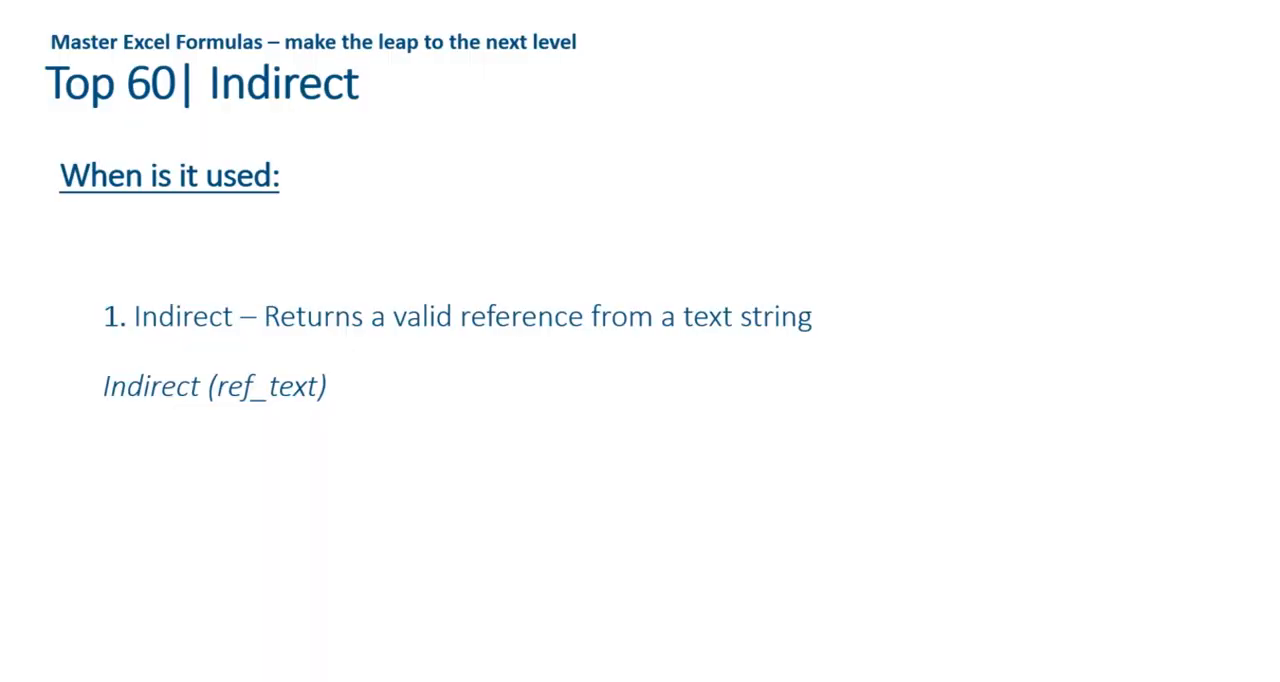
key("Right")
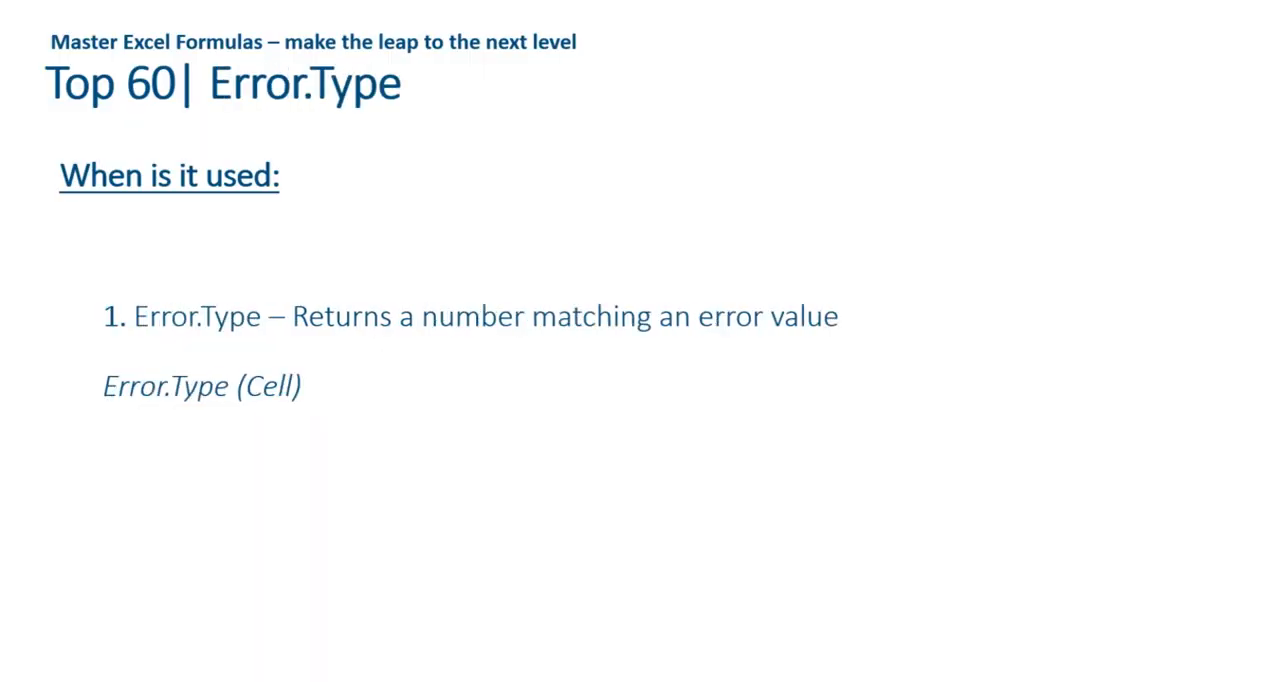